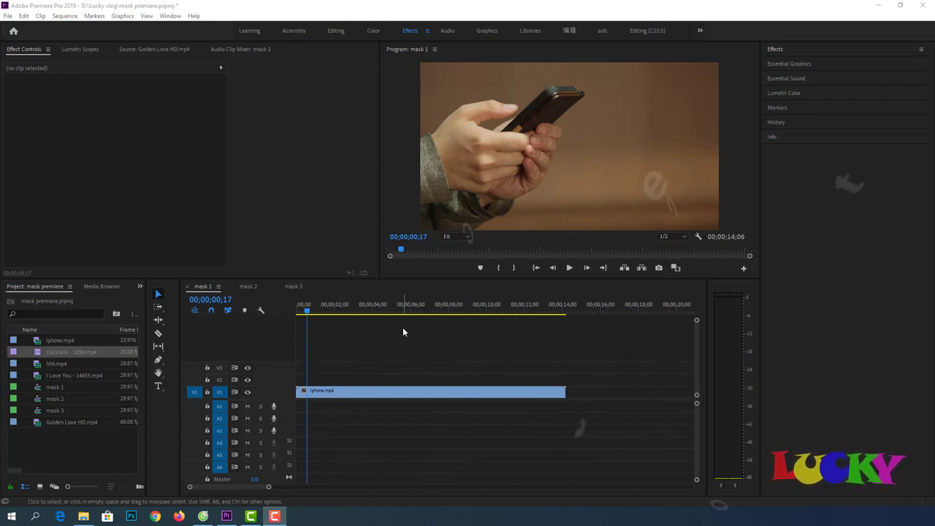
Add an ellipse mask to Iphone.mp4, enlarge it into a big circle, and toggle Inverted on and off.
{"action": "left_click", "coordinate": [437, 398]}
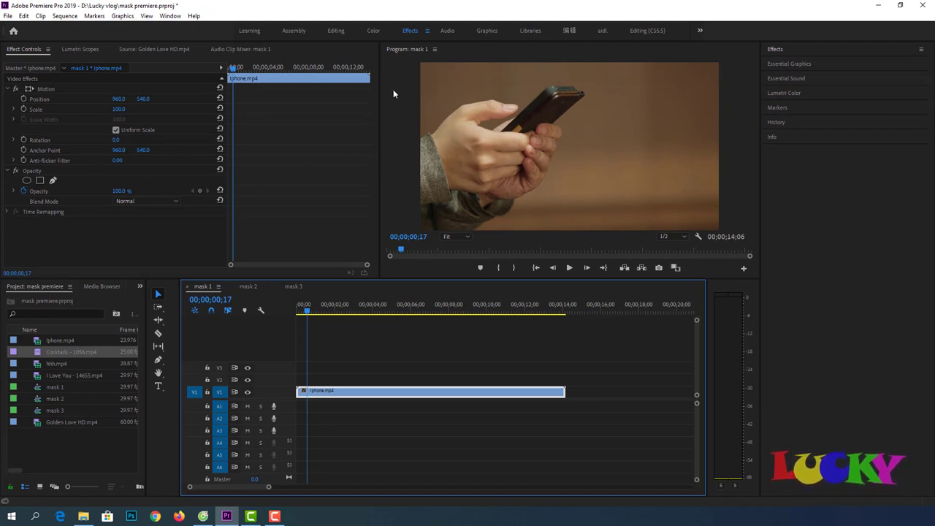
{"action": "left_click", "coordinate": [26, 181]}
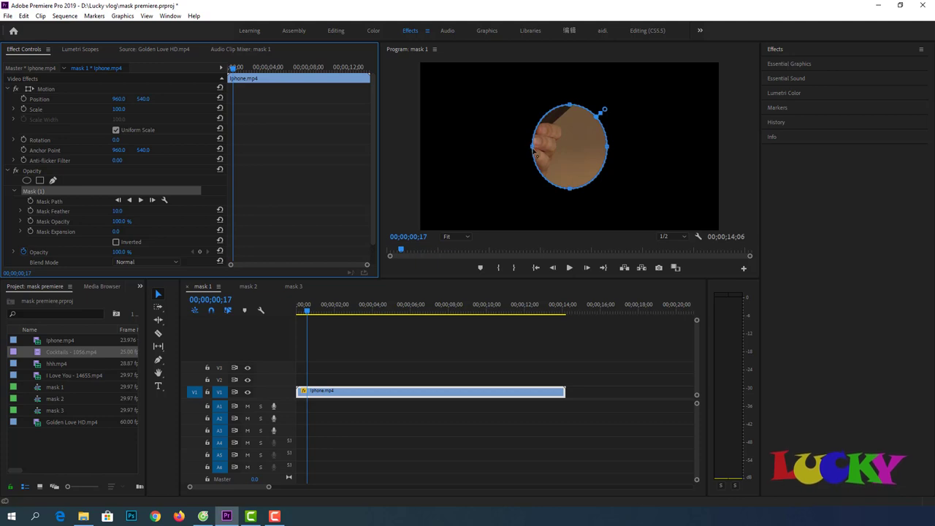
{"action": "left_click_drag", "start_coordinate": [534, 148], "coordinate": [488, 148]}
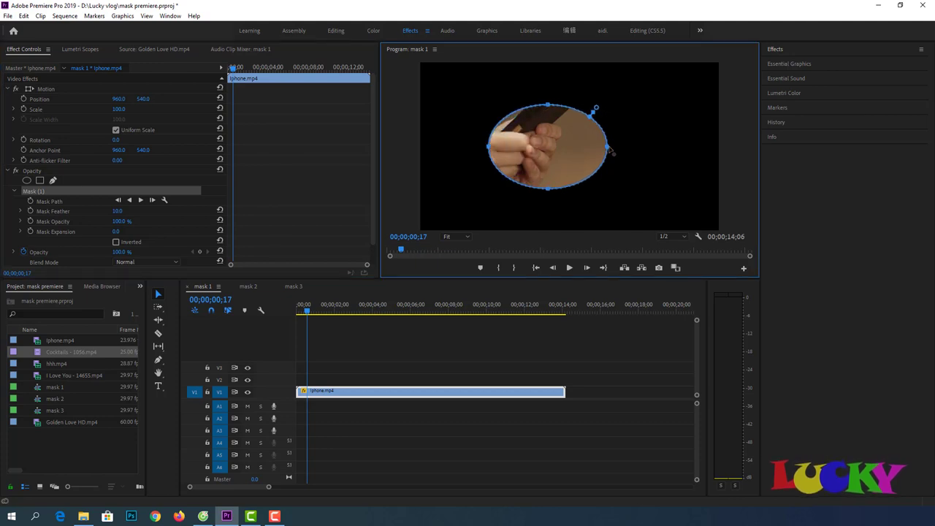
{"action": "left_click_drag", "start_coordinate": [553, 106], "coordinate": [552, 73]}
{"action": "left_click_drag", "start_coordinate": [560, 191], "coordinate": [544, 201]}
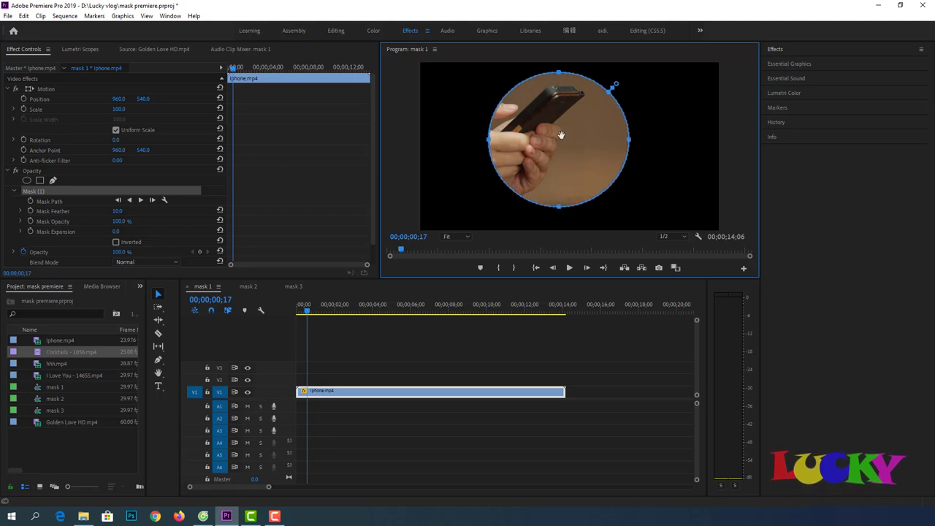
{"action": "left_click", "coordinate": [115, 242]}
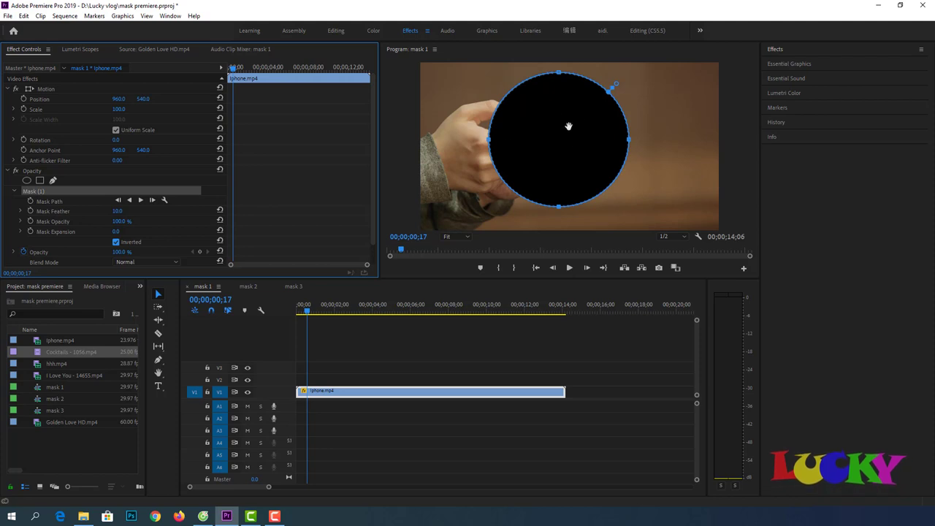
{"action": "left_click", "coordinate": [115, 242]}
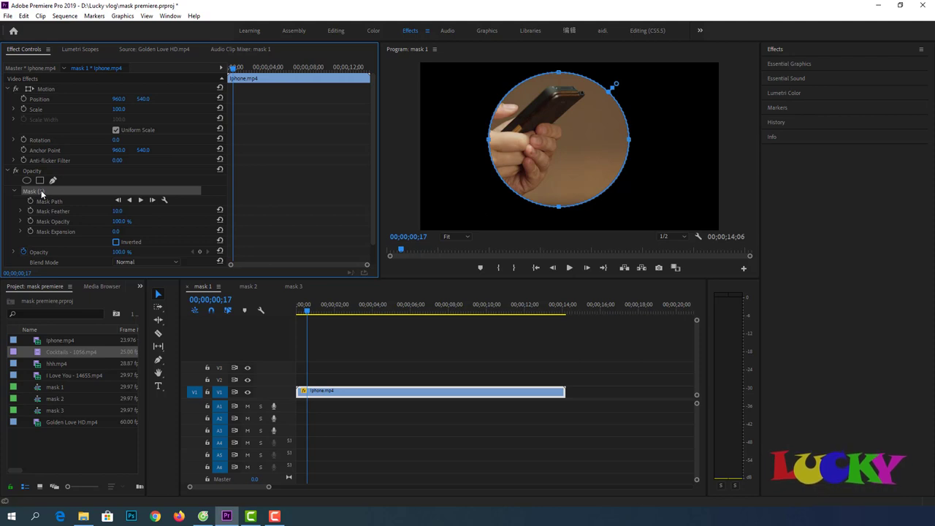
Swap the ellipse for a four-point mask skewed around the hand and phone, feather 37.4.
{"action": "key", "text": "Delete"}
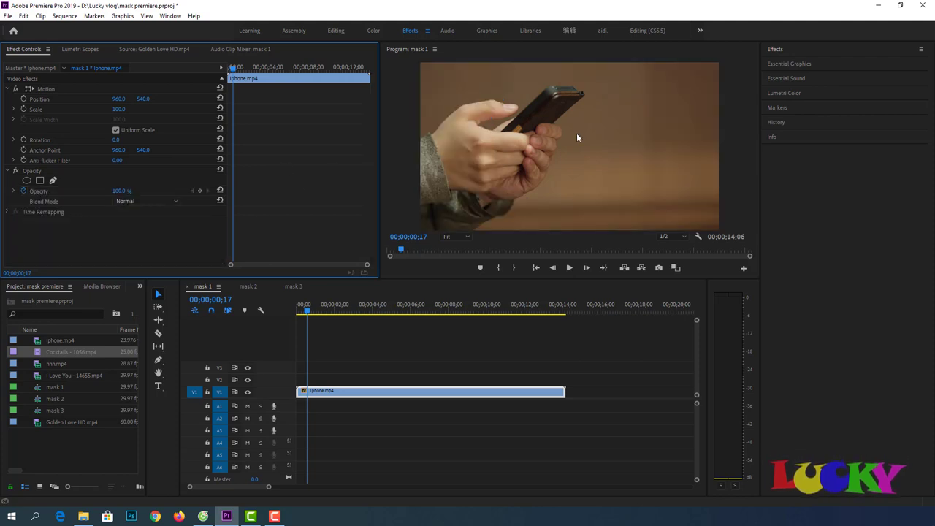
{"action": "left_click", "coordinate": [41, 181]}
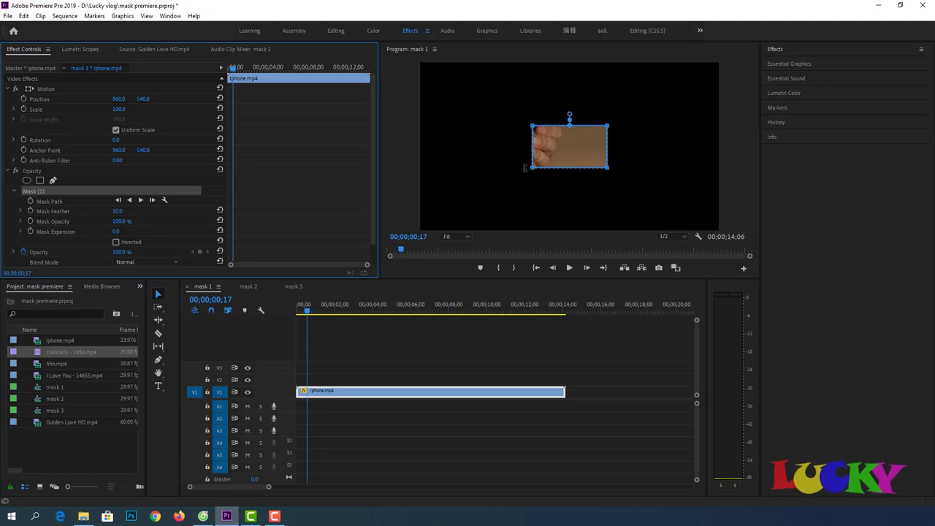
{"action": "left_click_drag", "start_coordinate": [532, 168], "coordinate": [485, 191]}
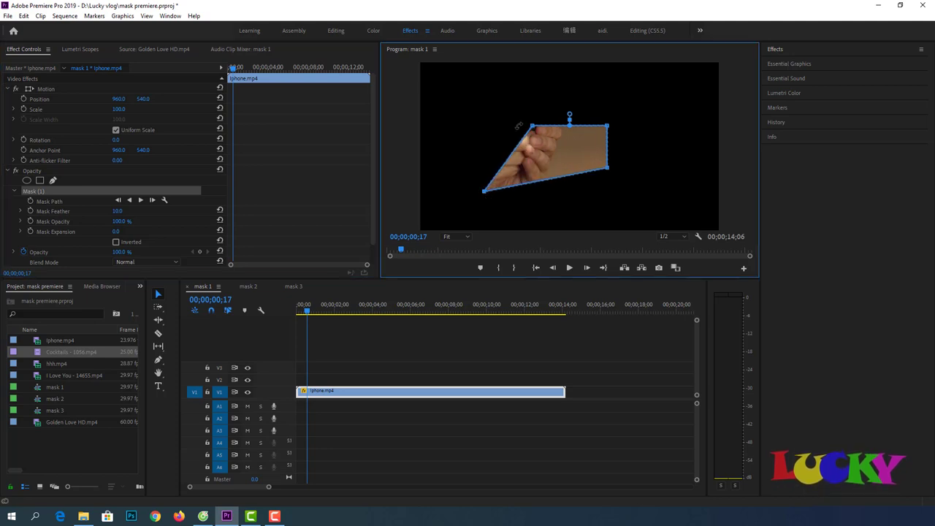
{"action": "left_click_drag", "start_coordinate": [532, 125], "coordinate": [468, 103]}
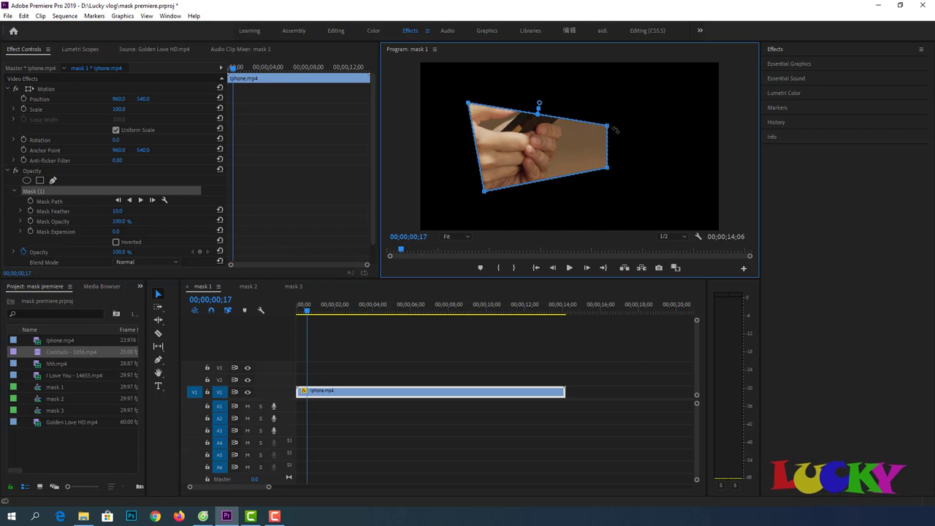
{"action": "left_click_drag", "start_coordinate": [608, 126], "coordinate": [619, 81]}
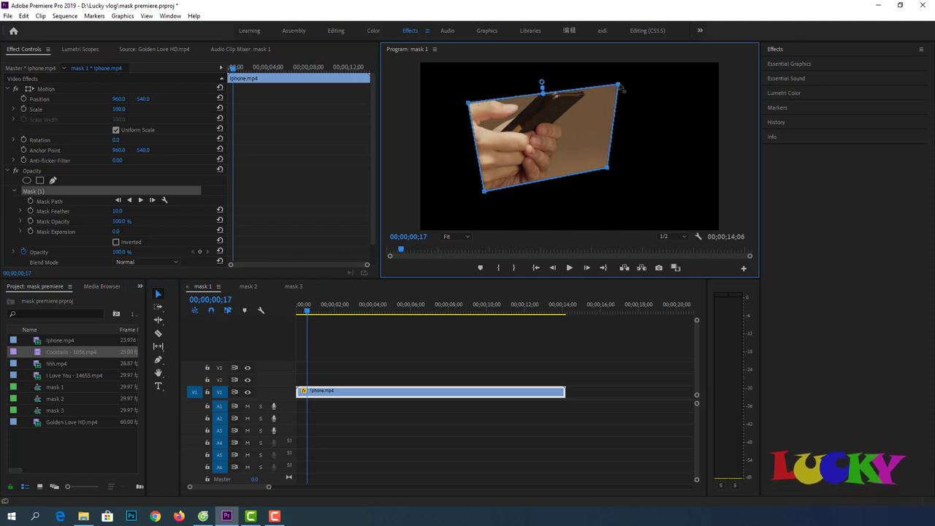
{"action": "left_click_drag", "start_coordinate": [608, 171], "coordinate": [626, 183]}
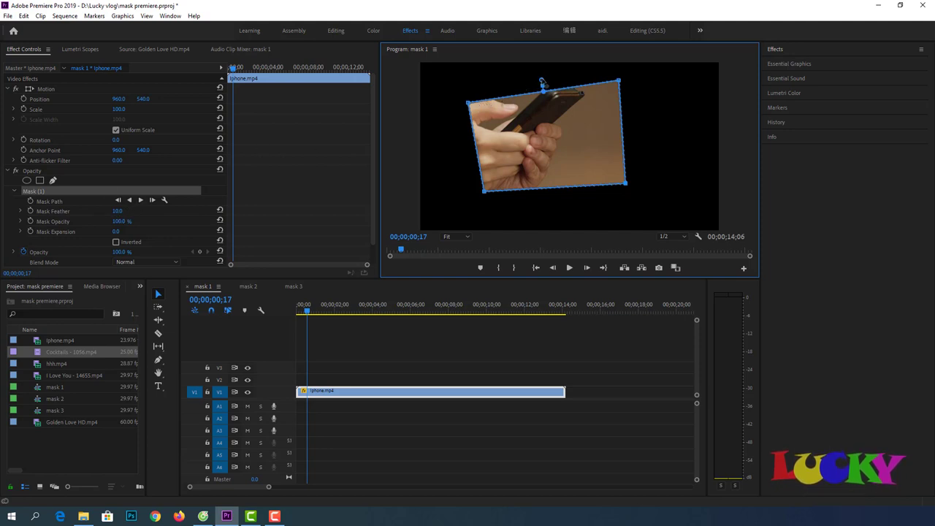
{"action": "left_click_drag", "start_coordinate": [542, 82], "coordinate": [541, 75]}
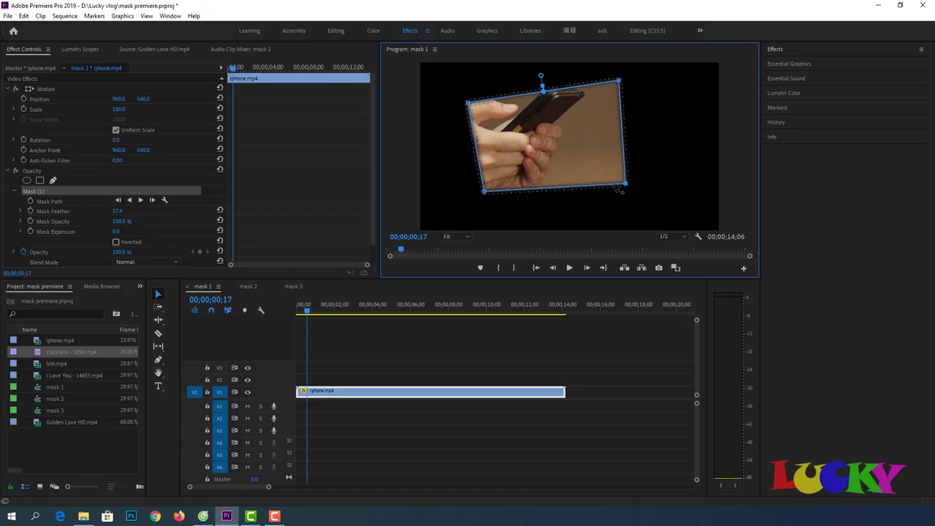
{"action": "left_click", "coordinate": [454, 364]}
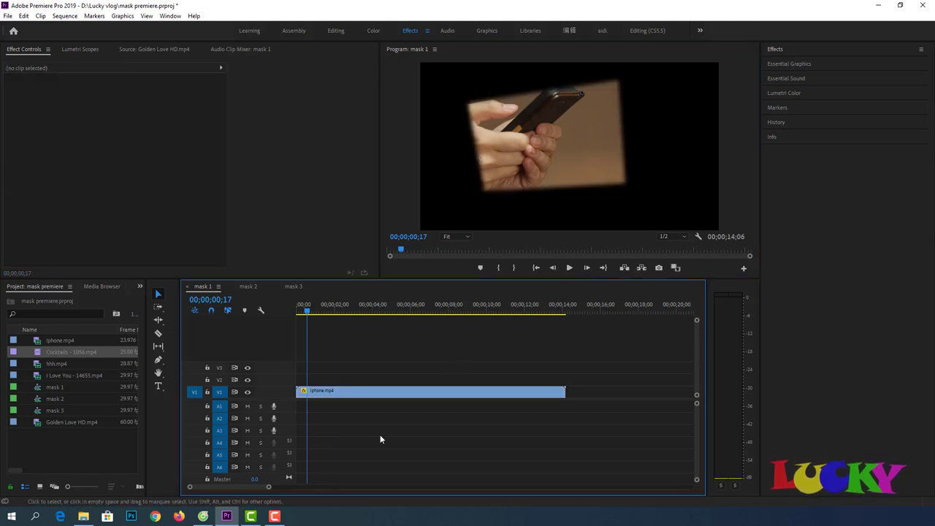
Reduce the four-point mask's feather to about 12 and preview the softer edge.
{"action": "left_click", "coordinate": [397, 393]}
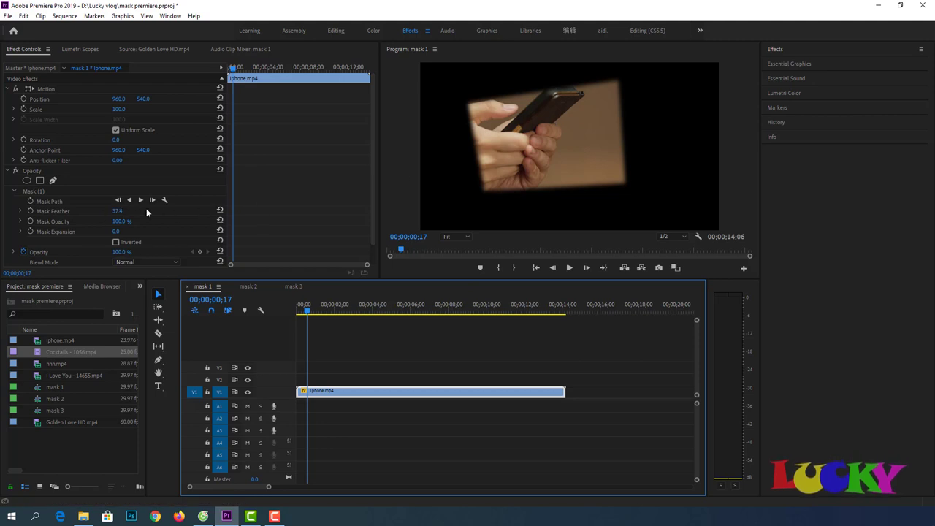
{"action": "left_click", "coordinate": [76, 189]}
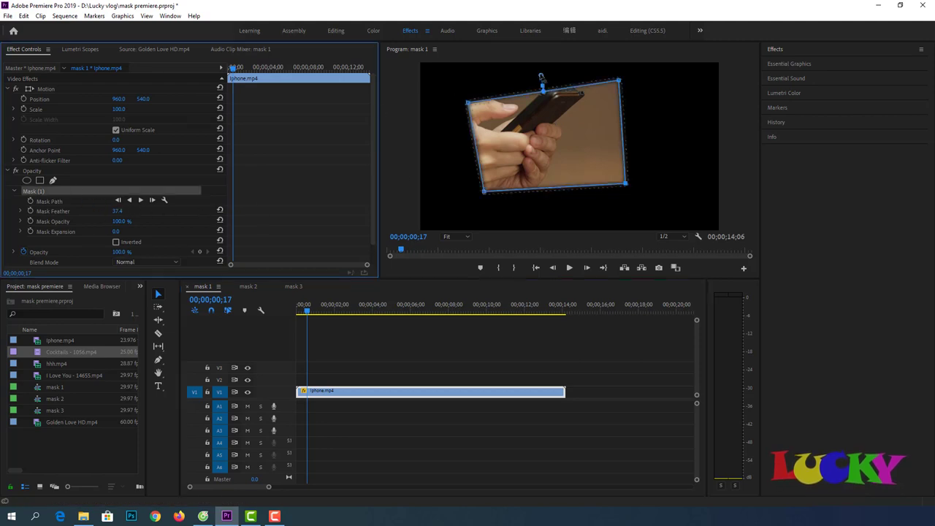
{"action": "left_click_drag", "start_coordinate": [541, 76], "coordinate": [542, 80]}
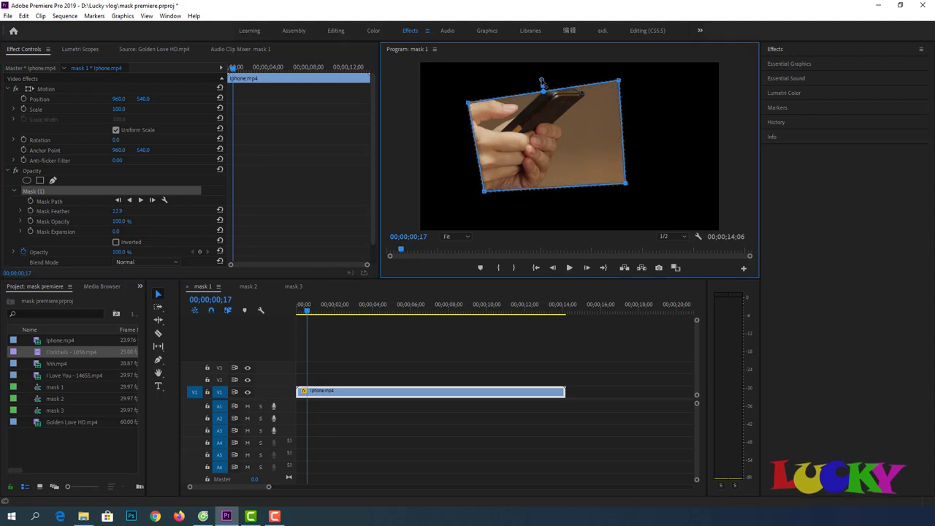
{"action": "left_click", "coordinate": [468, 380]}
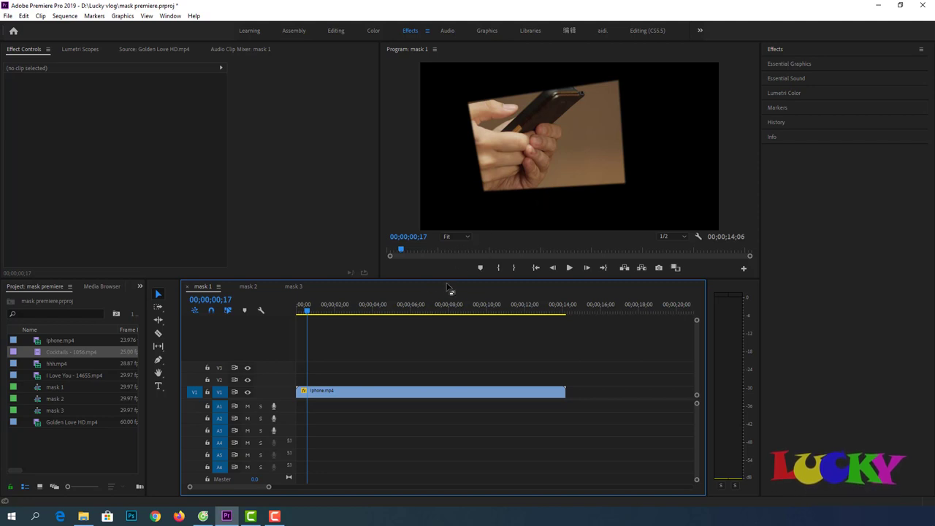
Reset the mask feather to 10.0, scrub it to 0.0, then delete the four-point mask.
{"action": "left_click", "coordinate": [376, 392]}
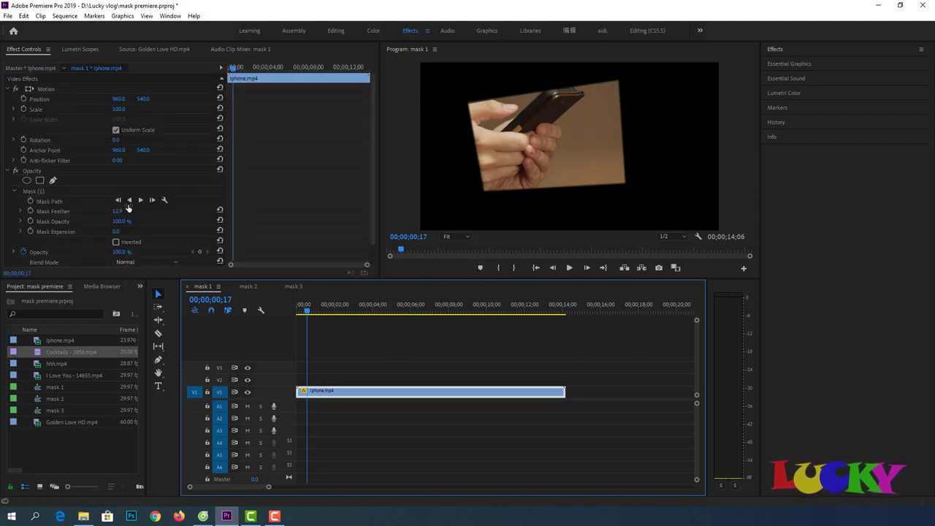
{"action": "left_click", "coordinate": [220, 211]}
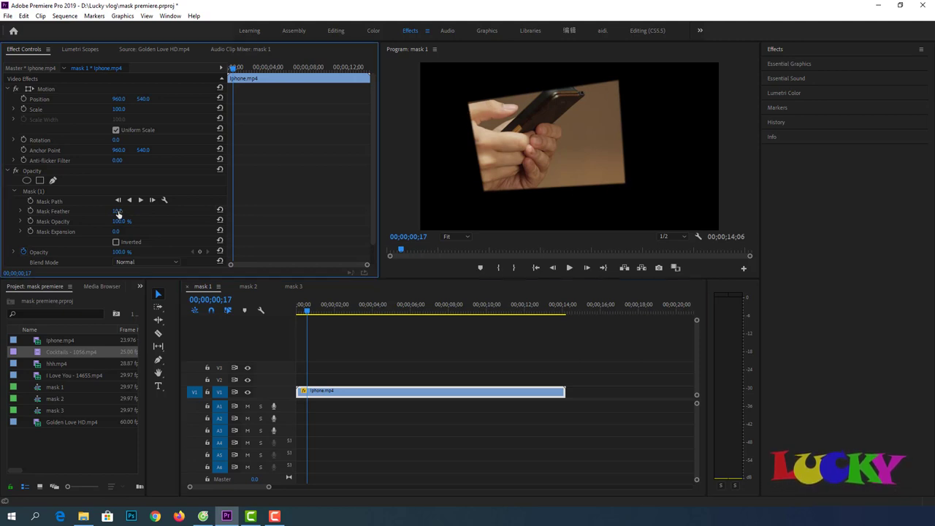
{"action": "left_click_drag", "start_coordinate": [119, 214], "coordinate": [102, 214]}
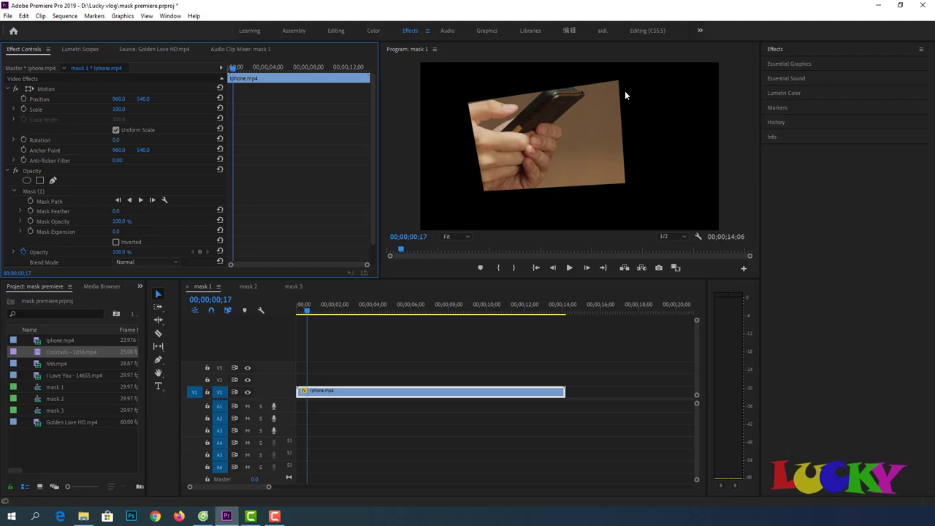
{"action": "key", "text": "Delete"}
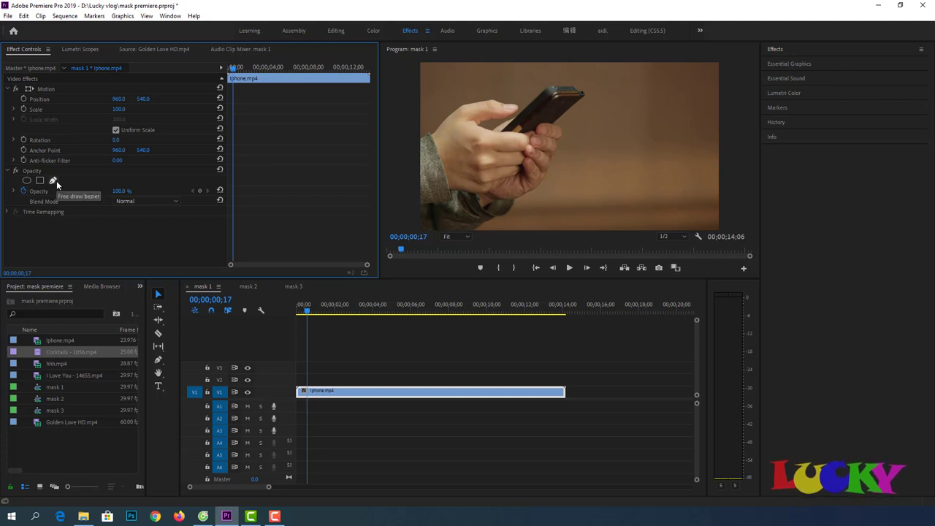
With the free-draw Bezier pen, trace mask points from the wrist over the hand and phone top.
{"action": "left_click", "coordinate": [54, 180]}
{"action": "left_click", "coordinate": [472, 109]}
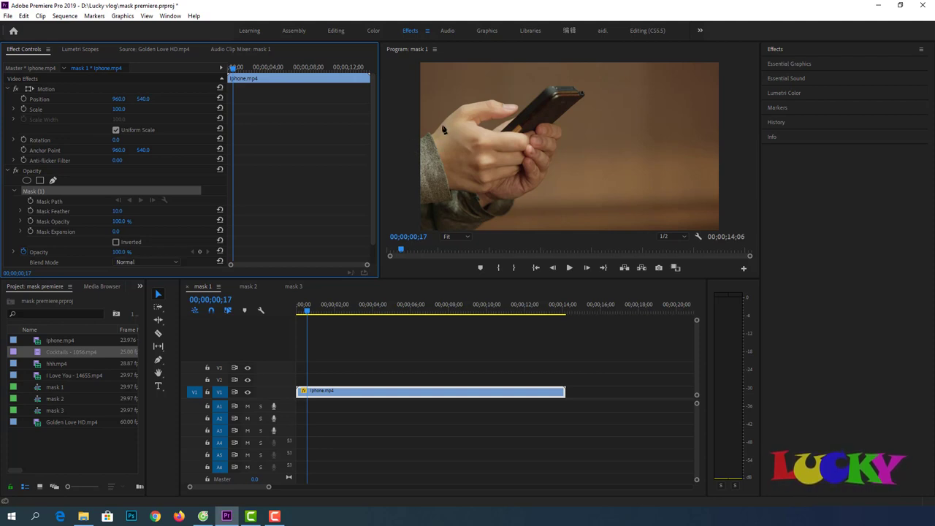
{"action": "left_click", "coordinate": [421, 136]}
{"action": "left_click_drag", "start_coordinate": [434, 127], "coordinate": [447, 115]}
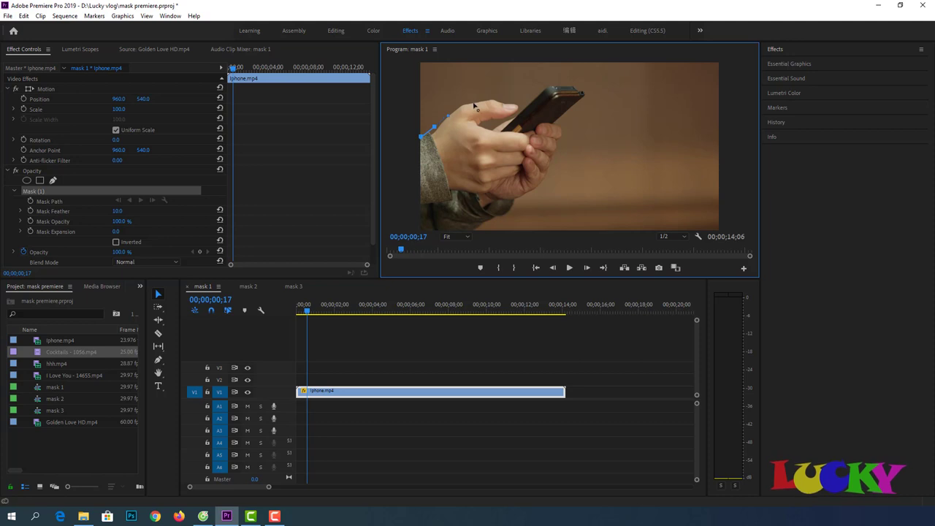
{"action": "left_click", "coordinate": [473, 107]}
{"action": "left_click", "coordinate": [505, 99]}
{"action": "left_click", "coordinate": [526, 95]}
{"action": "left_click", "coordinate": [542, 88]}
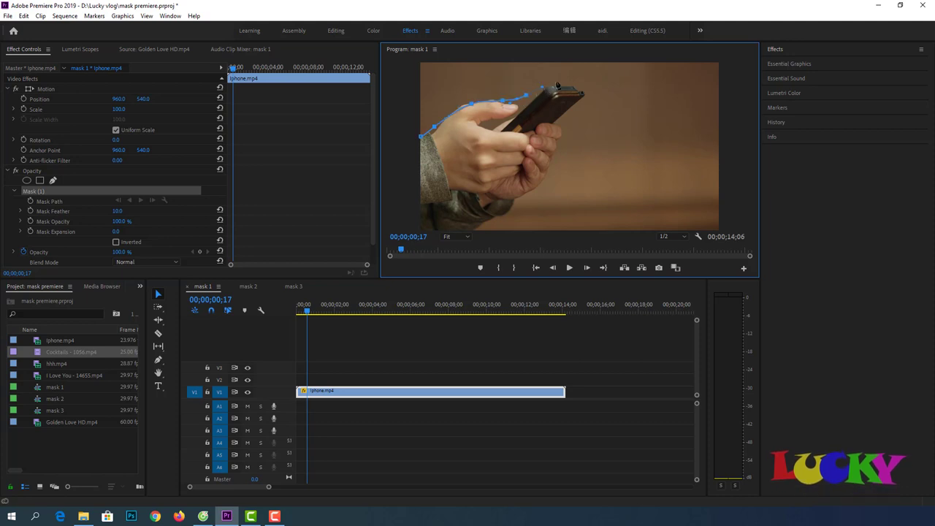
{"action": "left_click", "coordinate": [558, 82]}
{"action": "left_click", "coordinate": [580, 79]}
{"action": "left_click", "coordinate": [591, 94]}
{"action": "left_click", "coordinate": [577, 109]}
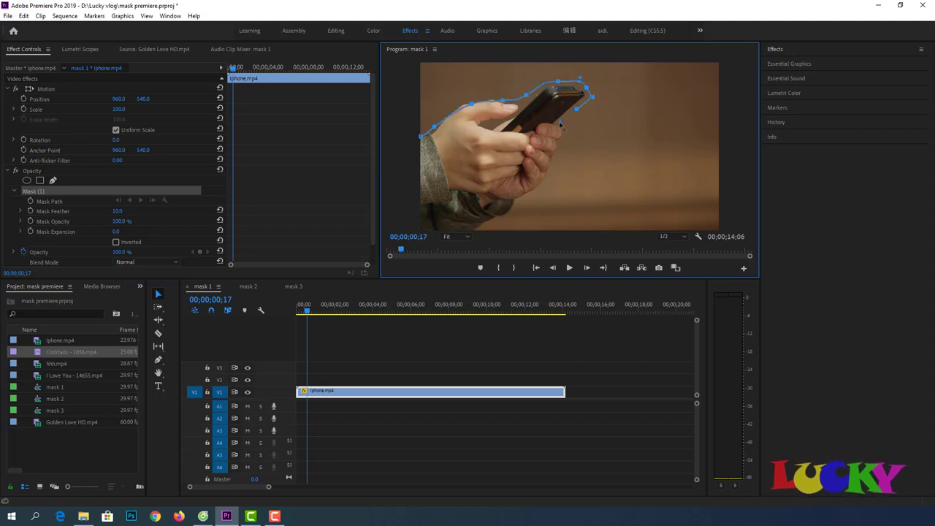
Trace the hand's right and lower edges to the bottom-left corner and close the path.
{"action": "left_click", "coordinate": [563, 149]}
{"action": "left_click", "coordinate": [557, 166]}
{"action": "left_click", "coordinate": [550, 179]}
{"action": "left_click", "coordinate": [535, 195]}
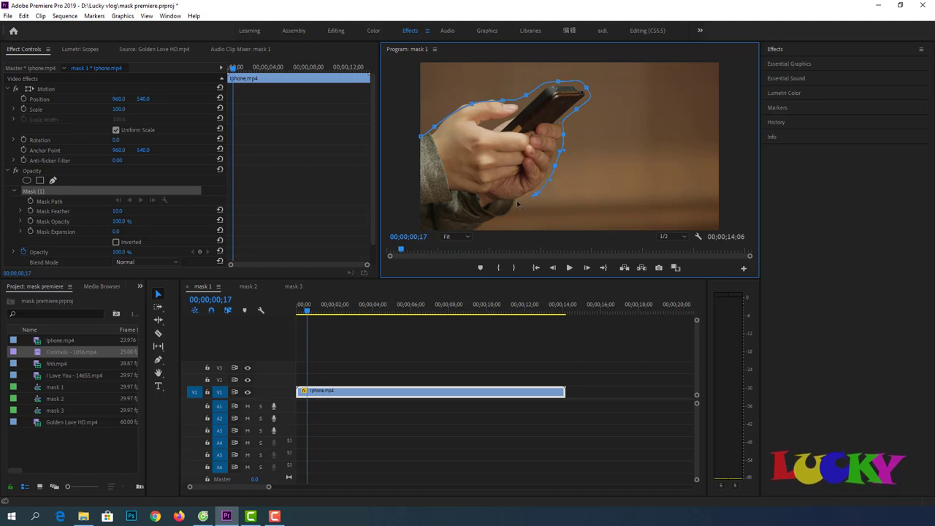
{"action": "left_click", "coordinate": [511, 216]}
{"action": "left_click", "coordinate": [495, 221]}
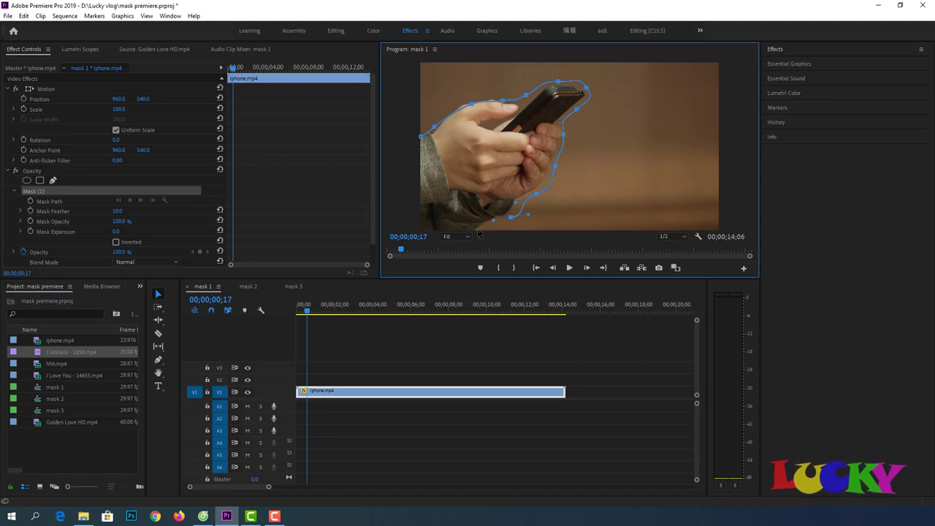
{"action": "left_click", "coordinate": [478, 229]}
{"action": "left_click", "coordinate": [419, 227]}
{"action": "left_click", "coordinate": [422, 138]}
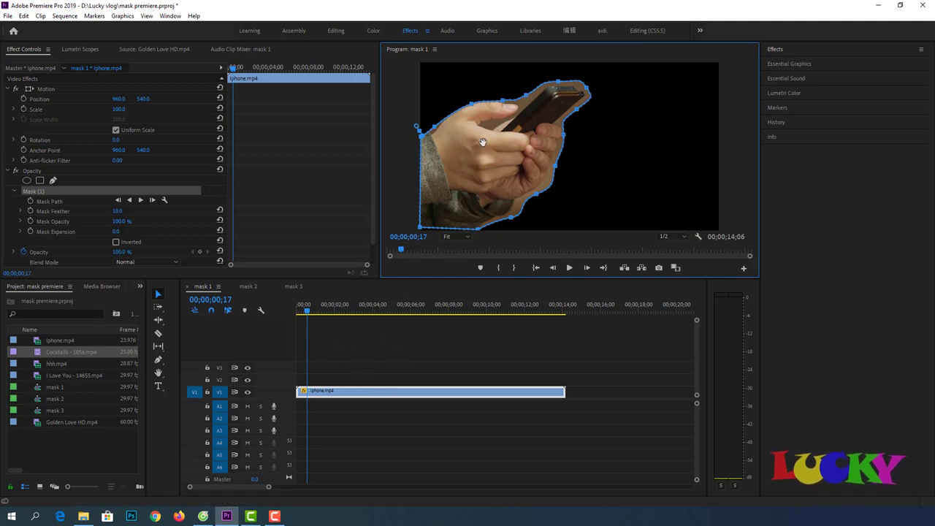
Alt-drag a copy of Iphone.mp4 onto V2 and delete the mask from the V1 clip.
{"action": "left_click", "coordinate": [387, 395]}
{"action": "key", "text": "alt"}
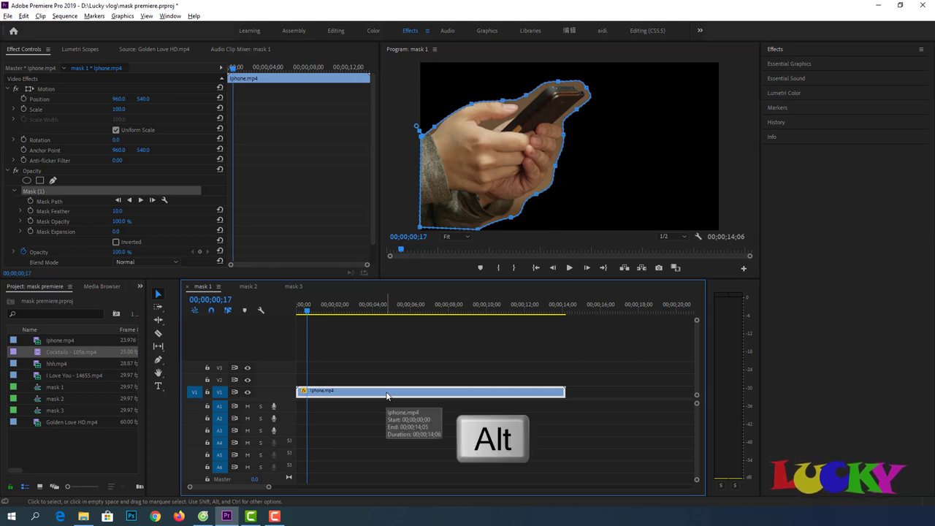
{"action": "left_click_drag", "start_coordinate": [387, 395], "coordinate": [388, 381]}
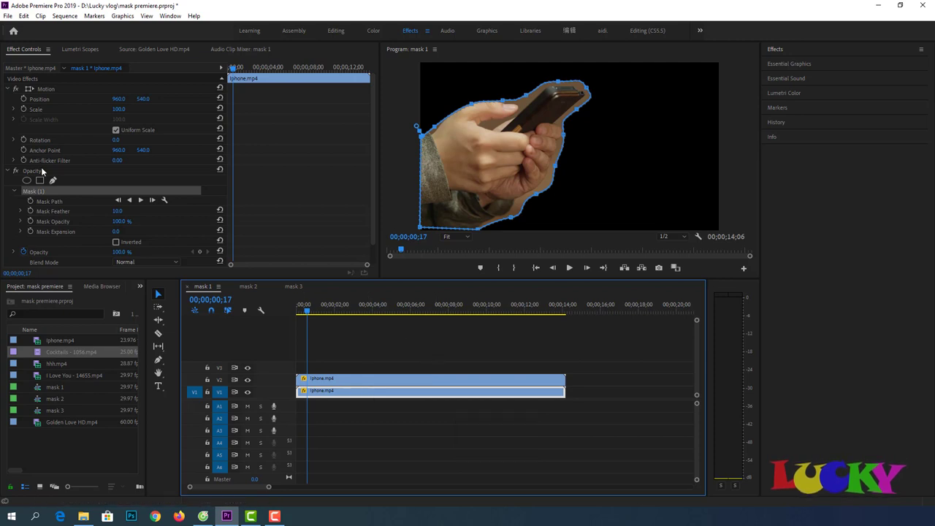
{"action": "left_click", "coordinate": [40, 194]}
{"action": "key", "text": "Delete"}
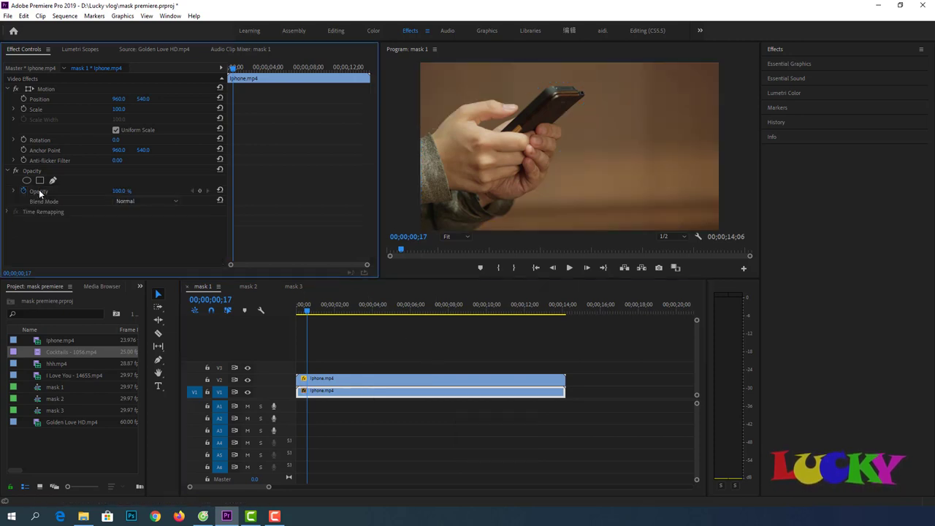
Toggle V1 visibility, warm the masked V2 copy to Temperature 67.6, then delete that copy.
{"action": "left_click", "coordinate": [248, 393]}
{"action": "left_click", "coordinate": [248, 392]}
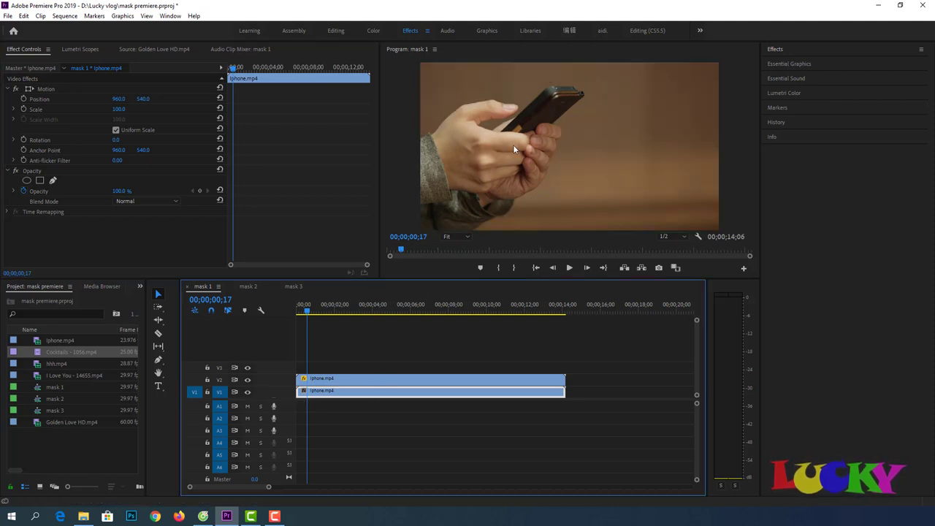
{"action": "left_click", "coordinate": [405, 380]}
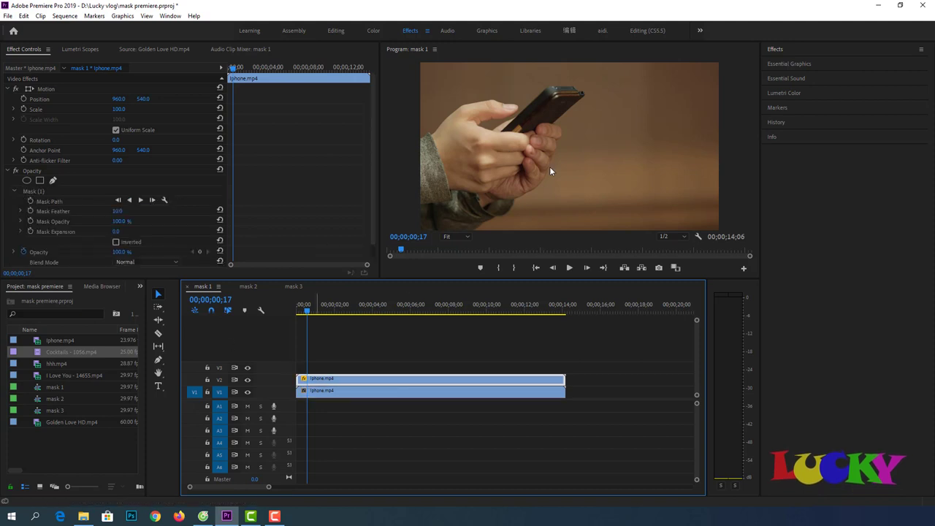
{"action": "left_click", "coordinate": [786, 91]}
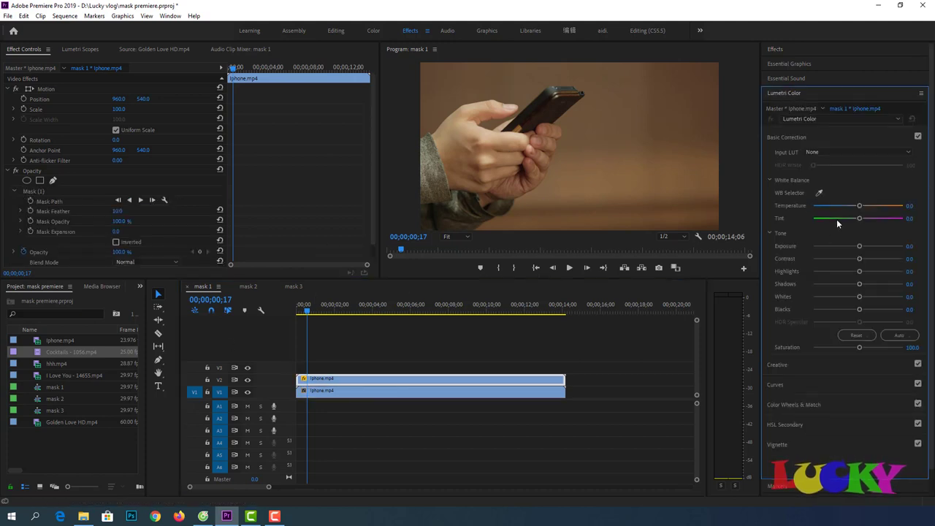
{"action": "left_click_drag", "start_coordinate": [860, 205], "coordinate": [888, 205]}
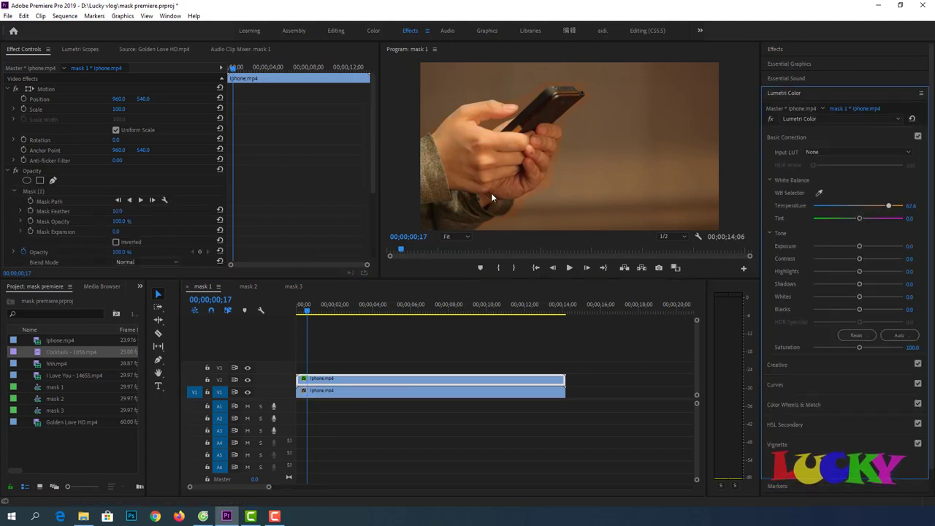
{"action": "key", "text": "Delete"}
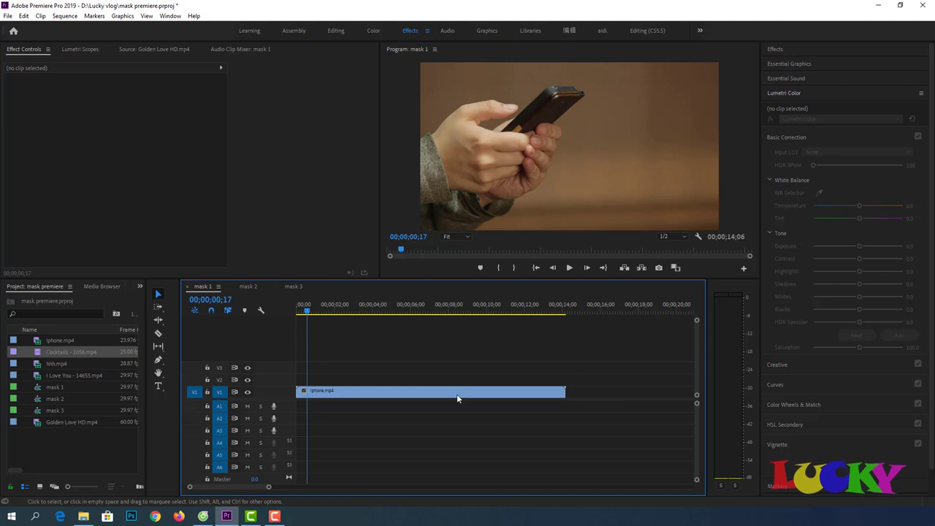
Search Effects for 'ga' and drag Gaussian Blur onto Iphone.mp4, leaving Blurriness at 0.0.
{"action": "left_click", "coordinate": [457, 394]}
{"action": "left_click", "coordinate": [776, 50]}
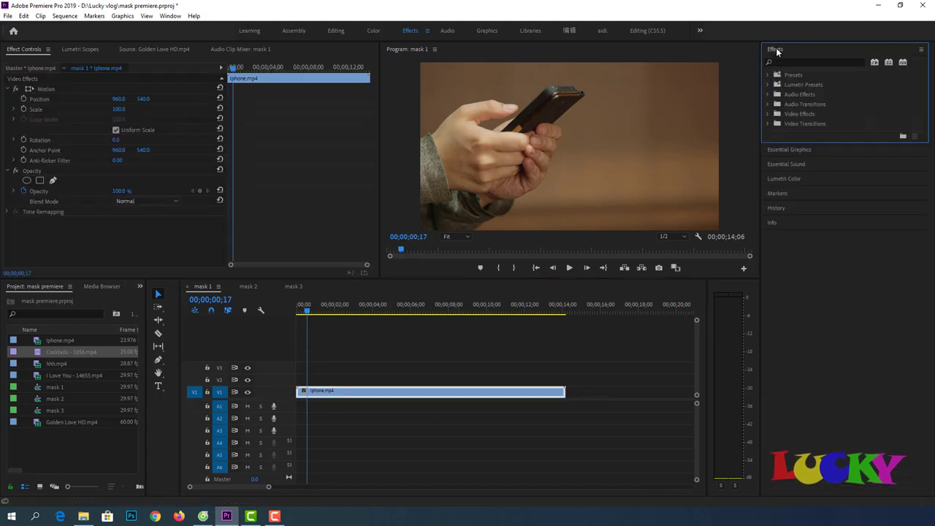
{"action": "left_click", "coordinate": [800, 63]}
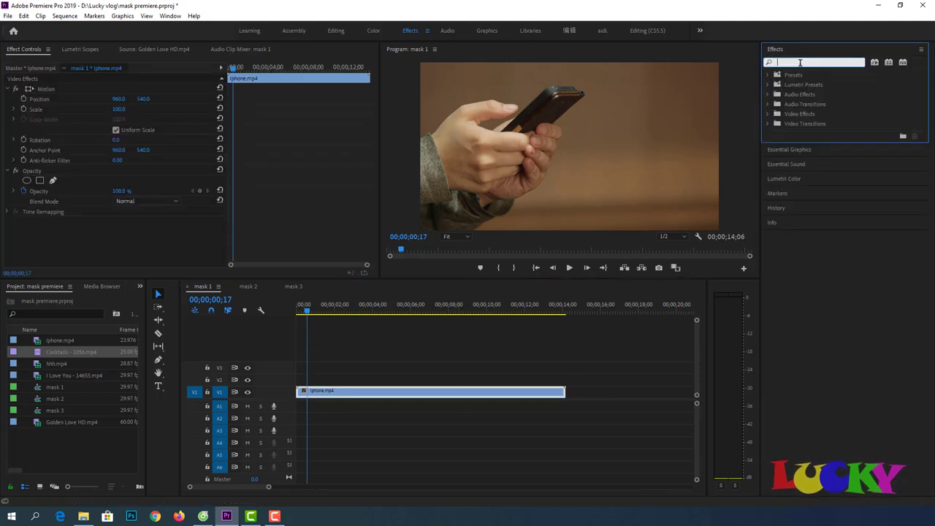
{"action": "type", "text": "gau"}
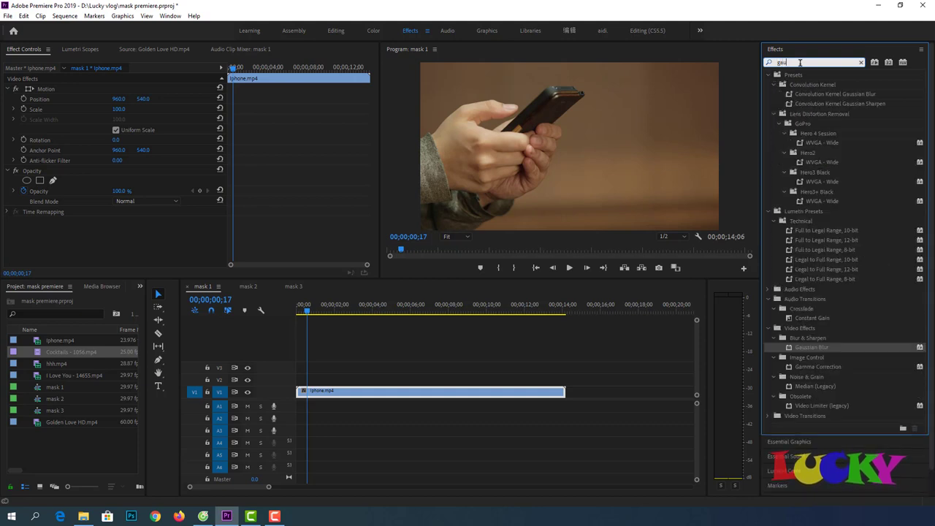
{"action": "left_click", "coordinate": [824, 163]}
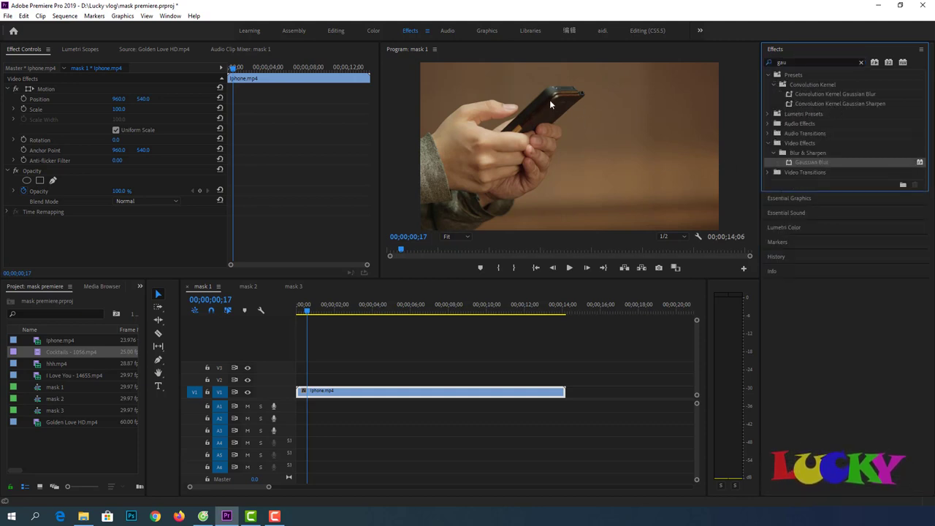
{"action": "left_click_drag", "start_coordinate": [838, 161], "coordinate": [366, 393]}
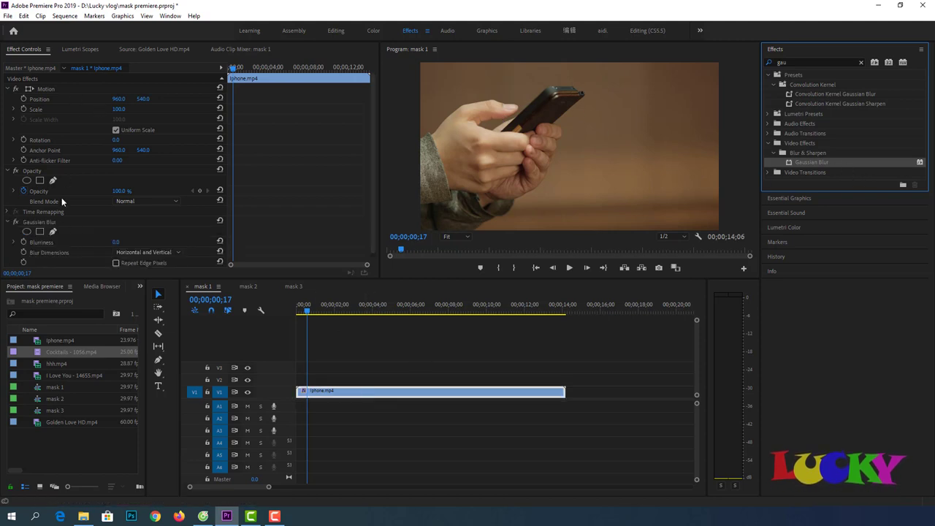
{"action": "scroll", "coordinate": [77, 200], "scroll_direction": "down", "scroll_amount": 1}
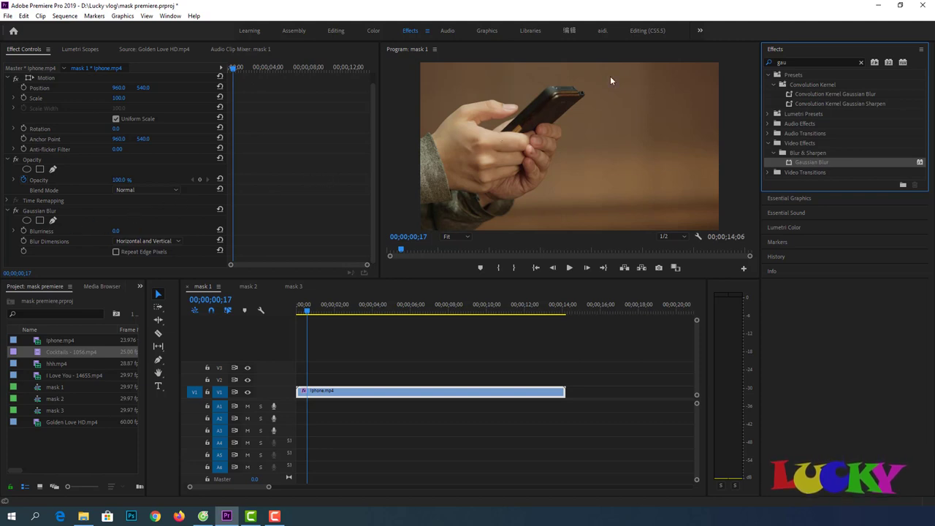
Draw a pen mask on Gaussian Blur outlining the phone's edges and corner.
{"action": "left_click", "coordinate": [53, 220]}
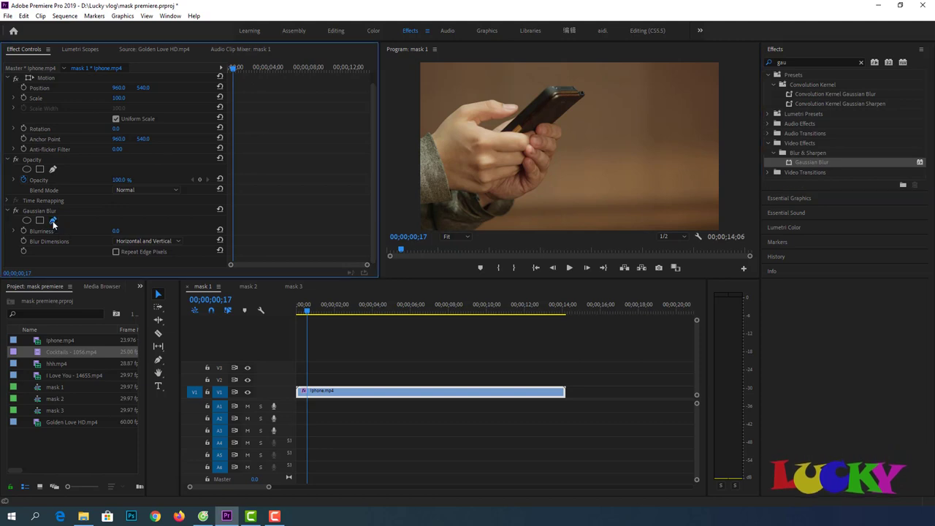
{"action": "left_click", "coordinate": [505, 130]}
{"action": "left_click", "coordinate": [546, 89]}
{"action": "left_click", "coordinate": [571, 84]}
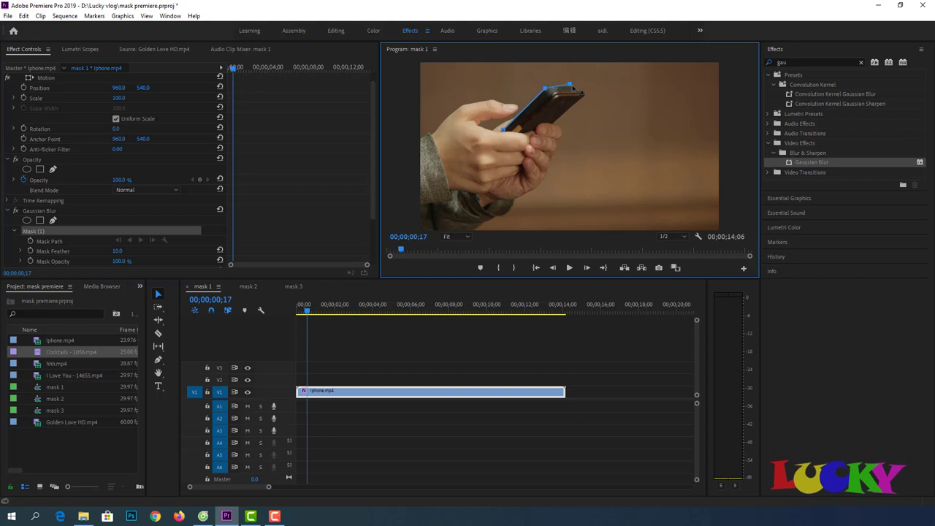
{"action": "left_click", "coordinate": [583, 93]}
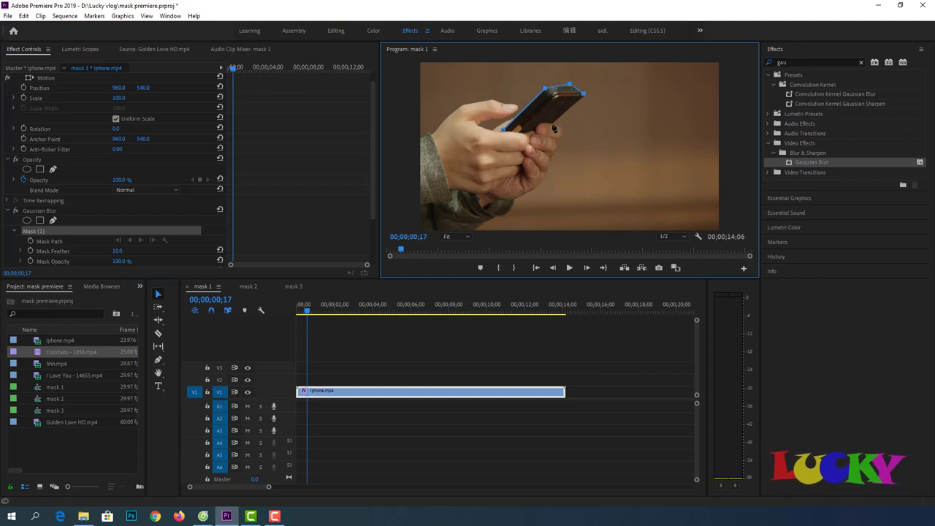
{"action": "left_click", "coordinate": [554, 126]}
{"action": "left_click", "coordinate": [504, 131]}
Raise Blurriness to 68, delete the phone mask, then remove the Gaussian Blur effect.
{"action": "scroll", "coordinate": [65, 231], "scroll_direction": "down", "scroll_amount": 2}
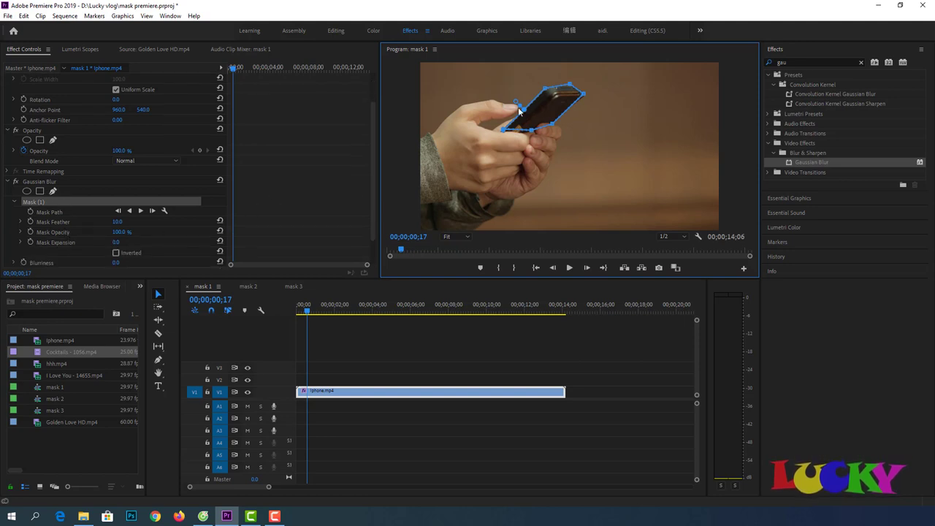
{"action": "scroll", "coordinate": [164, 235], "scroll_direction": "down", "scroll_amount": 1}
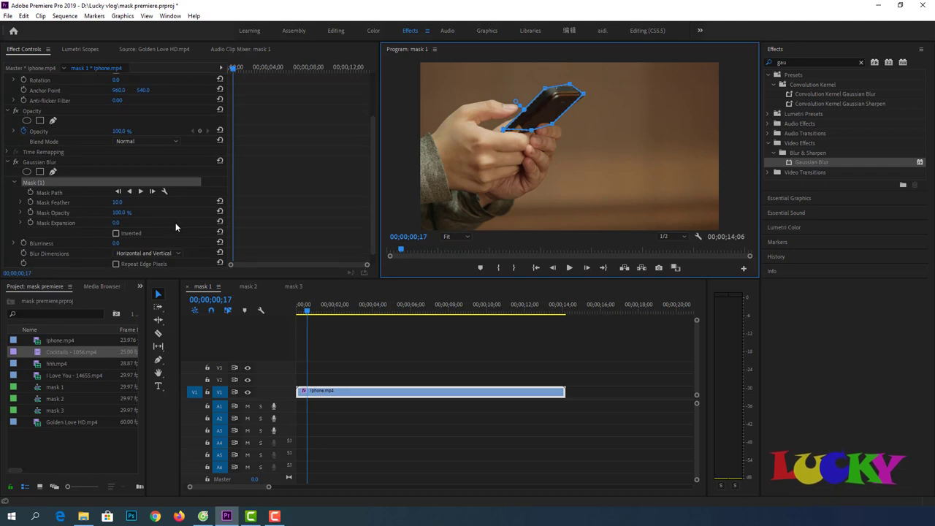
{"action": "scroll", "coordinate": [156, 239], "scroll_direction": "down", "scroll_amount": 1}
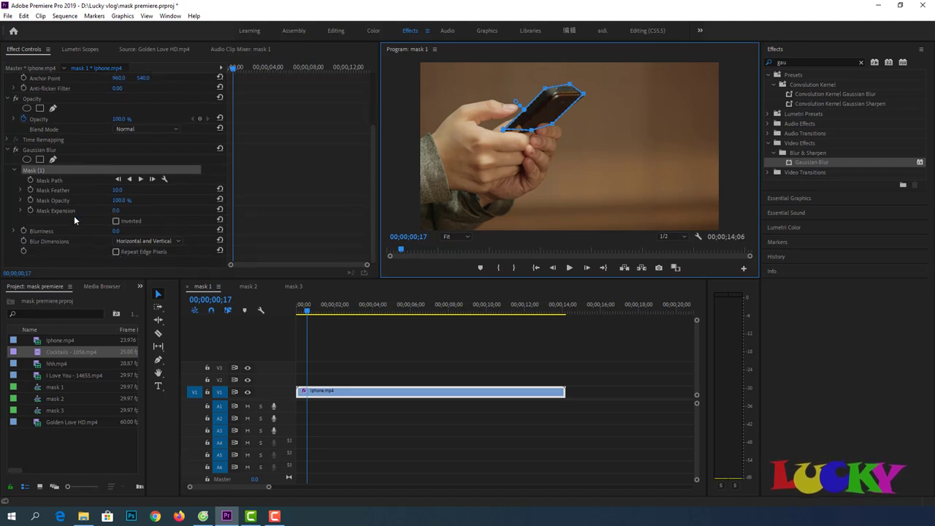
{"action": "left_click_drag", "start_coordinate": [116, 232], "coordinate": [167, 232]}
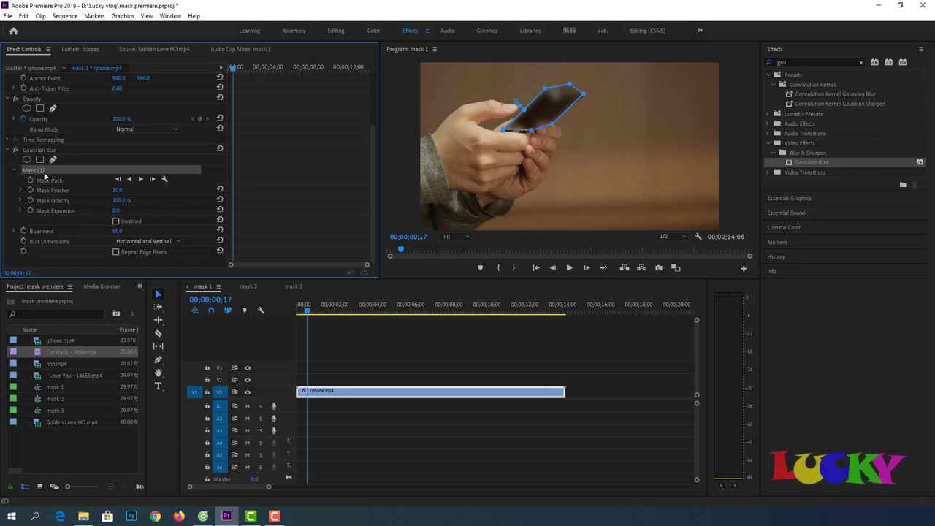
{"action": "key", "text": "Delete"}
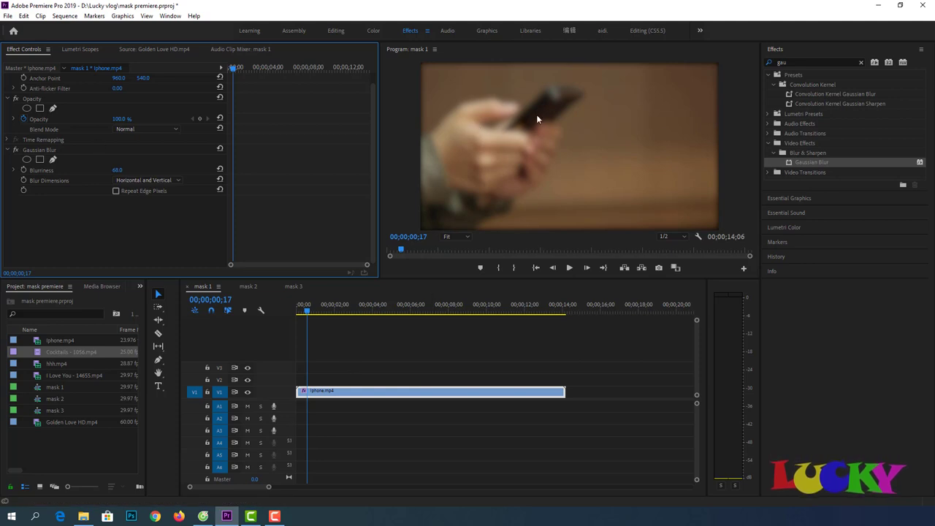
{"action": "left_click", "coordinate": [580, 124]}
{"action": "key", "text": "ctrl+z"}
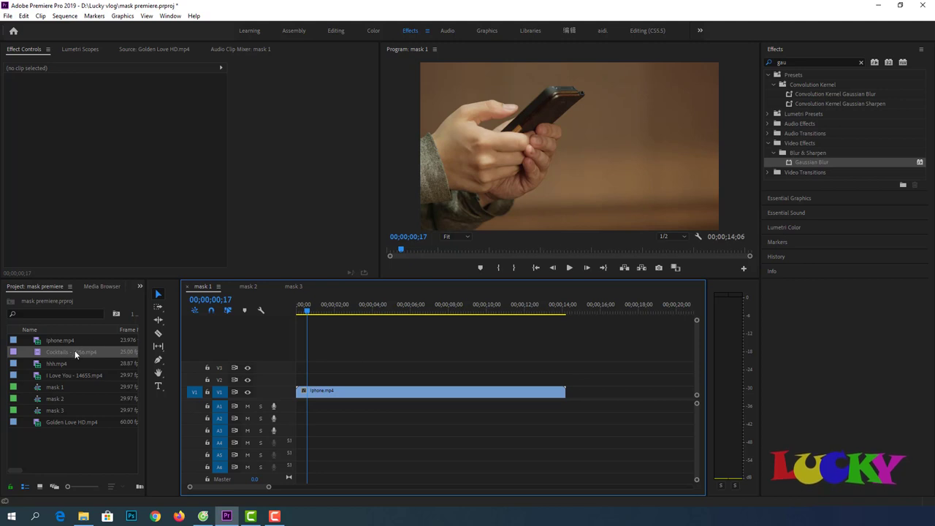
Place Cocktails - 1056.mp4 on V2 above the phone clip and scale it to 64.
{"action": "left_click_drag", "start_coordinate": [75, 352], "coordinate": [290, 383]}
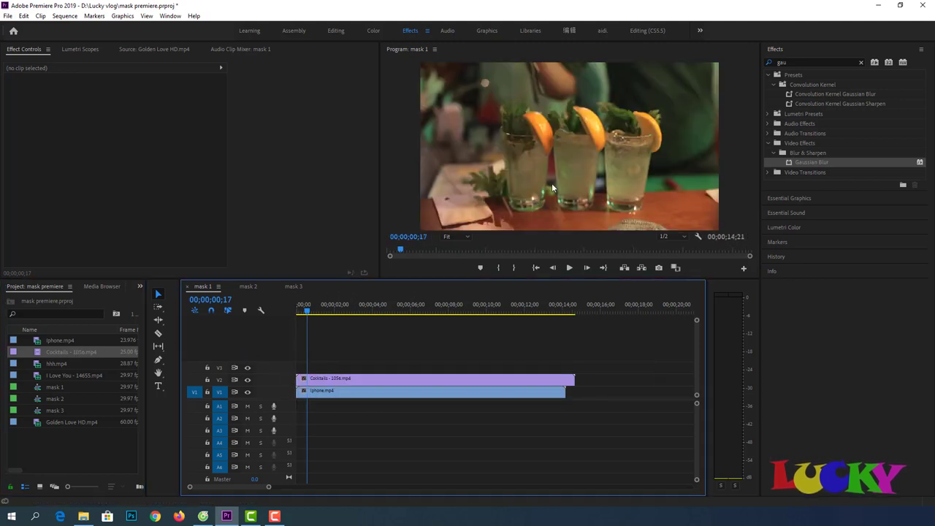
{"action": "left_click", "coordinate": [400, 381]}
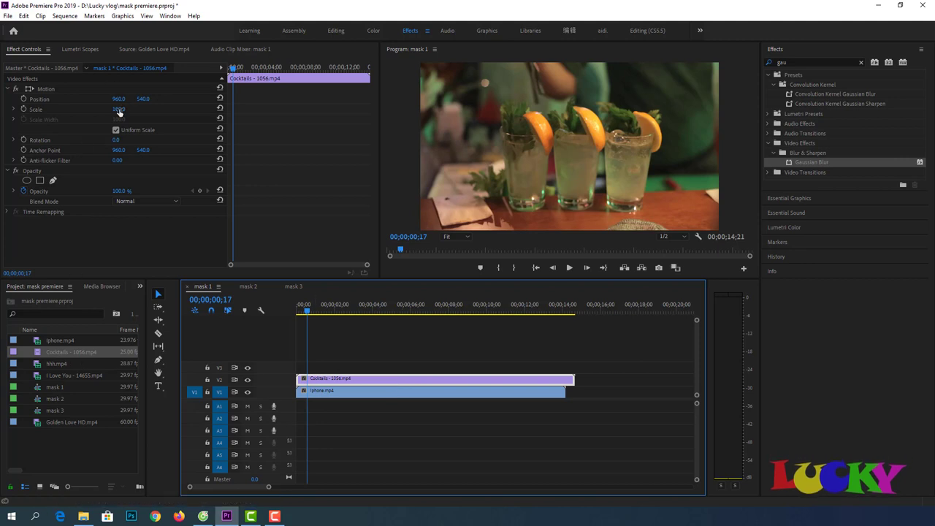
{"action": "left_click_drag", "start_coordinate": [119, 109], "coordinate": [92, 109]}
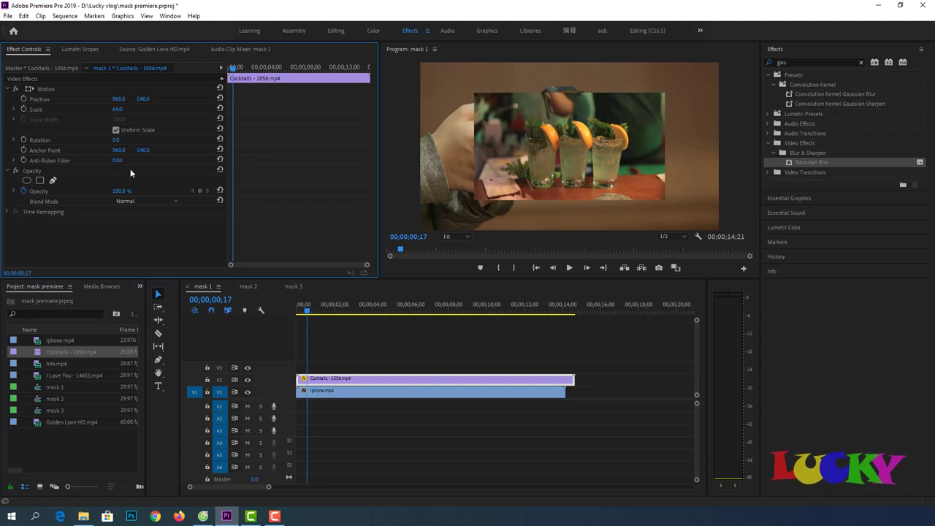
Add a rectangle mask to the Cocktails clip and position it over the three glasses.
{"action": "left_click", "coordinate": [39, 181]}
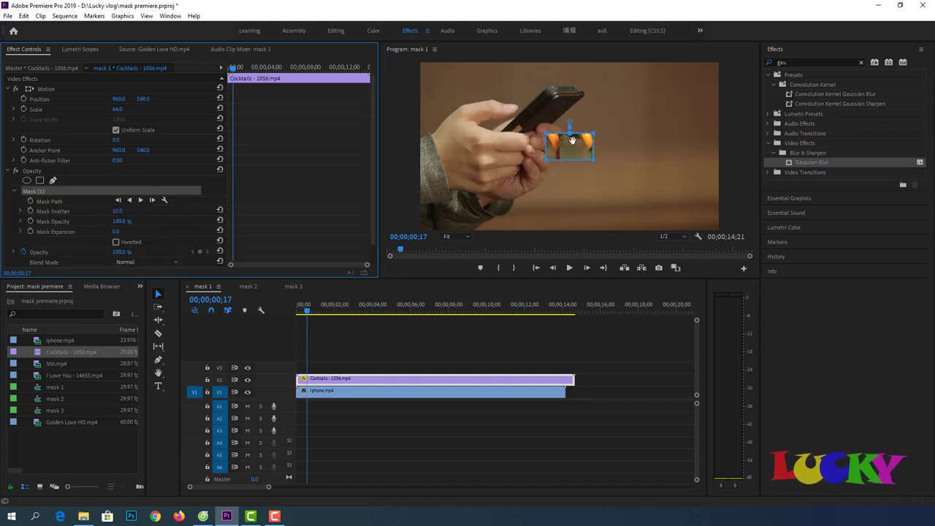
{"action": "mouse_move", "coordinate": [571, 137]}
{"action": "left_mouse_down"}
{"action": "mouse_move", "coordinate": [569, 113]}
{"action": "mouse_move", "coordinate": [522, 187]}
{"action": "left_mouse_up"}
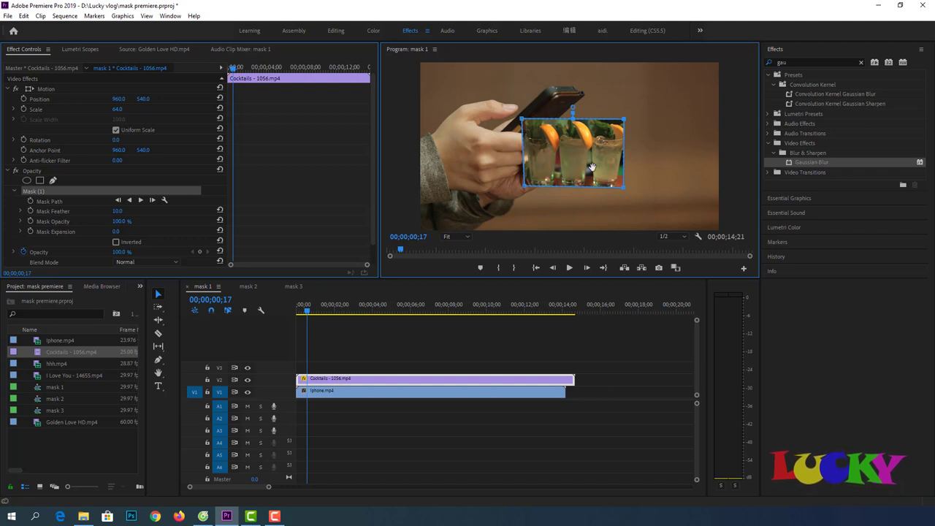
{"action": "left_click", "coordinate": [512, 340]}
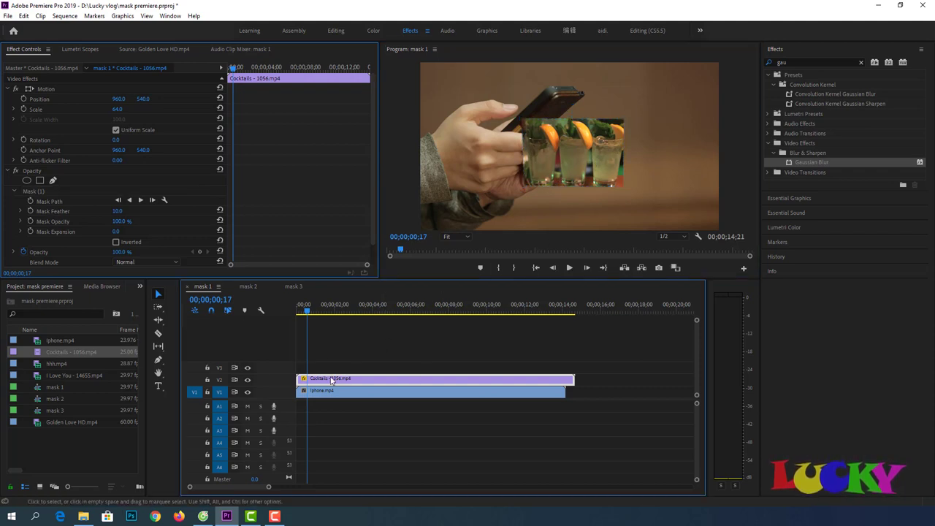
{"action": "left_click", "coordinate": [47, 87]}
Move the cocktail cut-out to the upper right, play and stop mask 1, then open mask 2.
{"action": "left_click_drag", "start_coordinate": [597, 162], "coordinate": [681, 115]}
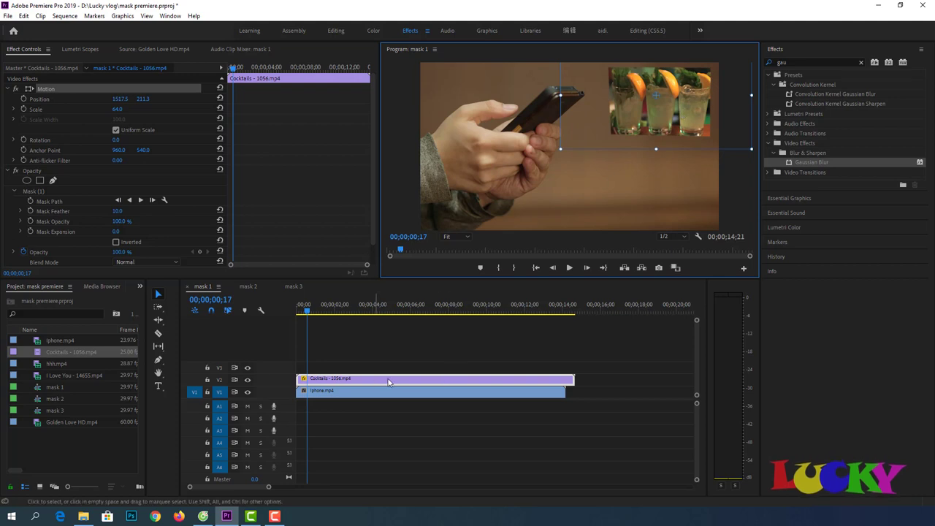
{"action": "left_click", "coordinate": [570, 268]}
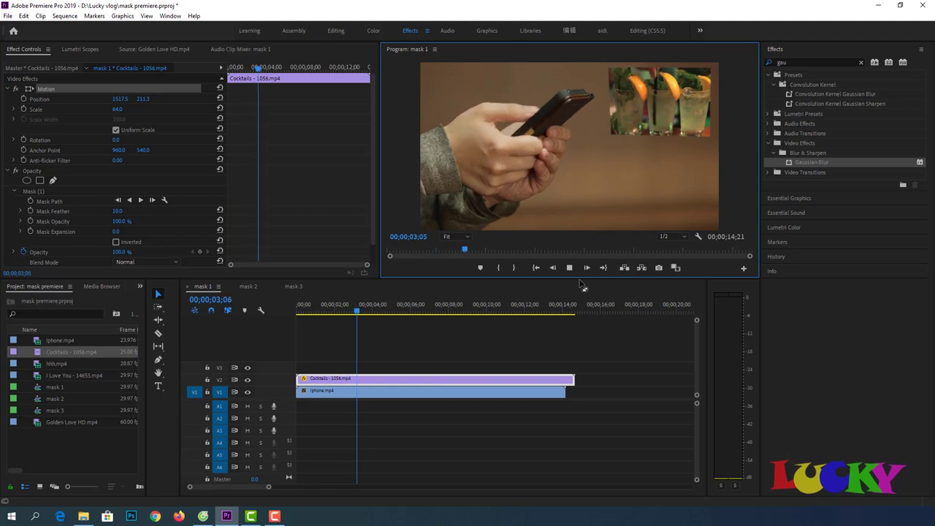
{"action": "left_click", "coordinate": [569, 267]}
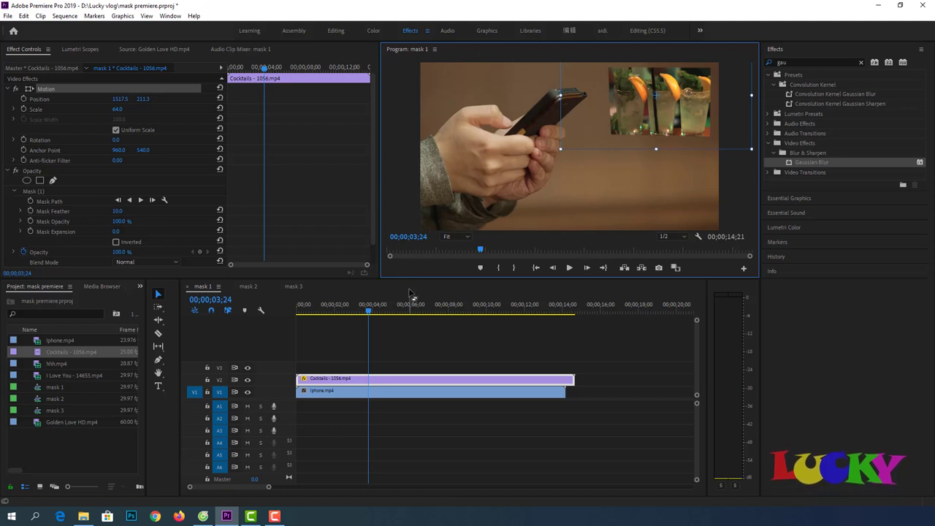
{"action": "left_click", "coordinate": [249, 285]}
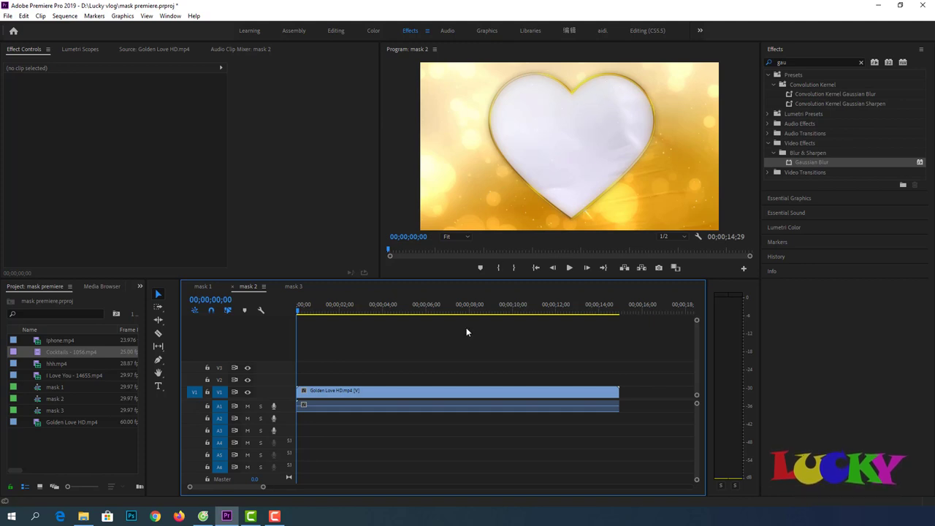
Start a free-draw Bezier mask on Golden Love HD.mp4 and maximize the Program Monitor with `.
{"action": "left_click", "coordinate": [388, 391]}
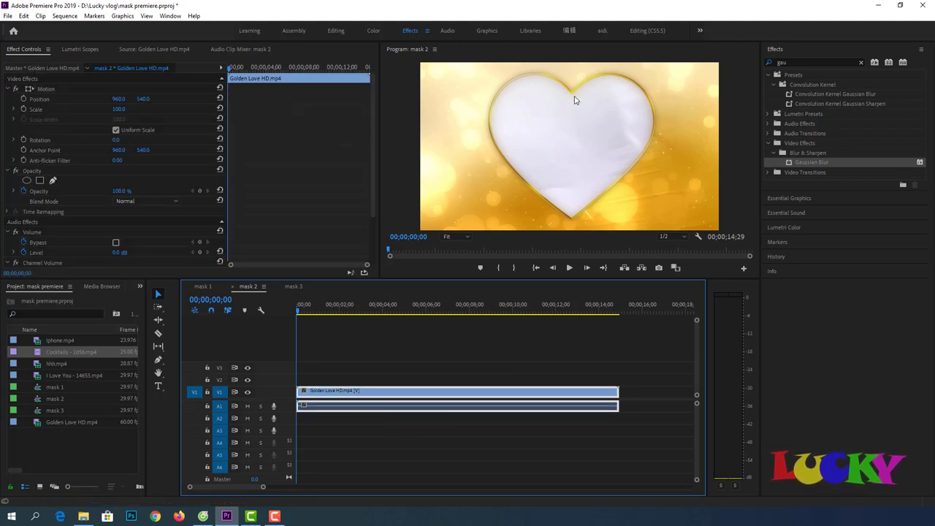
{"action": "left_click", "coordinate": [53, 181]}
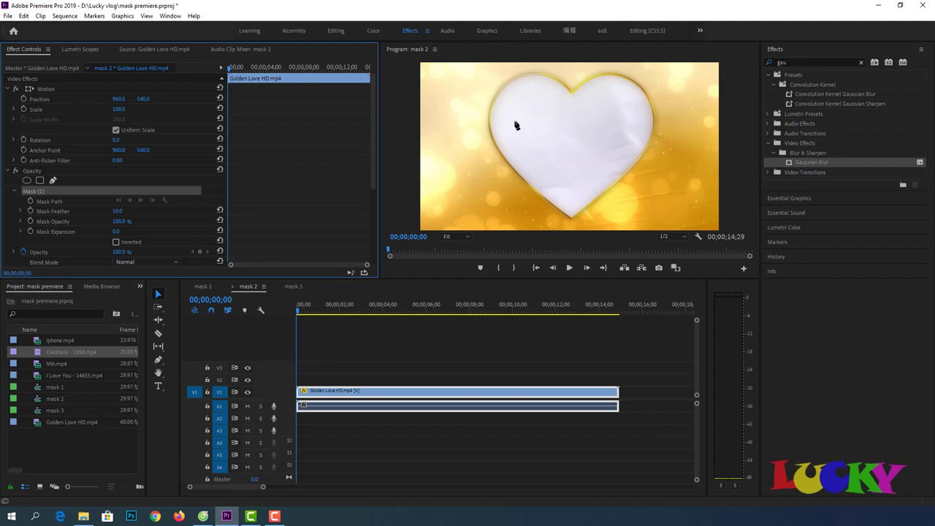
{"action": "left_click", "coordinate": [620, 244]}
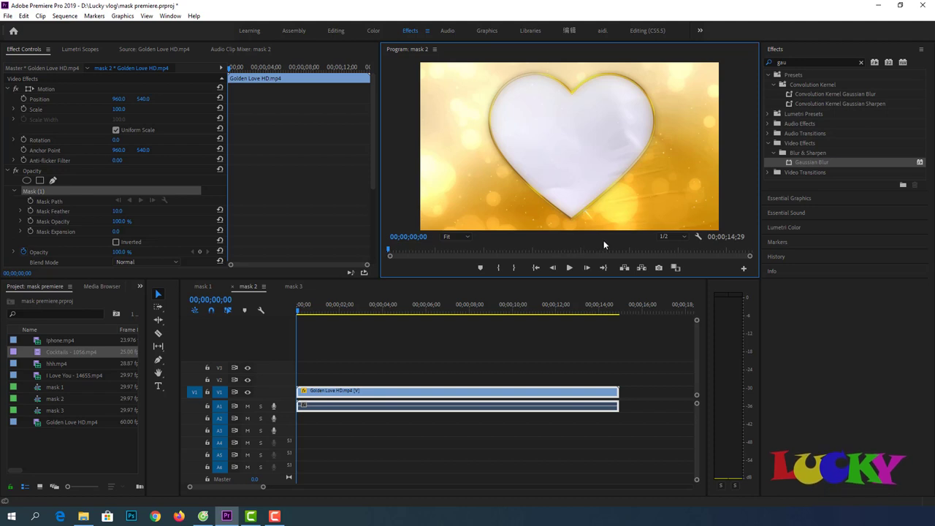
{"action": "key", "text": "grave"}
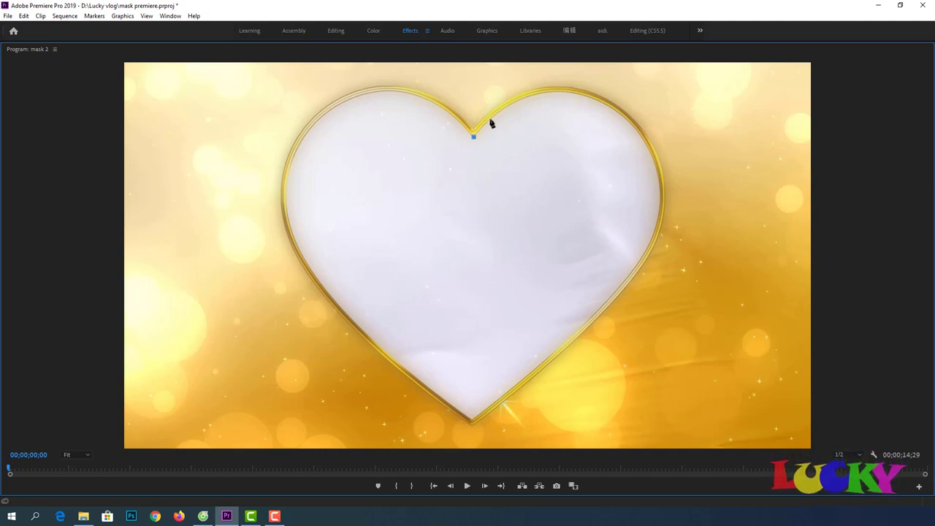
Add a curved mask point over the heart's upper-right lobe, undoing a misplaced right-edge point.
{"action": "left_click", "coordinate": [593, 101]}
{"action": "mouse_move", "coordinate": [594, 103]}
{"action": "left_mouse_down"}
{"action": "mouse_move", "coordinate": [631, 126]}
{"action": "mouse_move", "coordinate": [663, 129]}
{"action": "left_mouse_up"}
{"action": "left_click", "coordinate": [655, 166]}
{"action": "mouse_move", "coordinate": [657, 171]}
{"action": "left_mouse_down"}
{"action": "mouse_move", "coordinate": [662, 209]}
{"action": "mouse_move", "coordinate": [658, 174]}
{"action": "left_mouse_up"}
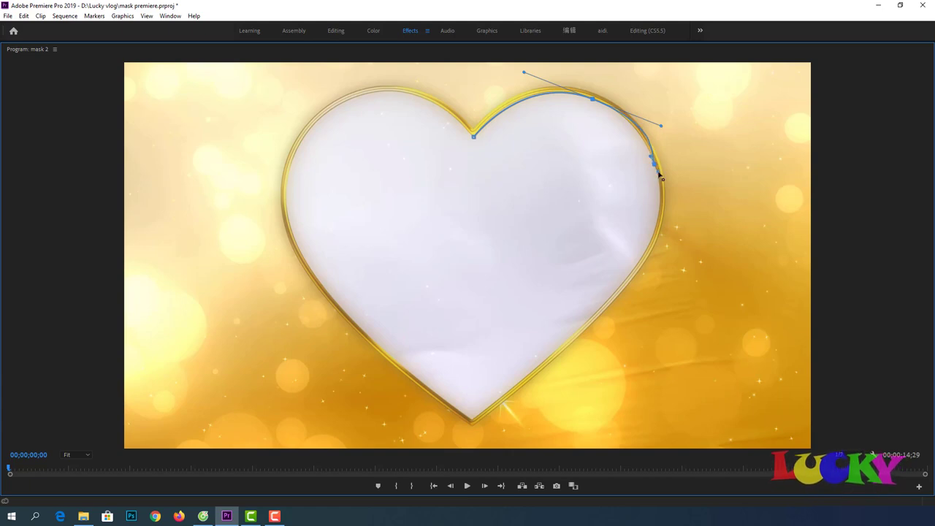
{"action": "left_click_drag", "start_coordinate": [660, 175], "coordinate": [660, 173]}
{"action": "key", "text": "ctrl+z"}
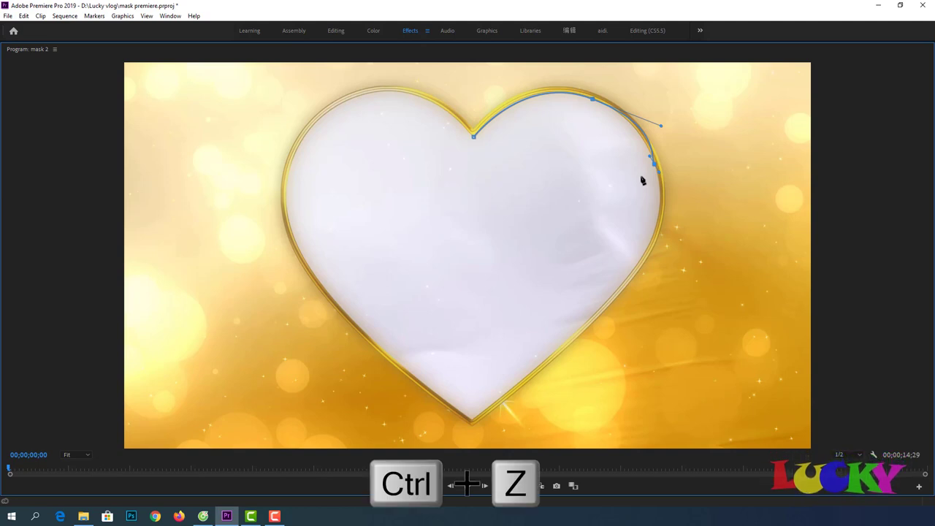
{"action": "key", "text": "ctrl+z"}
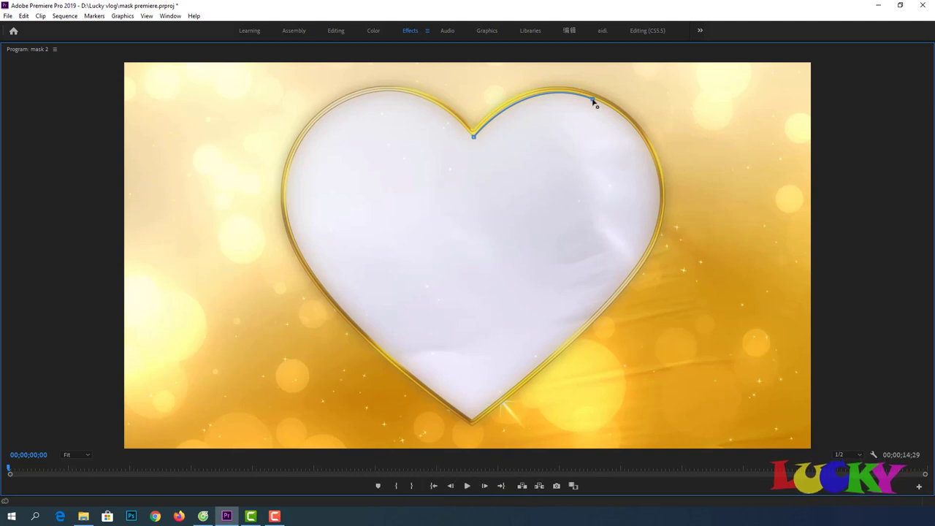
Break and tilt the top-right point's handles to fit the lobe, then add a curved right-edge point.
{"action": "left_click_drag", "start_coordinate": [592, 100], "coordinate": [678, 139]}
{"action": "key", "text": "alt"}
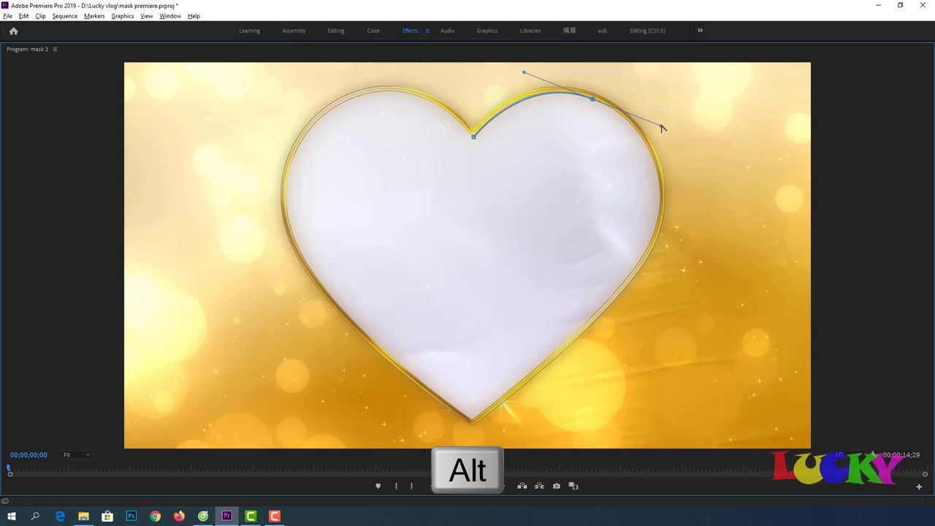
{"action": "mouse_move", "coordinate": [661, 128]}
{"action": "left_mouse_down"}
{"action": "mouse_move", "coordinate": [649, 134]}
{"action": "mouse_move", "coordinate": [619, 115]}
{"action": "left_mouse_up"}
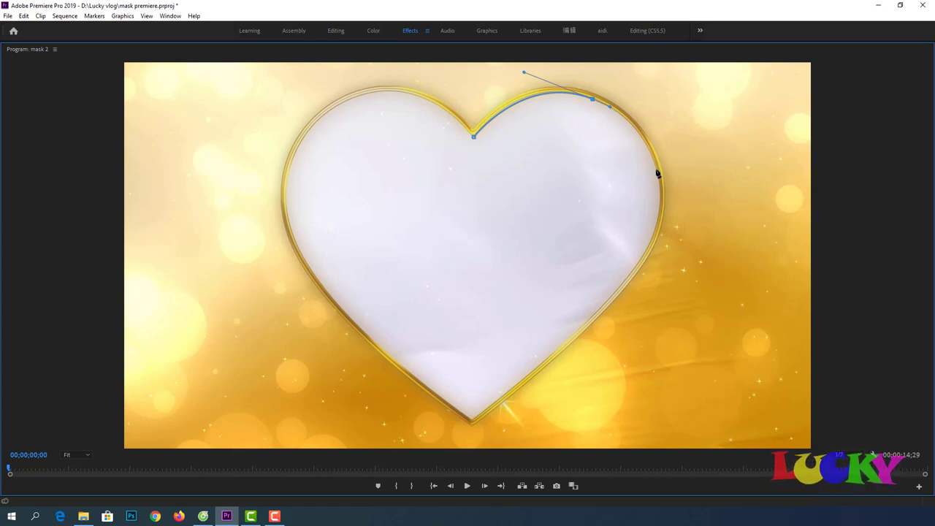
{"action": "left_click_drag", "start_coordinate": [659, 178], "coordinate": [668, 232]}
{"action": "left_click_drag", "start_coordinate": [668, 233], "coordinate": [661, 200]}
Add curved mask points along the heart's lower-right edge, bottom tip and lower-left edge.
{"action": "left_click_drag", "start_coordinate": [594, 319], "coordinate": [516, 393]}
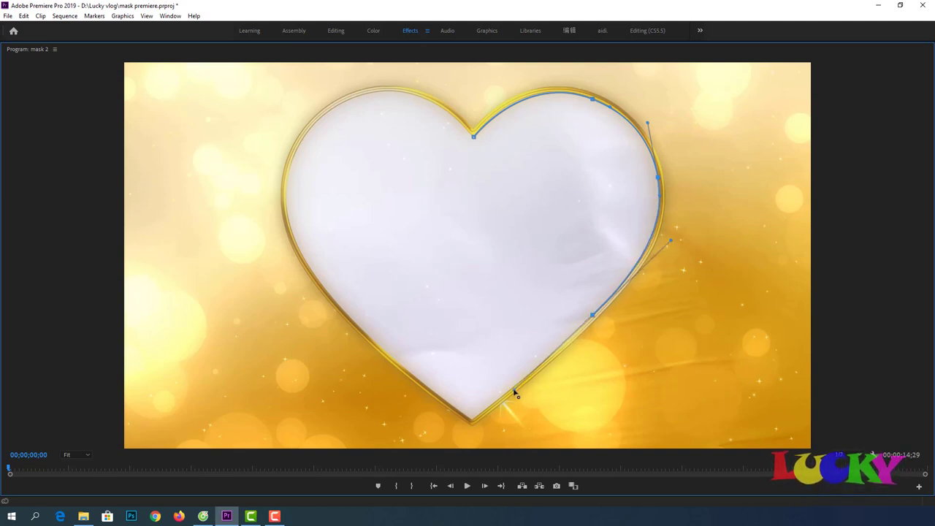
{"action": "left_click_drag", "start_coordinate": [516, 394], "coordinate": [514, 393]}
{"action": "left_click", "coordinate": [472, 421]}
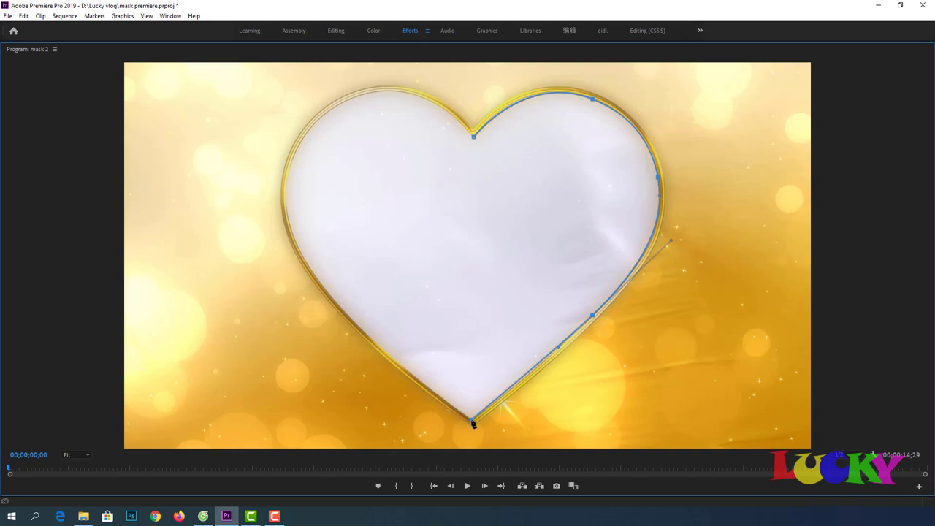
{"action": "left_click", "coordinate": [354, 324]}
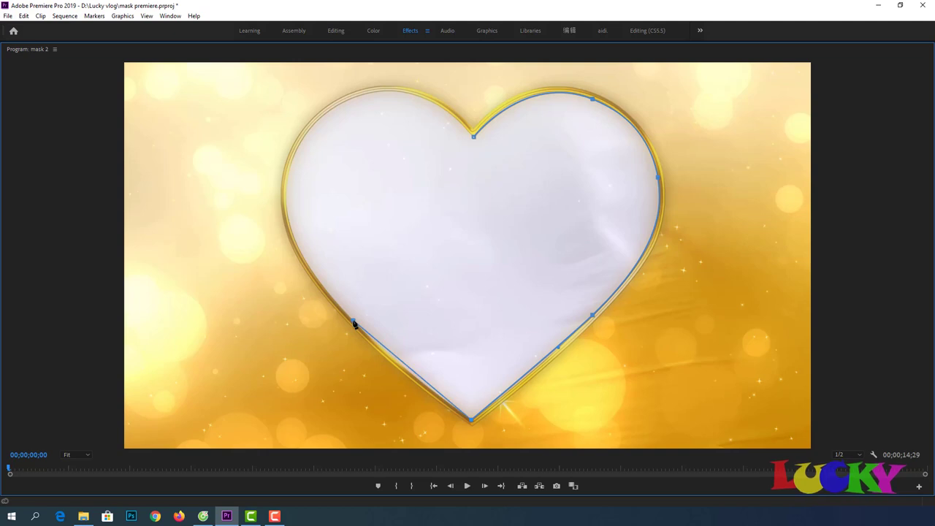
{"action": "left_click_drag", "start_coordinate": [354, 323], "coordinate": [341, 306]}
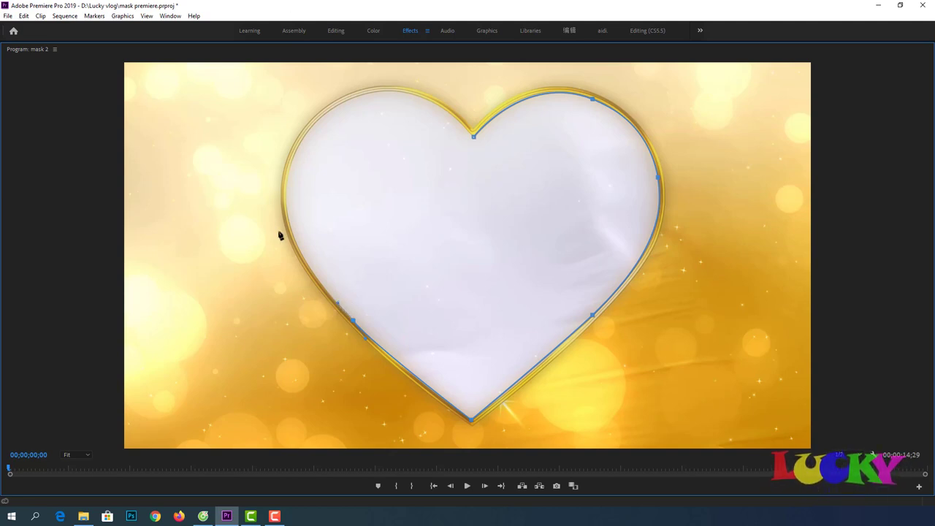
Curve points up the left edge and top-left lobe, close the mask at the top notch, and invert it.
{"action": "left_click_drag", "start_coordinate": [286, 207], "coordinate": [283, 162]}
{"action": "left_click_drag", "start_coordinate": [283, 163], "coordinate": [288, 189]}
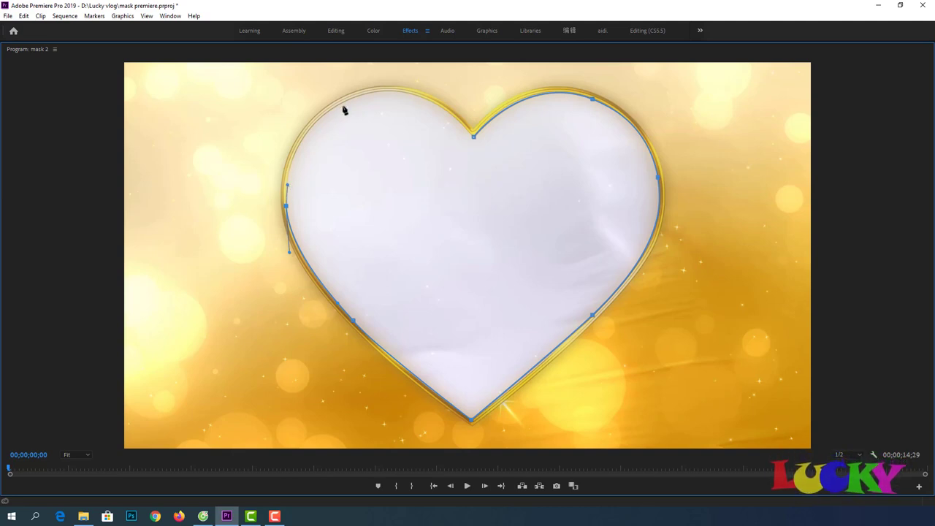
{"action": "left_click_drag", "start_coordinate": [343, 103], "coordinate": [400, 76]}
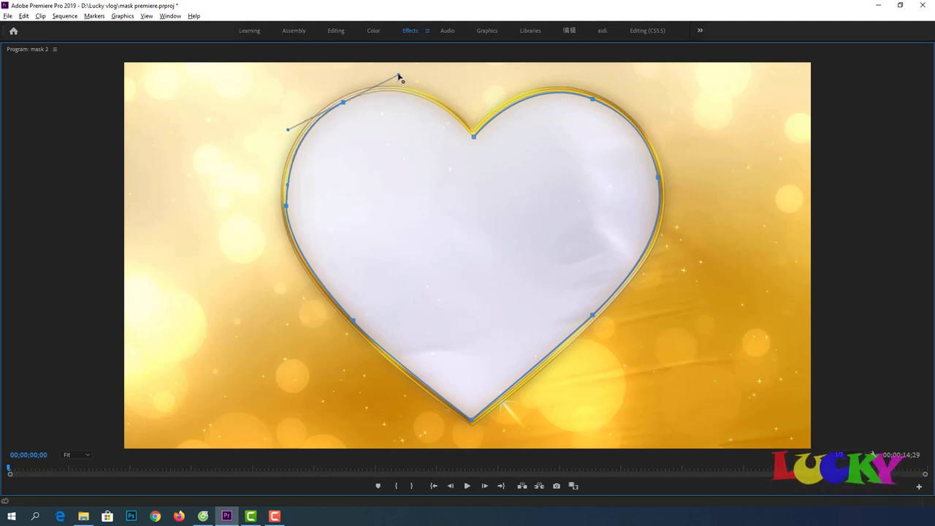
{"action": "left_click_drag", "start_coordinate": [398, 79], "coordinate": [358, 98]}
{"action": "left_click_drag", "start_coordinate": [437, 106], "coordinate": [488, 134]}
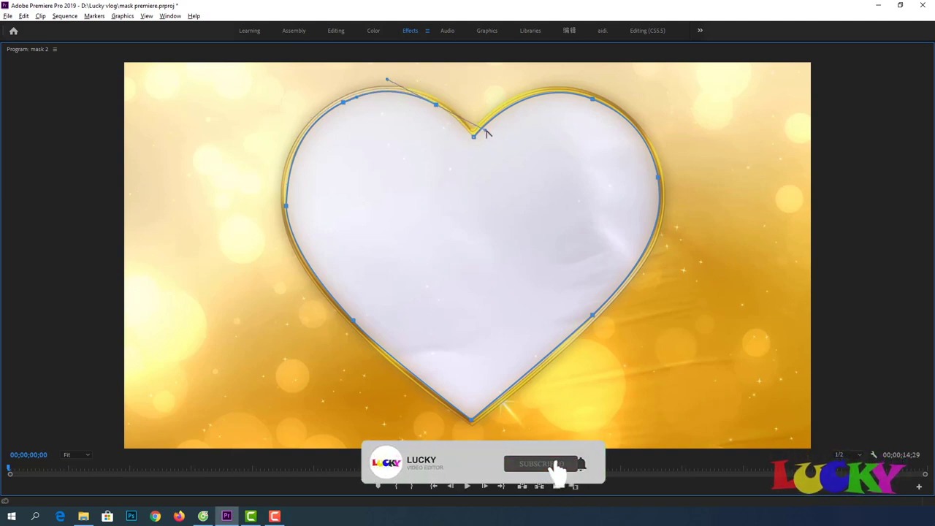
{"action": "left_click_drag", "start_coordinate": [488, 134], "coordinate": [454, 120]}
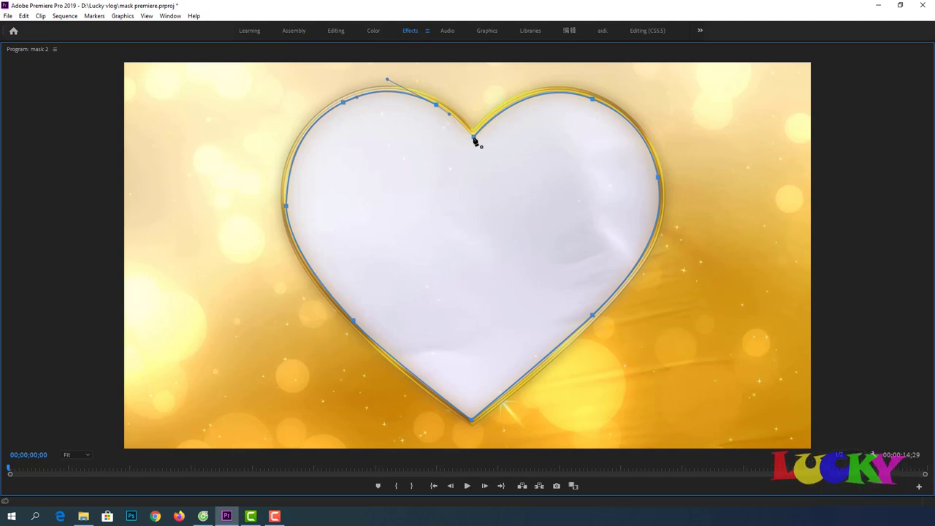
{"action": "left_click", "coordinate": [474, 138]}
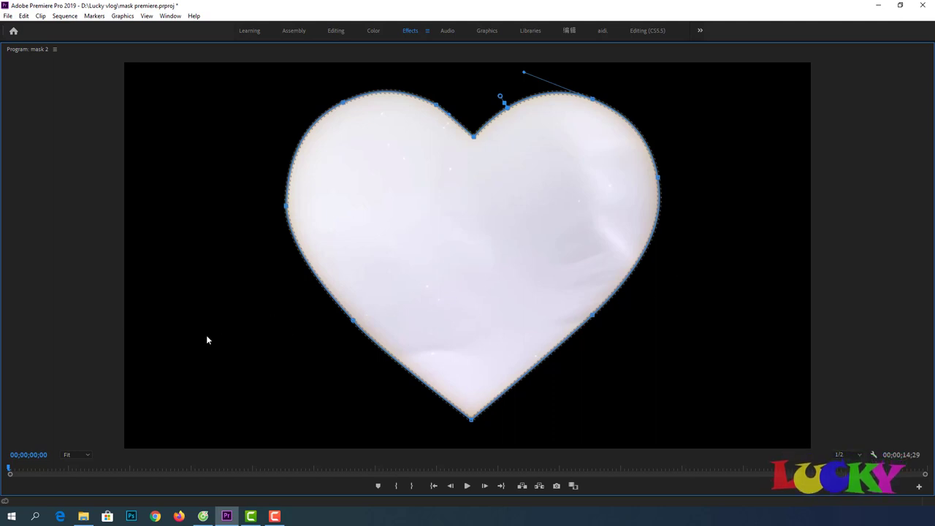
{"action": "key", "text": "grave"}
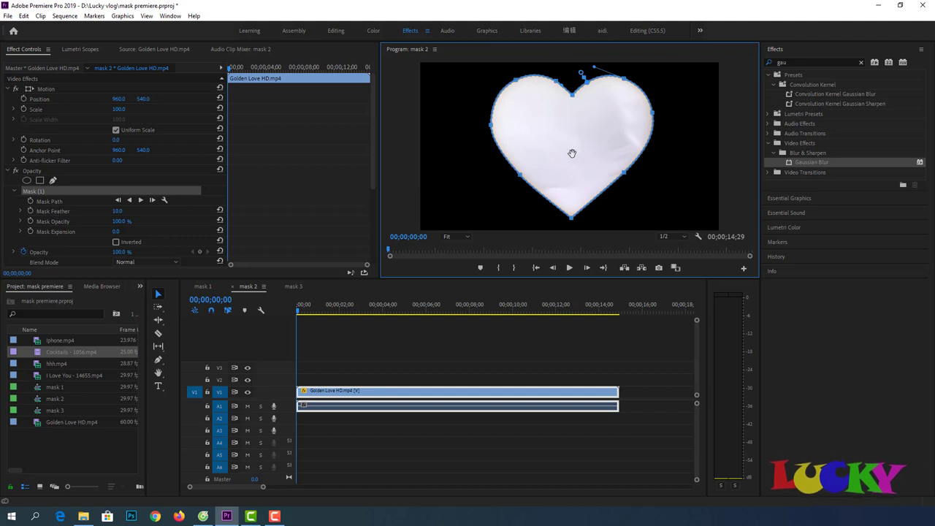
{"action": "left_click", "coordinate": [116, 242]}
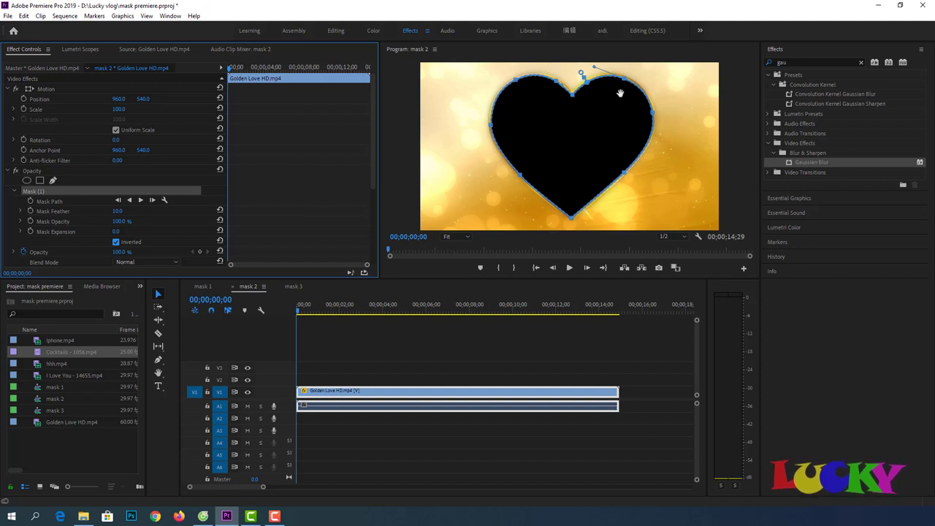
Deselect the clip to preview the inverted heart, then reselect Golden Love HD's effect settings.
{"action": "left_click", "coordinate": [418, 383]}
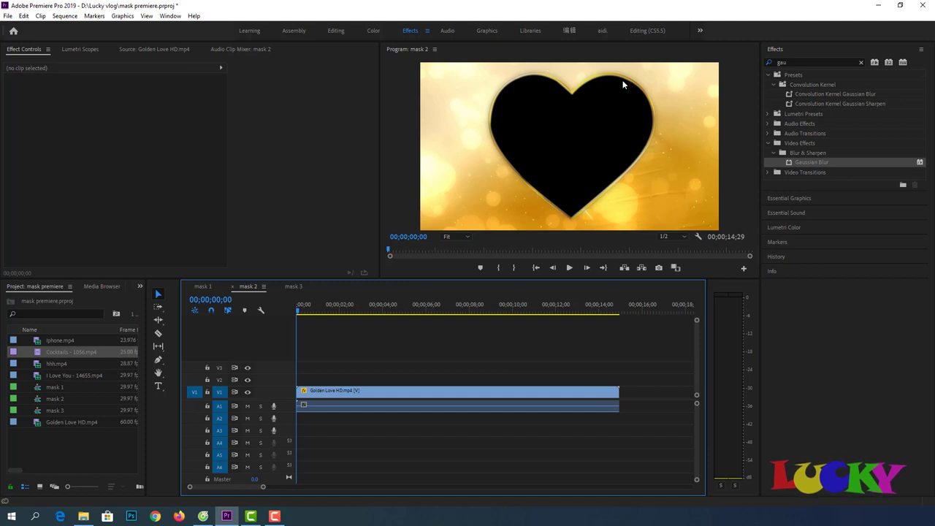
{"action": "left_click", "coordinate": [480, 394]}
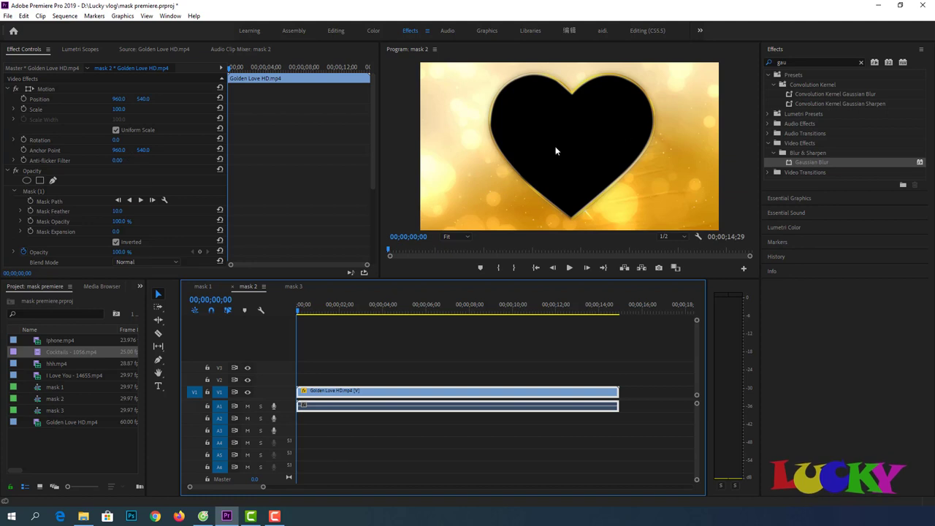
{"action": "left_click", "coordinate": [118, 212]}
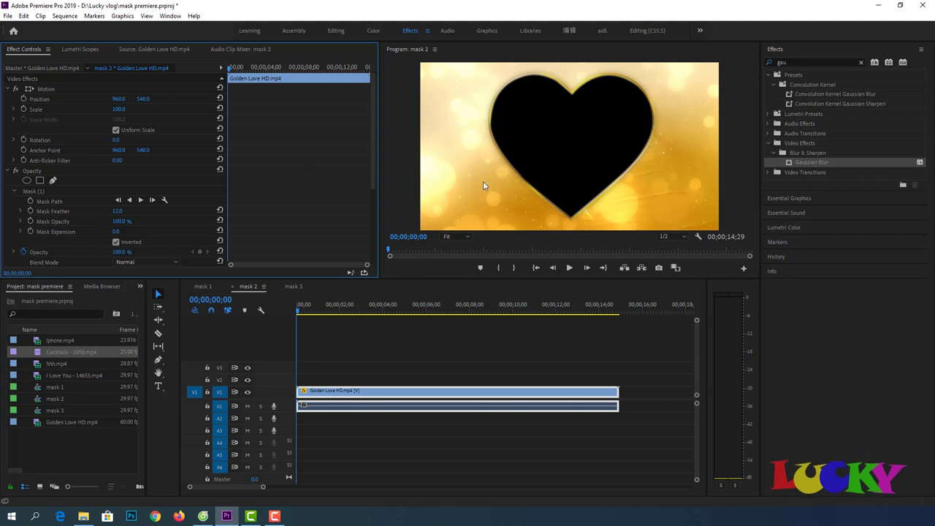
Set the heart mask's feather to 18, test opacity and expansion, and reset Mask Expansion to 0.
{"action": "mouse_move", "coordinate": [119, 210]}
{"action": "left_mouse_down"}
{"action": "mouse_move", "coordinate": [73, 210]}
{"action": "mouse_move", "coordinate": [217, 211]}
{"action": "left_mouse_up"}
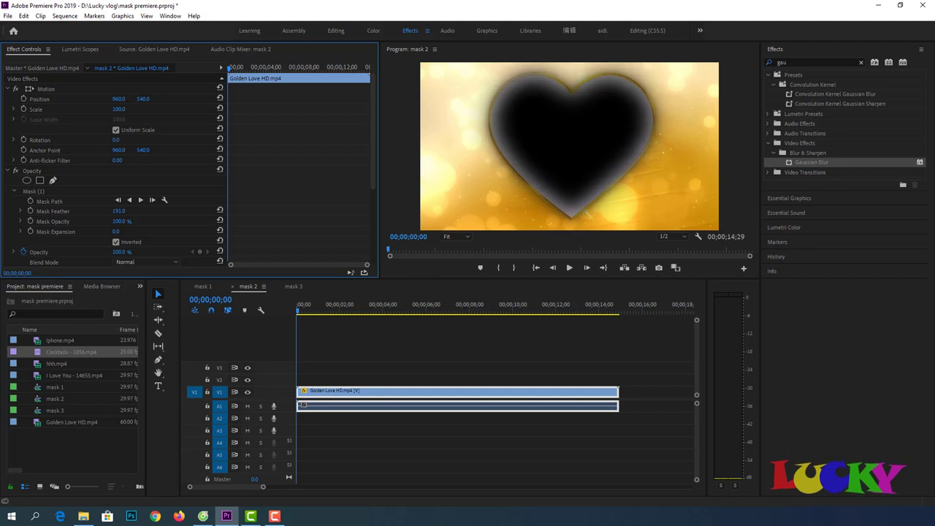
{"action": "left_click_drag", "start_coordinate": [118, 211], "coordinate": [6, 210]}
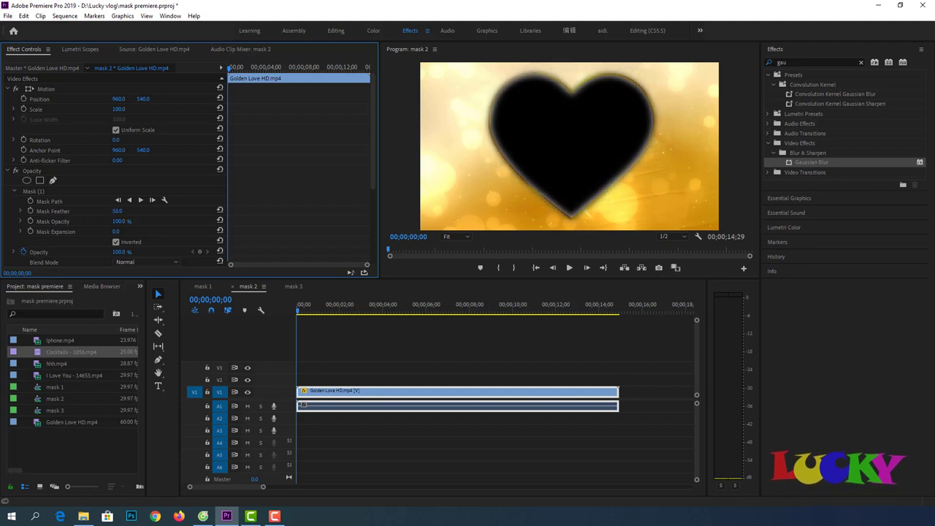
{"action": "left_click_drag", "start_coordinate": [117, 211], "coordinate": [101, 211]}
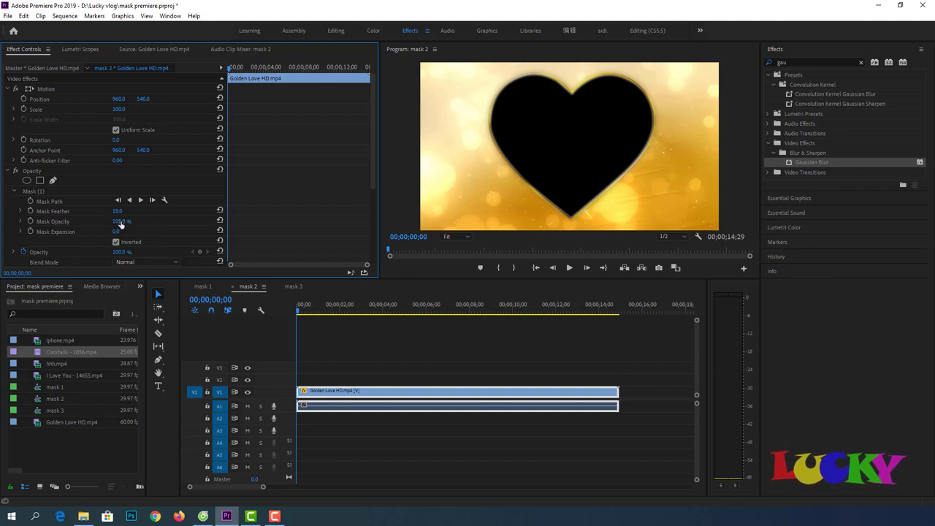
{"action": "mouse_move", "coordinate": [119, 220]}
{"action": "left_mouse_down"}
{"action": "mouse_move", "coordinate": [110, 221]}
{"action": "mouse_move", "coordinate": [131, 221]}
{"action": "left_mouse_up"}
{"action": "mouse_move", "coordinate": [116, 231]}
{"action": "left_mouse_down"}
{"action": "mouse_move", "coordinate": [167, 232]}
{"action": "mouse_move", "coordinate": [79, 232]}
{"action": "left_mouse_up"}
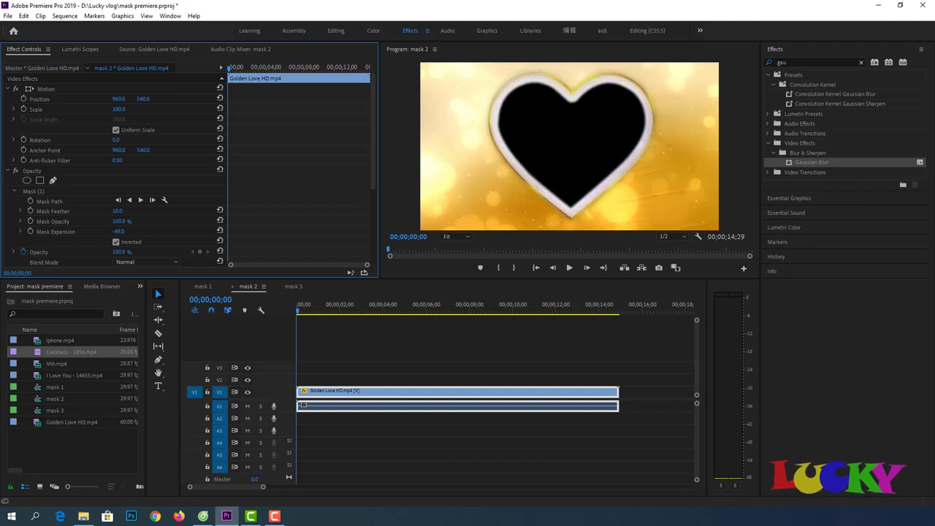
{"action": "left_click", "coordinate": [220, 231]}
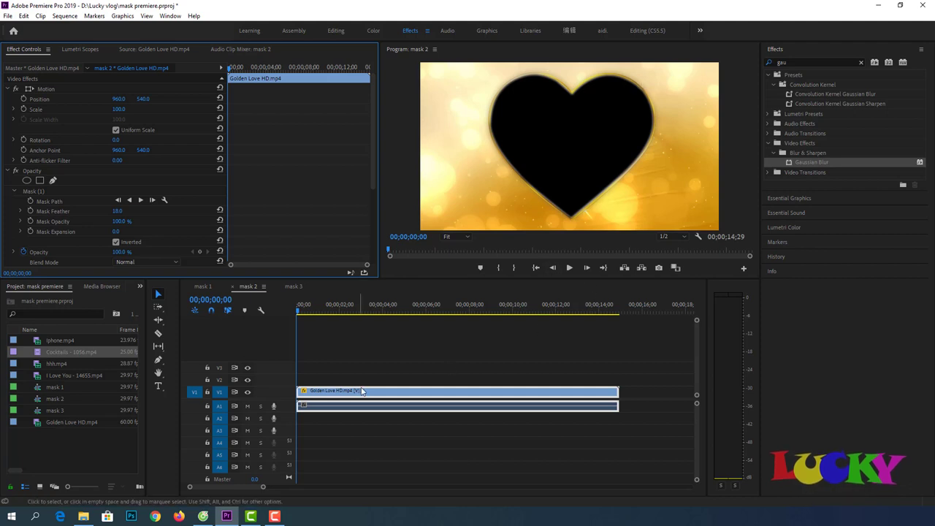
Move Golden Love HD up to V2 and place I Love You - 14655.mp4 on V1 beneath it.
{"action": "left_click_drag", "start_coordinate": [382, 392], "coordinate": [382, 379]}
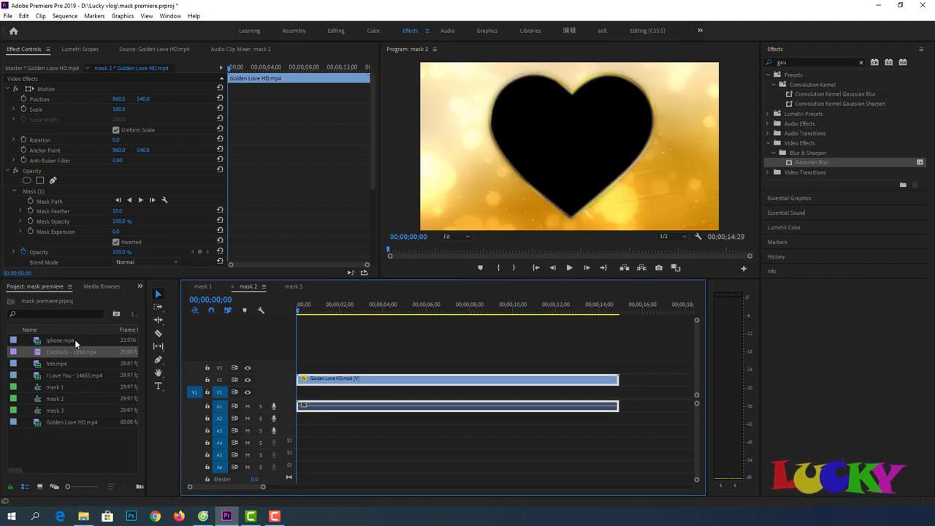
{"action": "left_click_drag", "start_coordinate": [72, 375], "coordinate": [321, 403]}
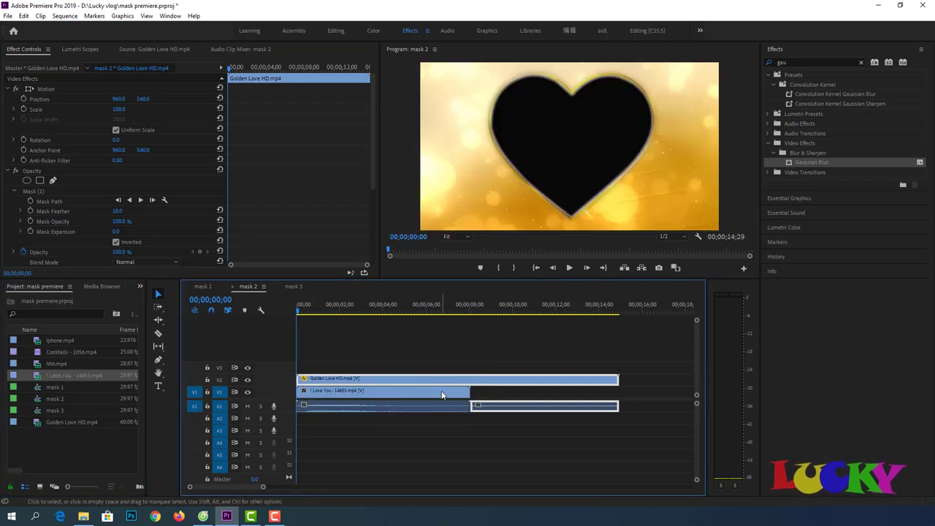
{"action": "left_click", "coordinate": [442, 395]}
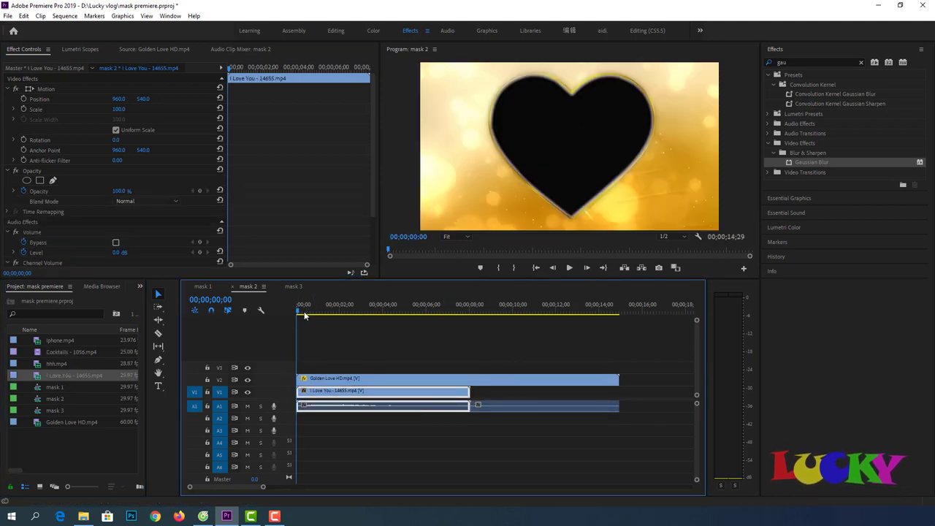
Nudge the I Love You clip upward to position 966.3, 480.5 via Motion in the Program monitor.
{"action": "left_click", "coordinate": [315, 314]}
{"action": "left_click_drag", "start_coordinate": [316, 314], "coordinate": [328, 317]}
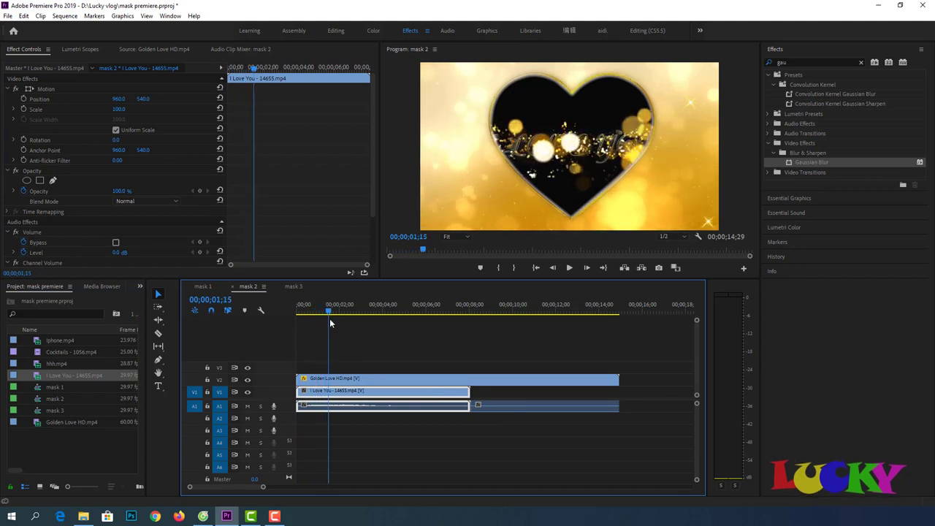
{"action": "left_click", "coordinate": [40, 89]}
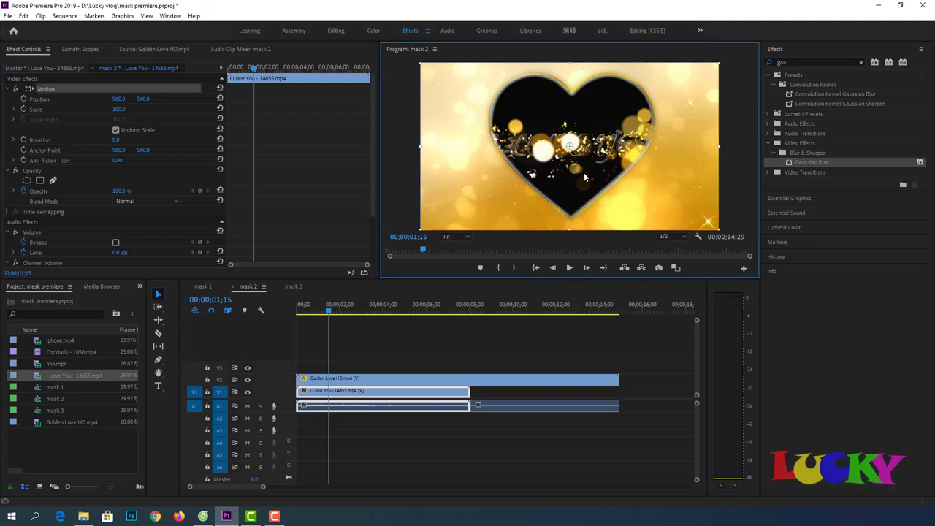
{"action": "left_click_drag", "start_coordinate": [583, 175], "coordinate": [586, 160]}
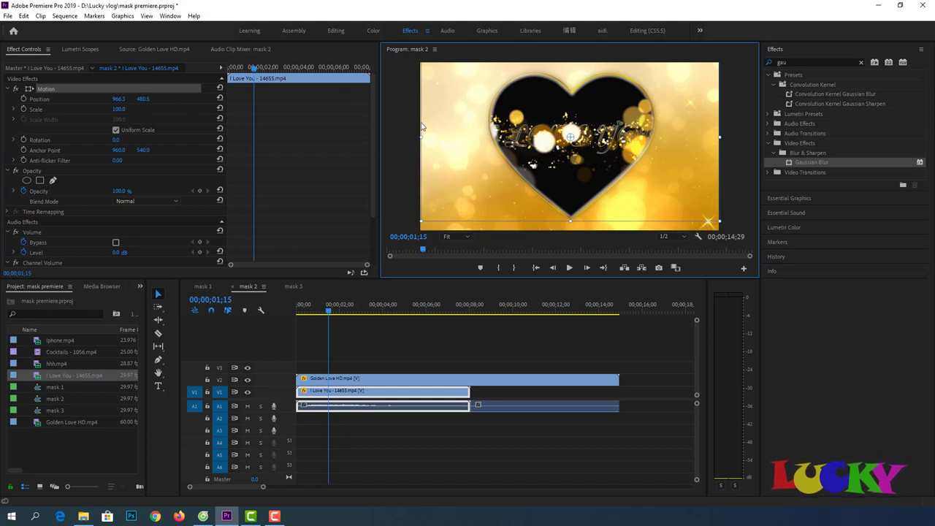
{"action": "left_click", "coordinate": [458, 251]}
At 25% monitor zoom, scale I Love You to 85.2 and recentre it at 966.3, 540.5.
{"action": "left_click", "coordinate": [468, 237]}
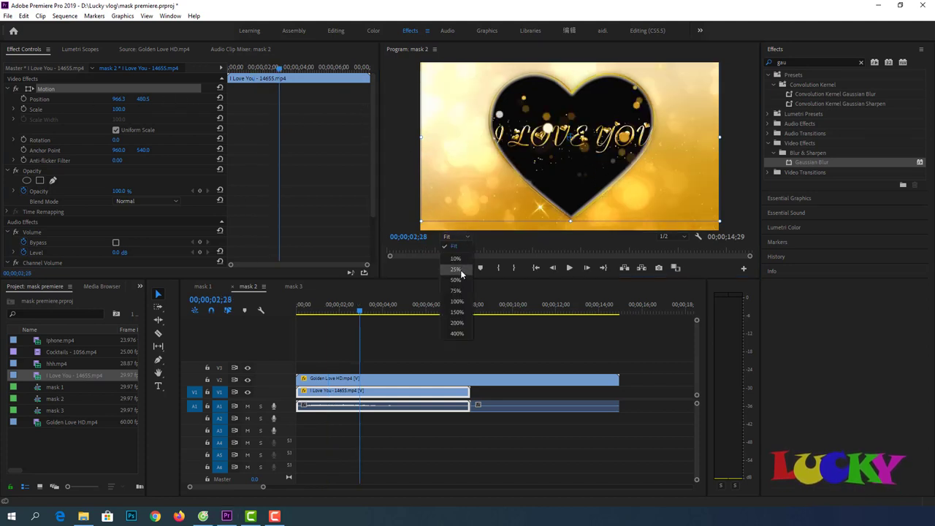
{"action": "left_click", "coordinate": [456, 269]}
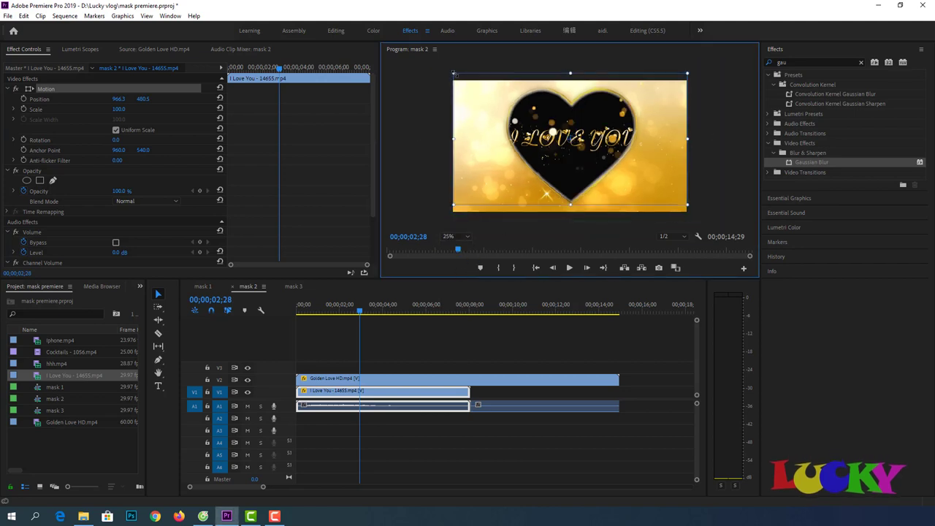
{"action": "left_click_drag", "start_coordinate": [455, 74], "coordinate": [472, 83]}
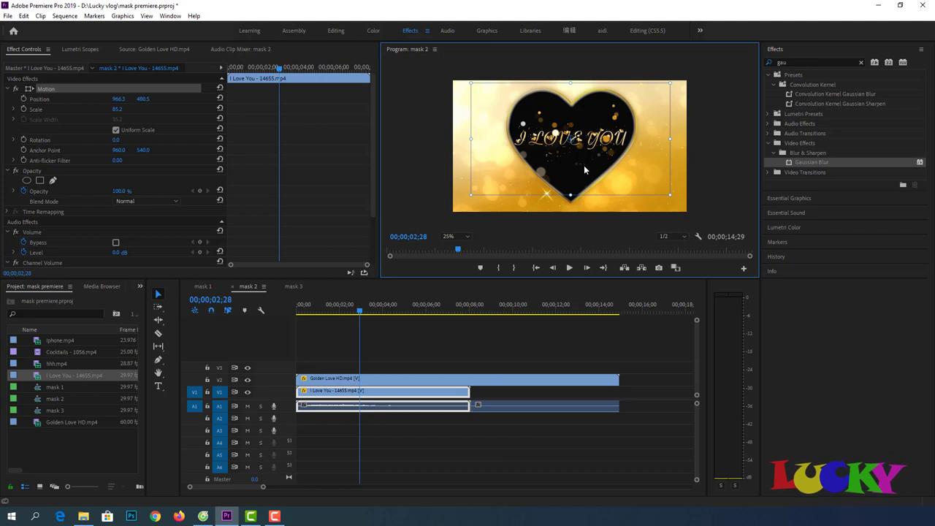
{"action": "left_click_drag", "start_coordinate": [584, 165], "coordinate": [584, 173]}
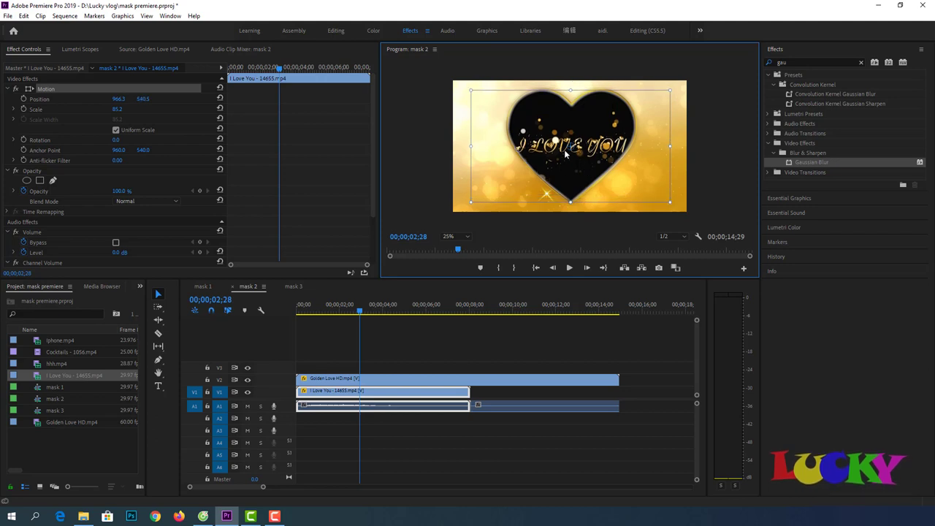
{"action": "left_click", "coordinate": [432, 335]}
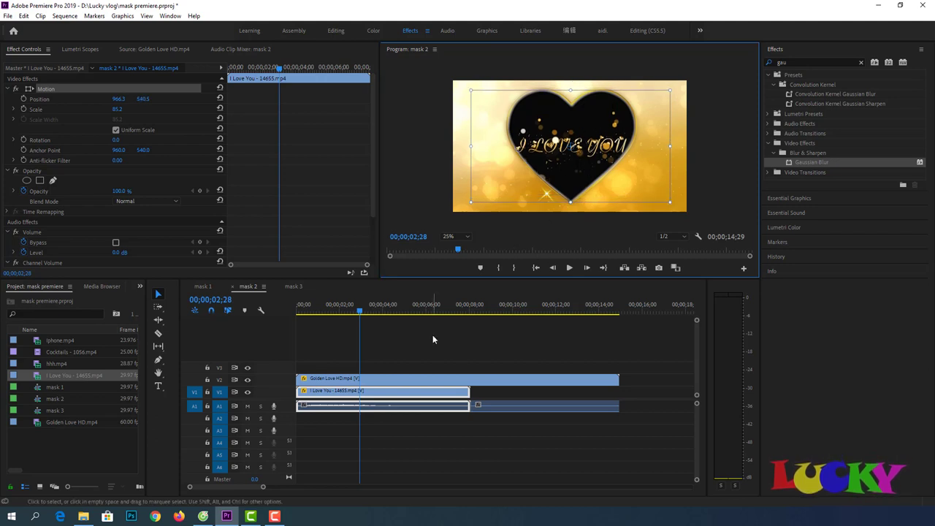
{"action": "key", "text": "Home"}
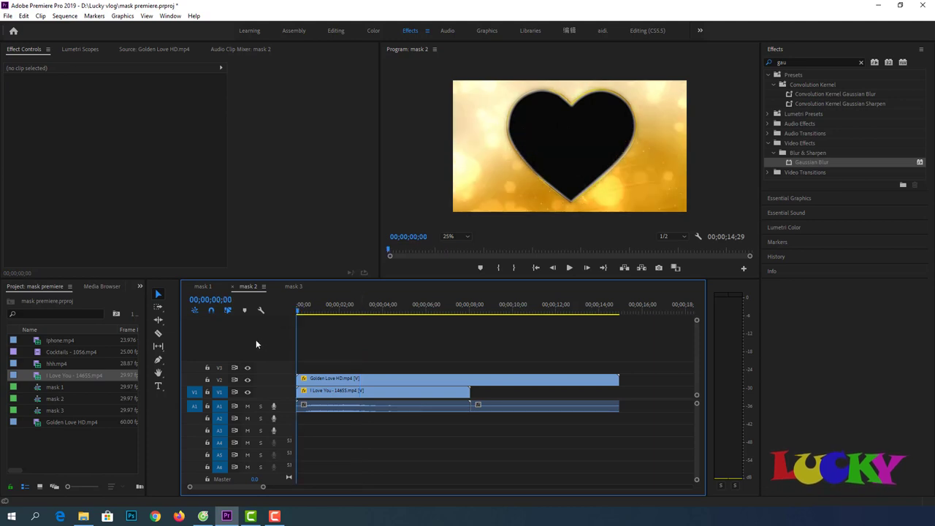
Play back the finished heart composition in the Program monitor, then stop it.
{"action": "left_click", "coordinate": [570, 268]}
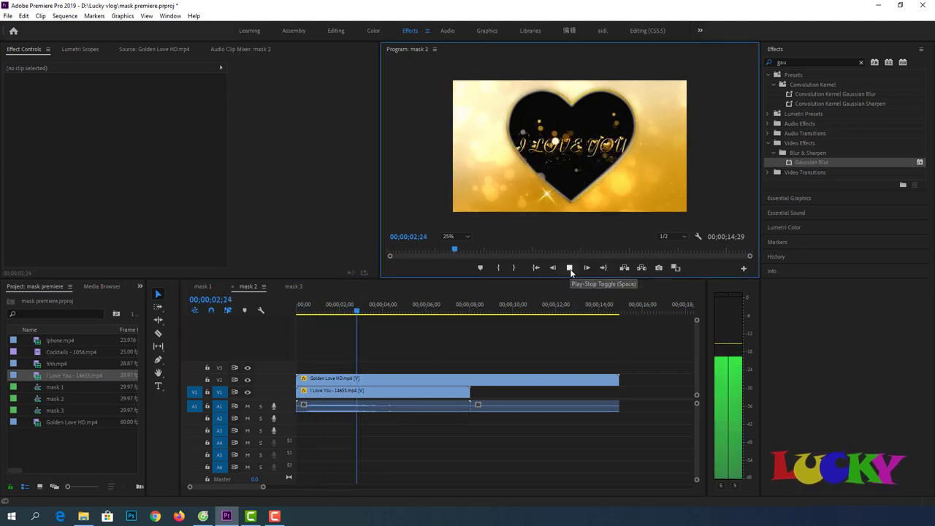
{"action": "left_click", "coordinate": [570, 268]}
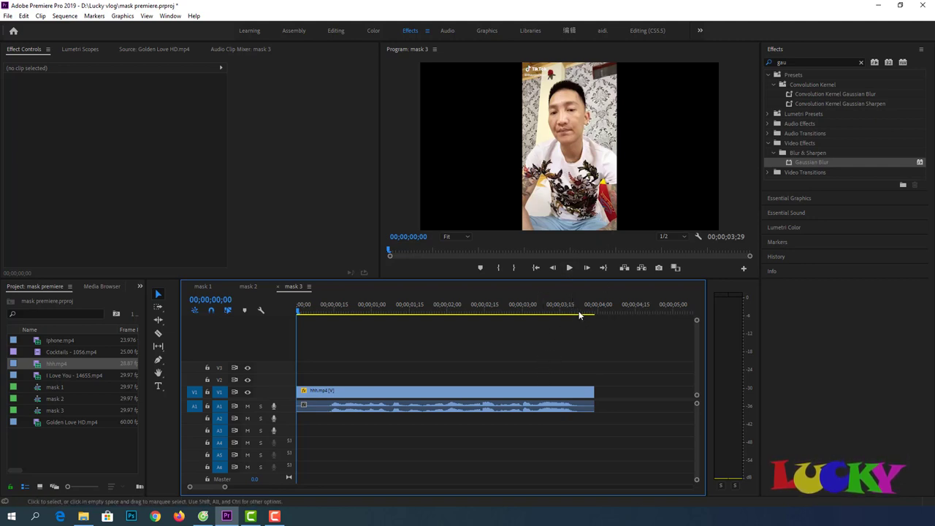
Preview hhh.mp4, return to the sequence start, and unlink the clip's audio from its video.
{"action": "left_click", "coordinate": [569, 268]}
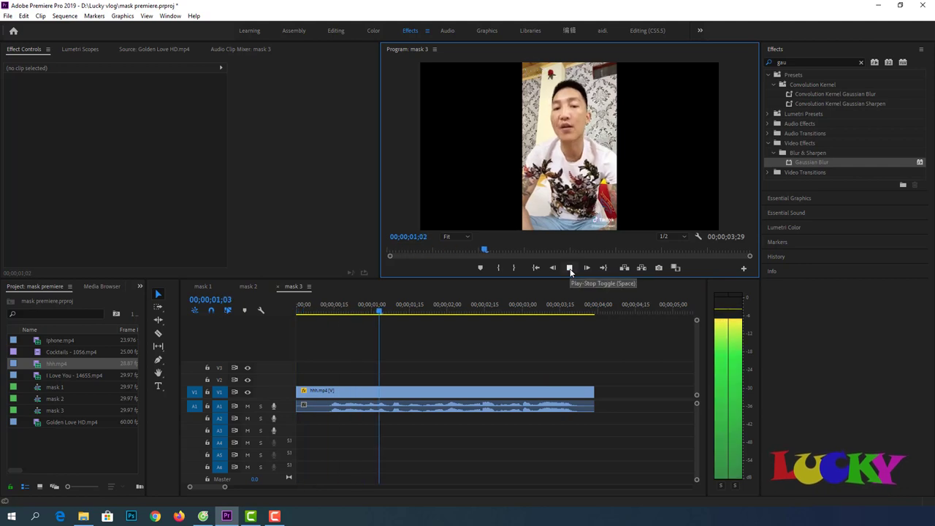
{"action": "left_click", "coordinate": [570, 268]}
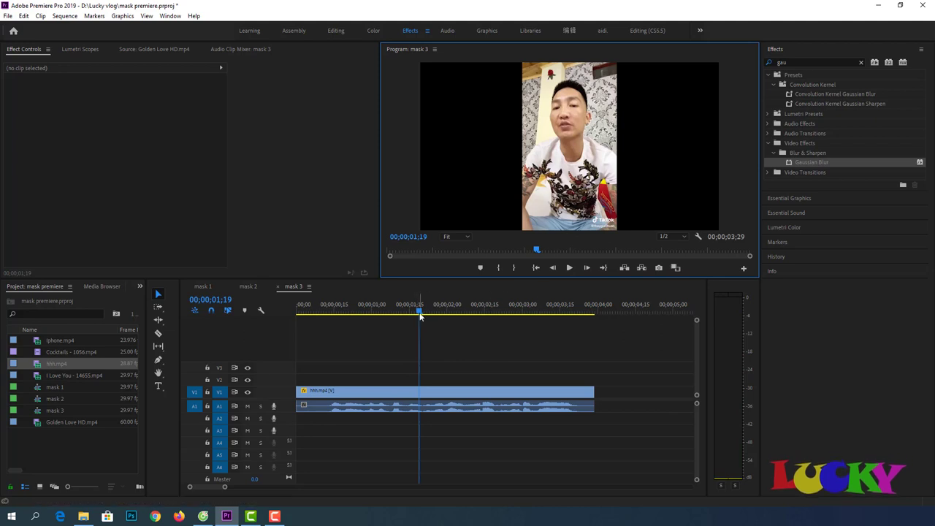
{"action": "left_click_drag", "start_coordinate": [420, 315], "coordinate": [414, 314]}
{"action": "key", "text": "Home"}
{"action": "left_click", "coordinate": [437, 395]}
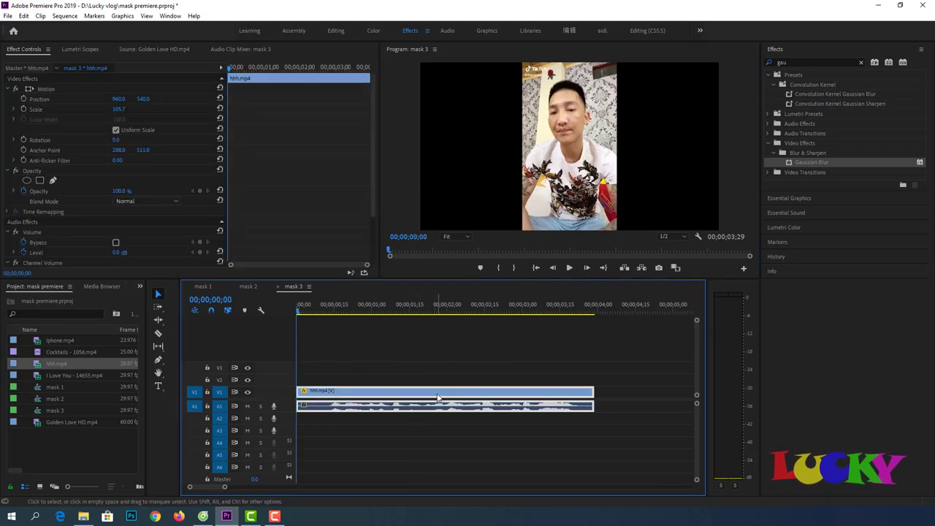
{"action": "right_click", "coordinate": [437, 396]}
{"action": "left_click", "coordinate": [462, 186]}
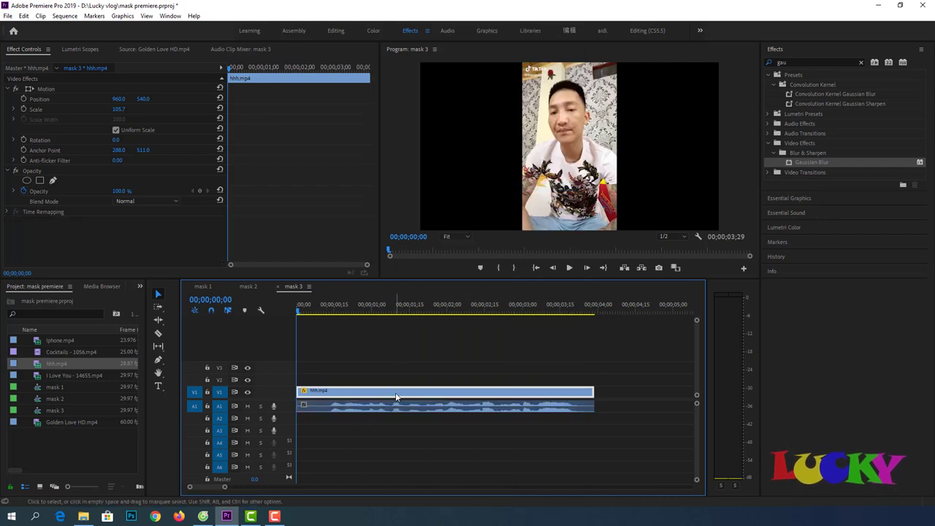
Alt-drag a copy of the hhh.mp4 video onto V2 and add a new pen mask under Opacity.
{"action": "key", "text": "alt"}
{"action": "left_click_drag", "start_coordinate": [398, 395], "coordinate": [401, 385]}
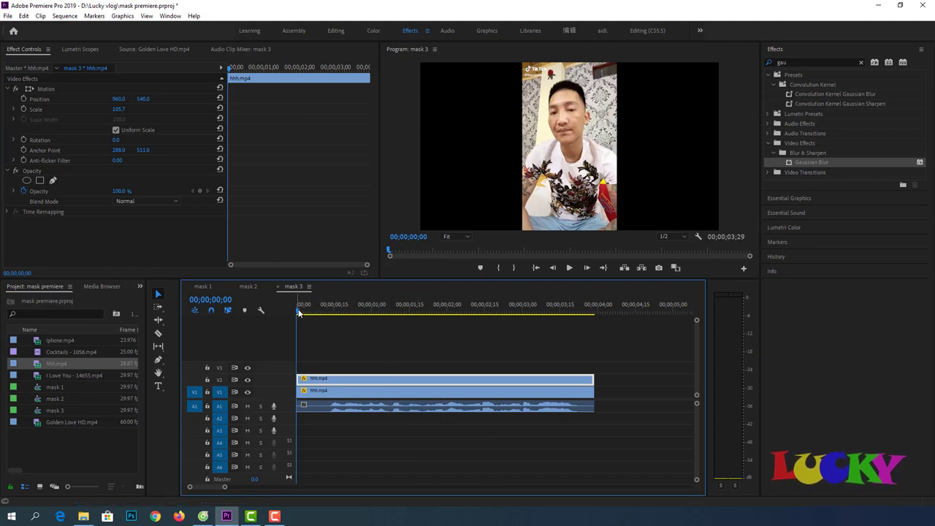
{"action": "left_click", "coordinate": [53, 181]}
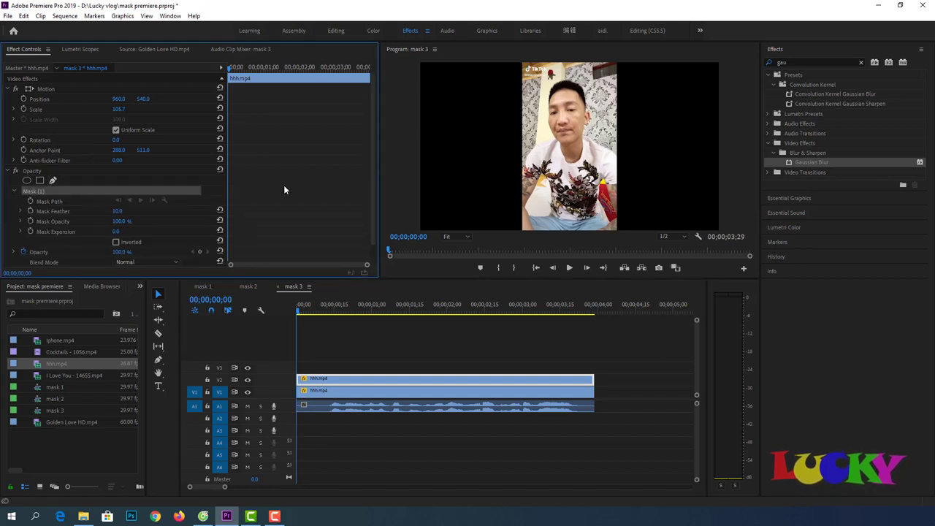
{"action": "left_click", "coordinate": [551, 244]}
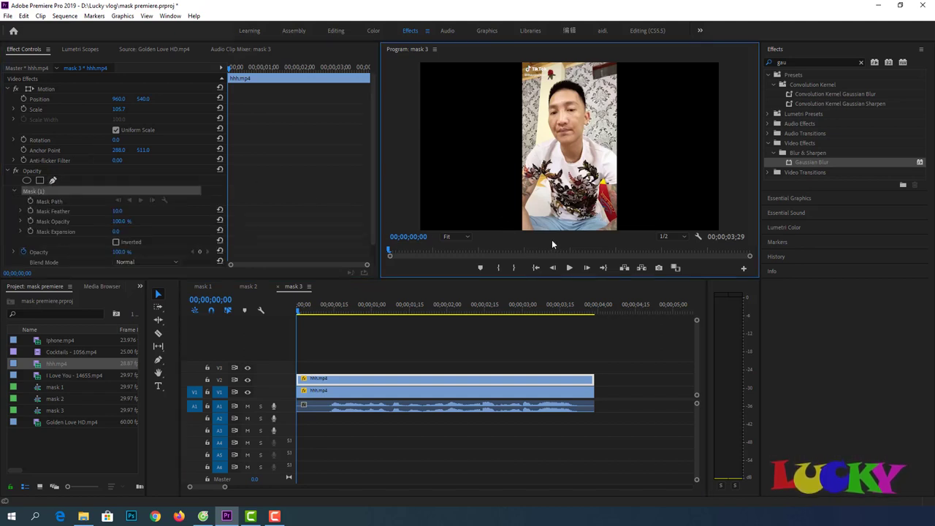
Maximize the Program monitor and magnify the preview to 100%.
{"action": "key", "text": "grave"}
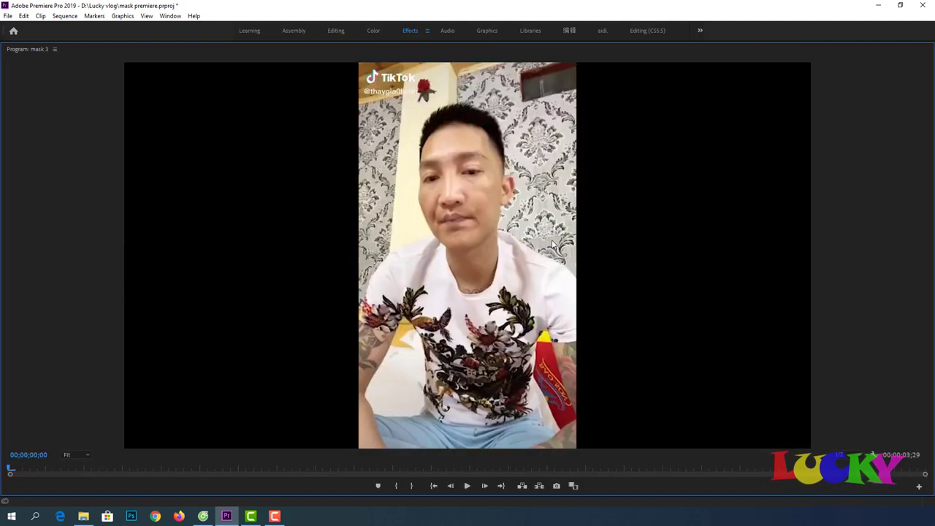
{"action": "left_click", "coordinate": [87, 456]}
{"action": "left_click", "coordinate": [86, 406]}
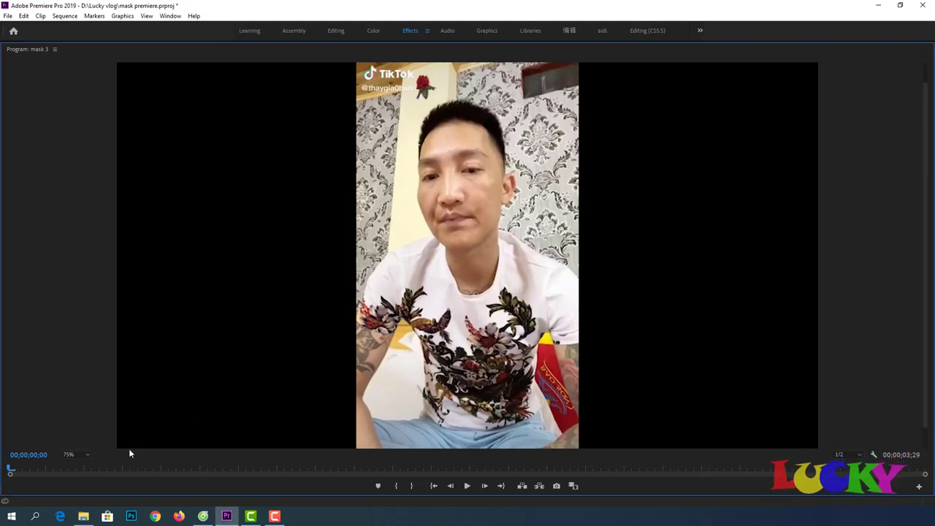
{"action": "left_click", "coordinate": [82, 455]}
{"action": "left_click", "coordinate": [85, 417]}
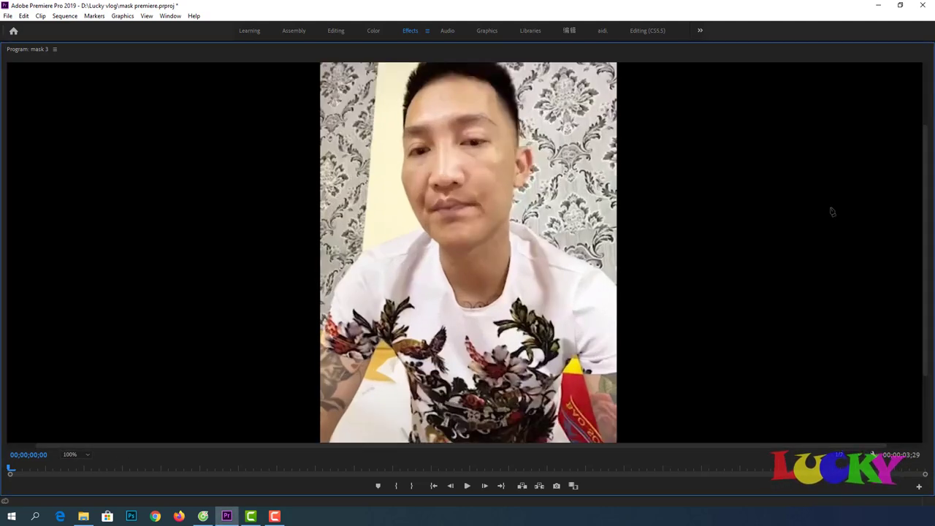
{"action": "left_click_drag", "start_coordinate": [927, 196], "coordinate": [927, 153]}
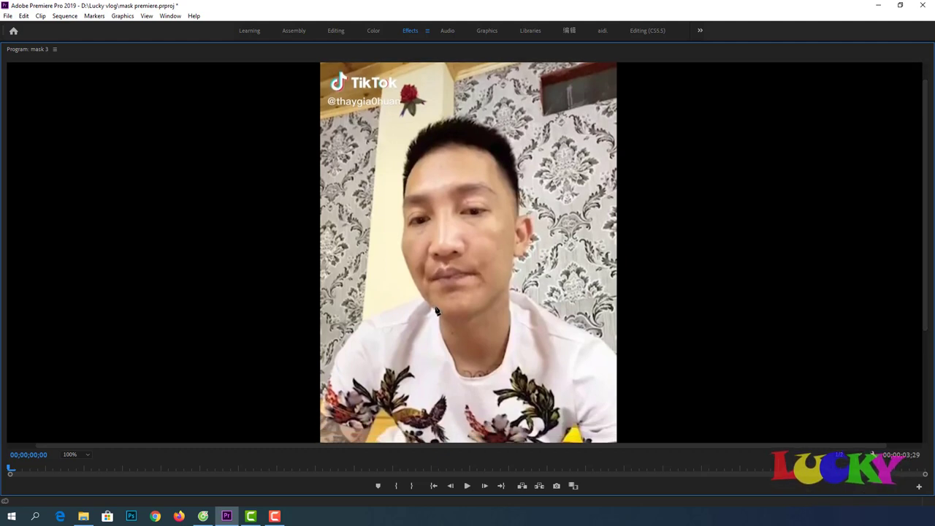
Start the head mask at the left jaw, placing points up the cheek, over the head and down the hair.
{"action": "mouse_move", "coordinate": [430, 308]}
{"action": "left_mouse_down"}
{"action": "mouse_move", "coordinate": [403, 252]}
{"action": "mouse_move", "coordinate": [406, 210]}
{"action": "left_mouse_up"}
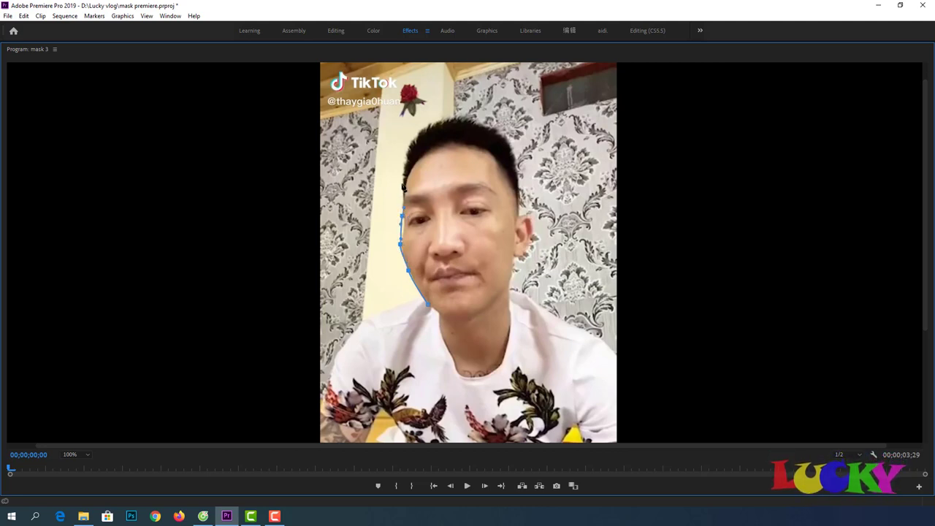
{"action": "left_click", "coordinate": [402, 181]}
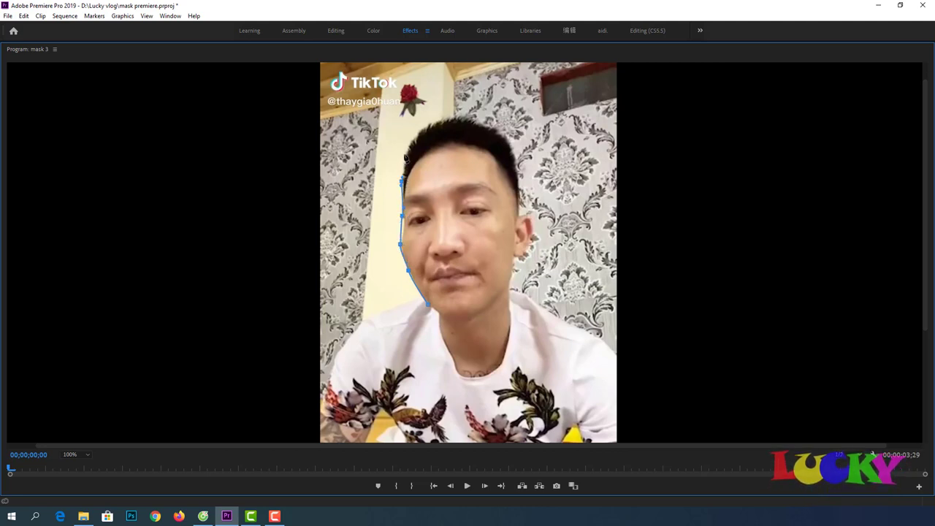
{"action": "left_click", "coordinate": [405, 155]}
{"action": "left_click", "coordinate": [424, 128]}
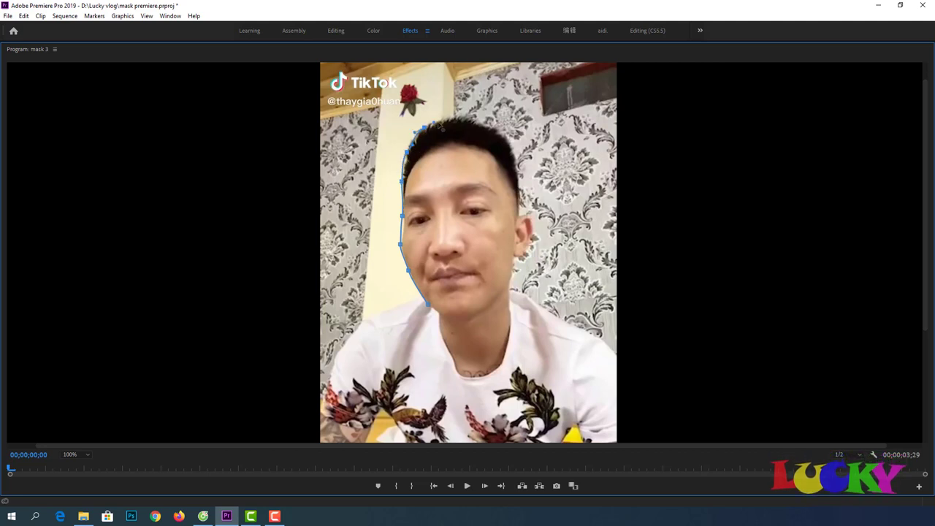
{"action": "left_click", "coordinate": [452, 118]}
{"action": "left_click", "coordinate": [476, 122]}
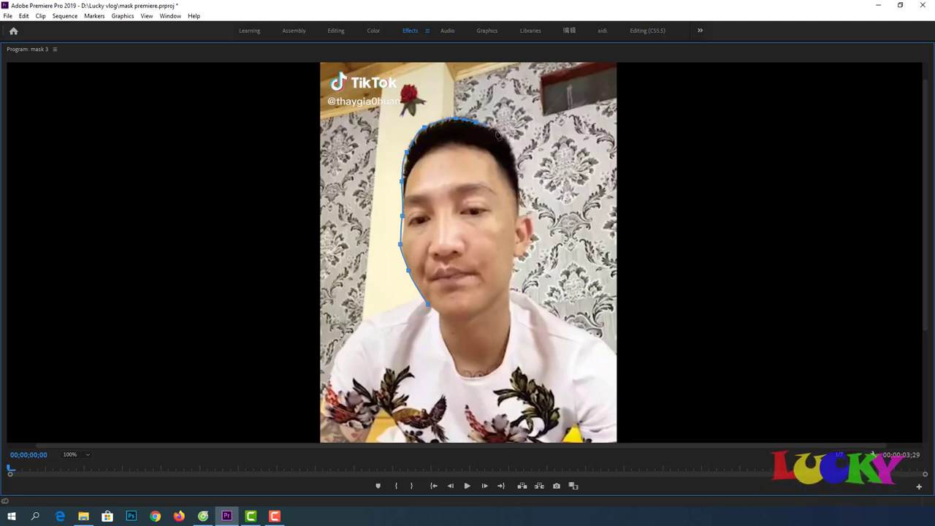
{"action": "left_click", "coordinate": [501, 133]}
{"action": "left_click", "coordinate": [513, 148]}
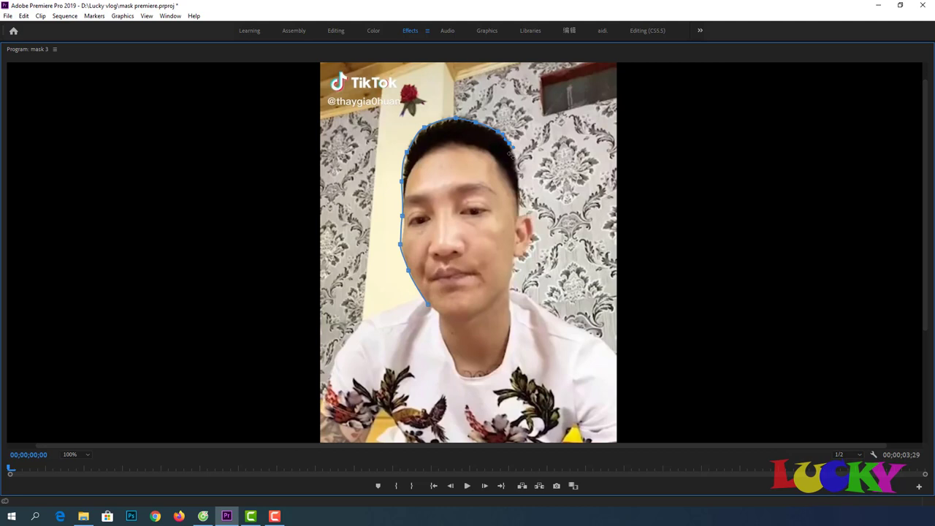
{"action": "left_click", "coordinate": [516, 170]}
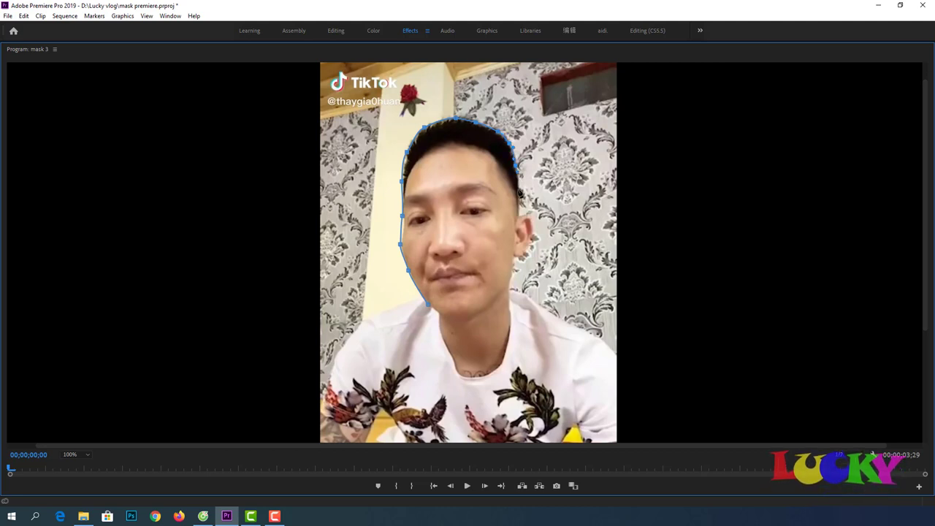
{"action": "left_click", "coordinate": [519, 195]}
Continue points around the right ear and cheek to the chin, close the mask, and set zoom to Fit.
{"action": "left_click", "coordinate": [521, 216]}
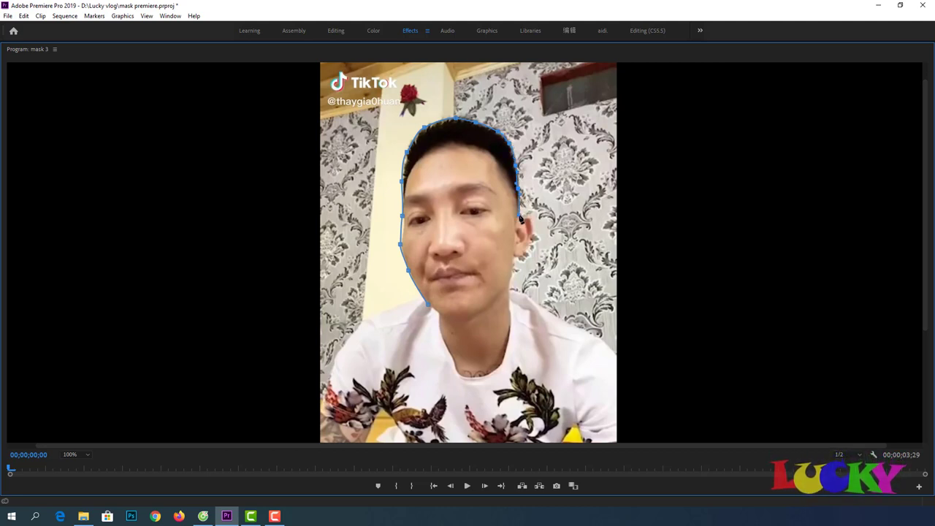
{"action": "left_click", "coordinate": [532, 217]}
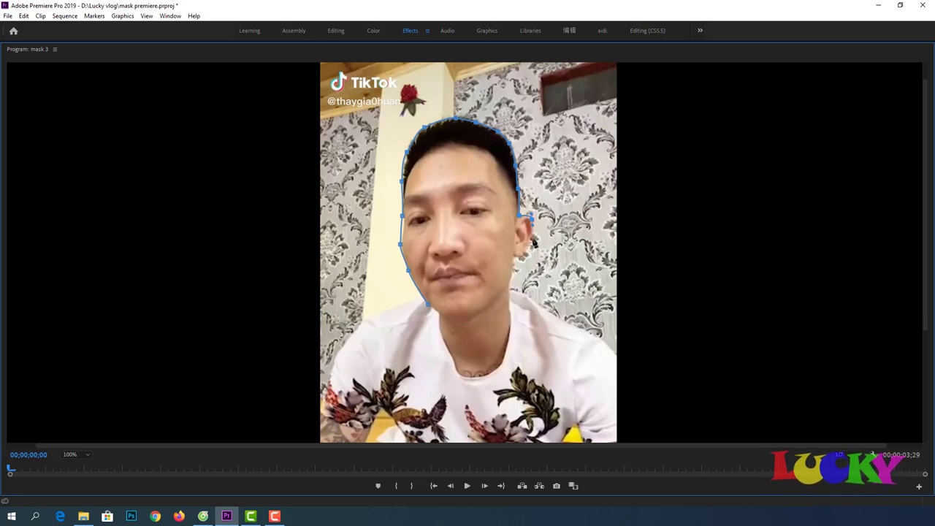
{"action": "left_click", "coordinate": [533, 242]}
{"action": "left_click", "coordinate": [526, 253]}
{"action": "left_click", "coordinate": [509, 290]}
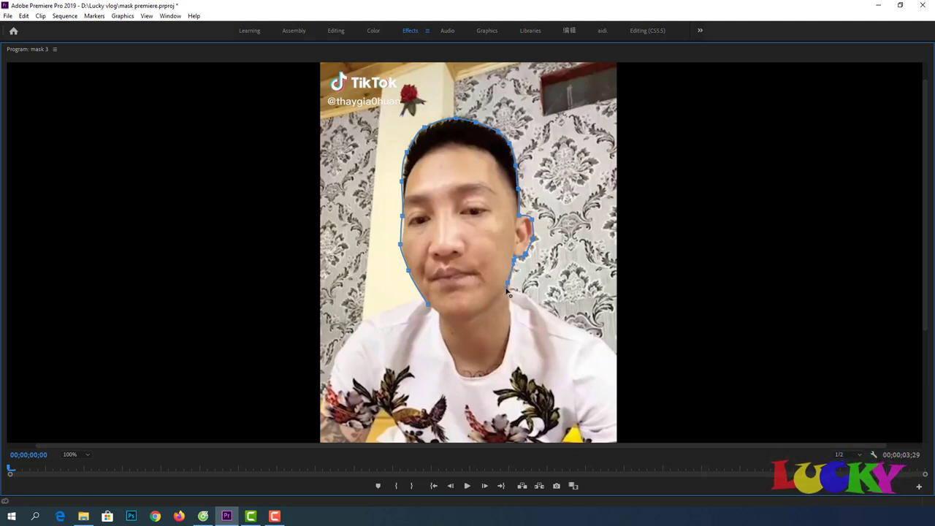
{"action": "left_click", "coordinate": [491, 307]}
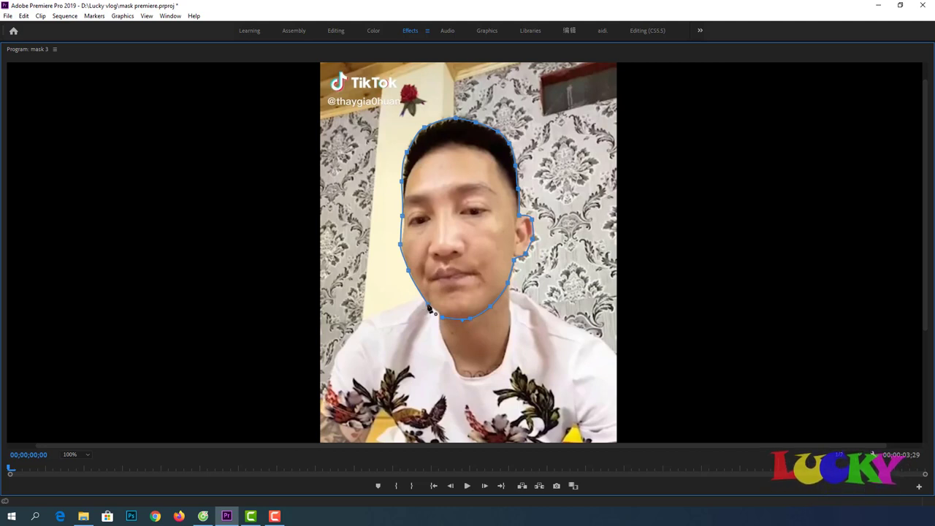
{"action": "left_click", "coordinate": [430, 308]}
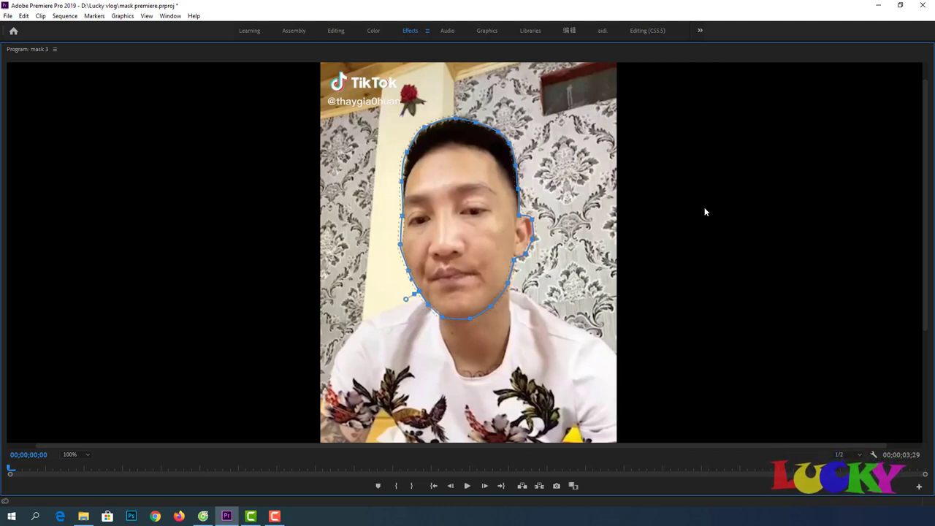
{"action": "left_click", "coordinate": [81, 455]}
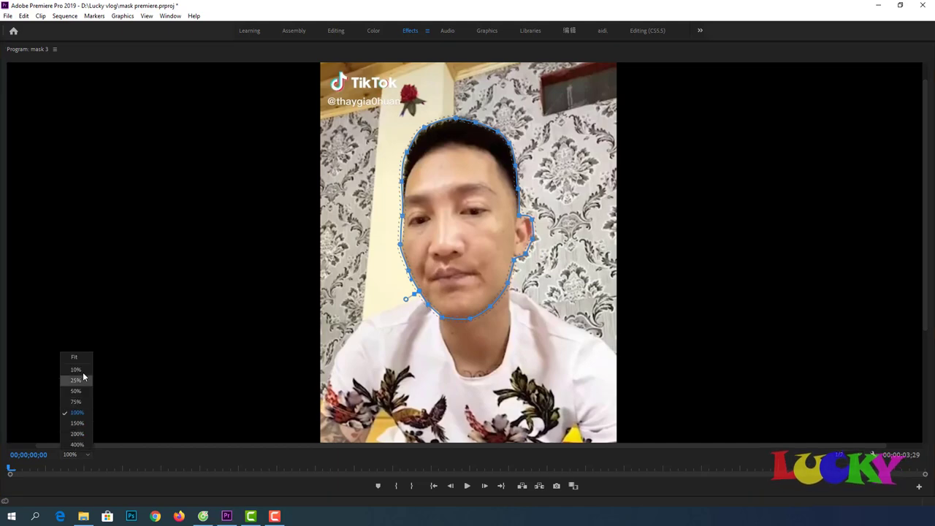
{"action": "left_click", "coordinate": [76, 358]}
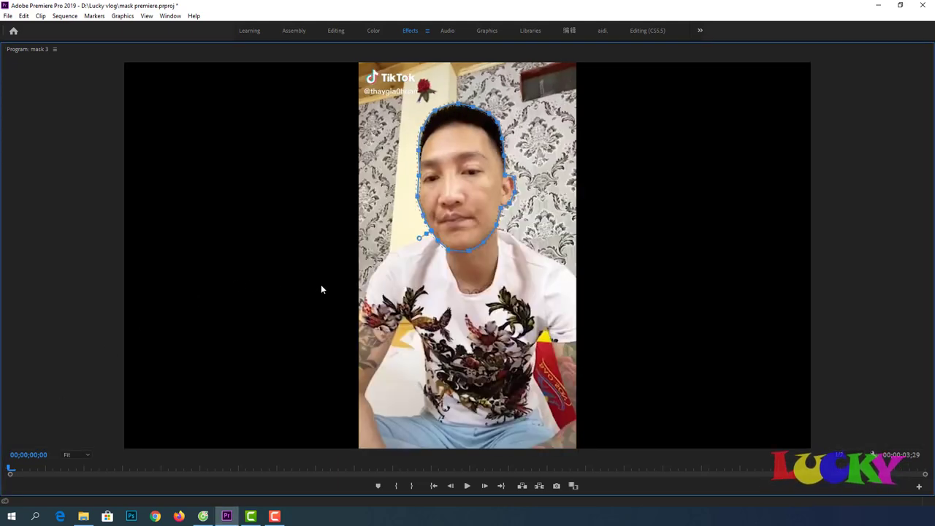
Restore the editing layout and toggle V1 visibility off and on to check the masked head.
{"action": "key", "text": "grave"}
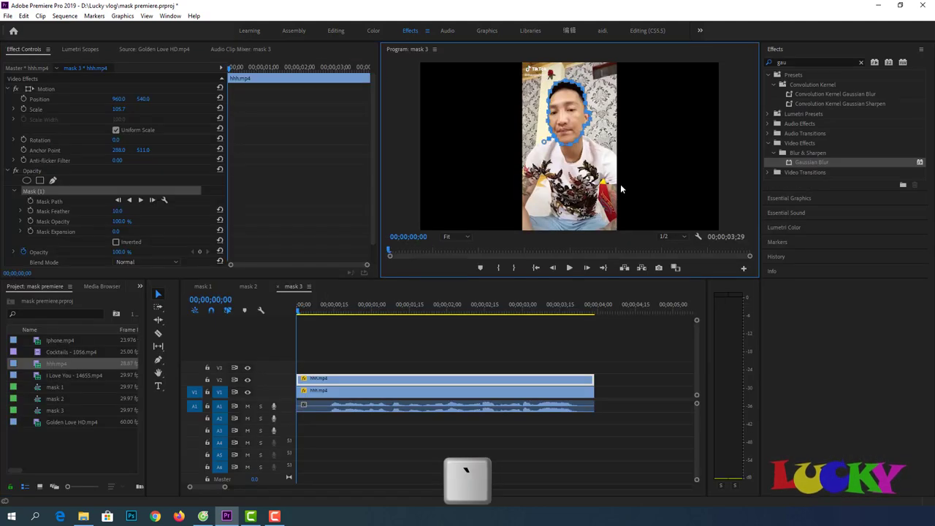
{"action": "left_click", "coordinate": [247, 392]}
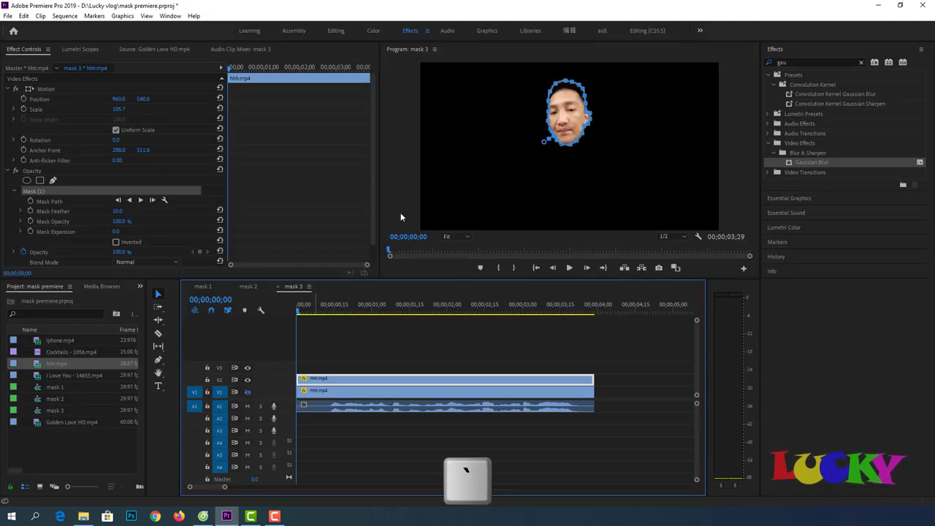
{"action": "left_click", "coordinate": [247, 392]}
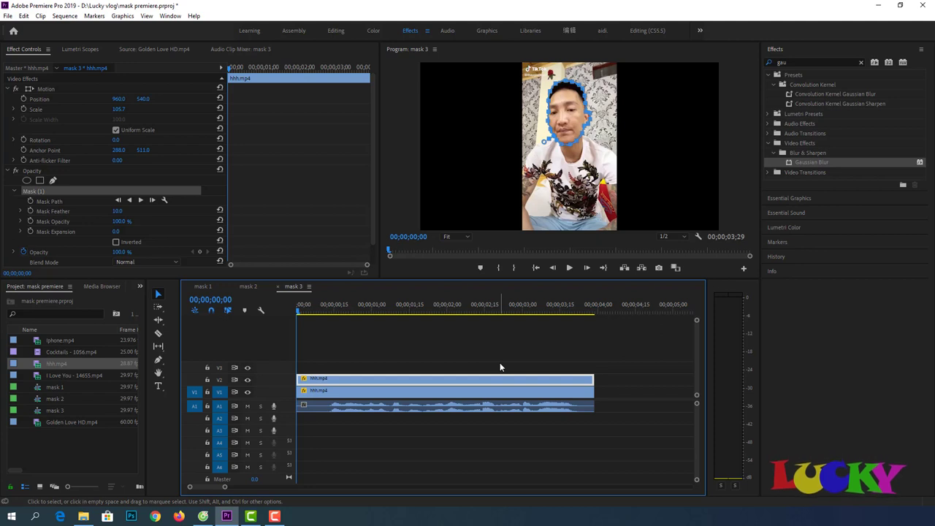
Play to find the first beat and add a sequence marker at 00;00;01;10.
{"action": "left_click", "coordinate": [570, 268]}
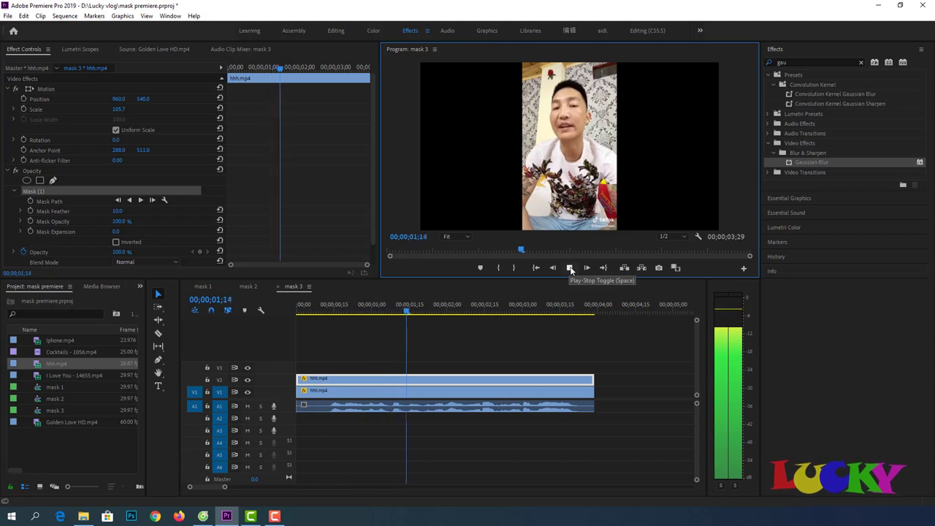
{"action": "left_click", "coordinate": [570, 268]}
{"action": "left_click_drag", "start_coordinate": [424, 310], "coordinate": [371, 310]}
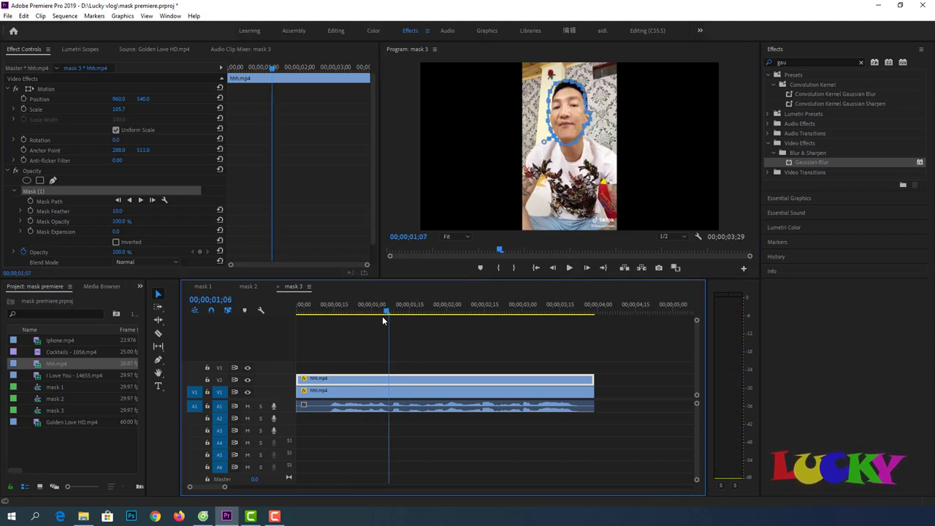
{"action": "left_click", "coordinate": [570, 268]}
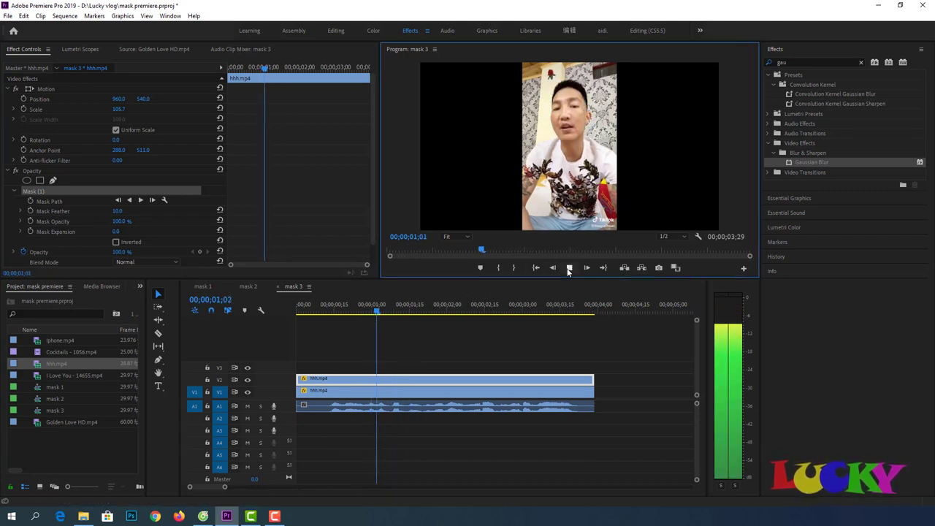
{"action": "left_click", "coordinate": [569, 267]}
{"action": "left_click_drag", "start_coordinate": [414, 312], "coordinate": [398, 312]}
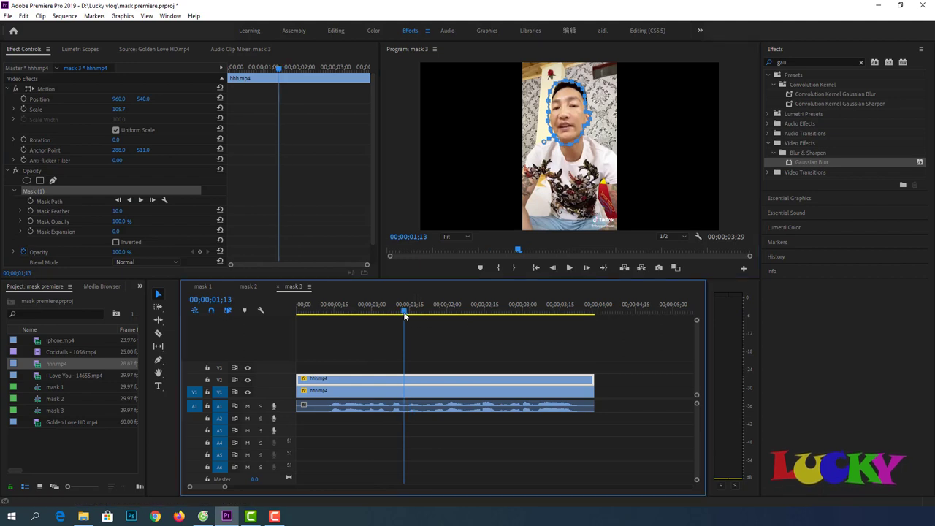
{"action": "left_click", "coordinate": [482, 268]}
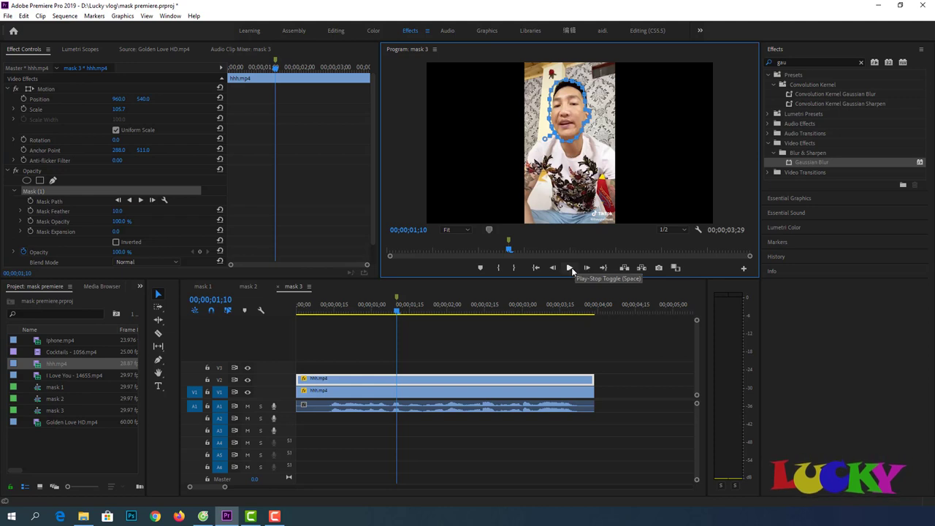
Add sequence markers at the next beats, 00;00;02;03 and 00;00;02;16.
{"action": "left_click", "coordinate": [571, 270]}
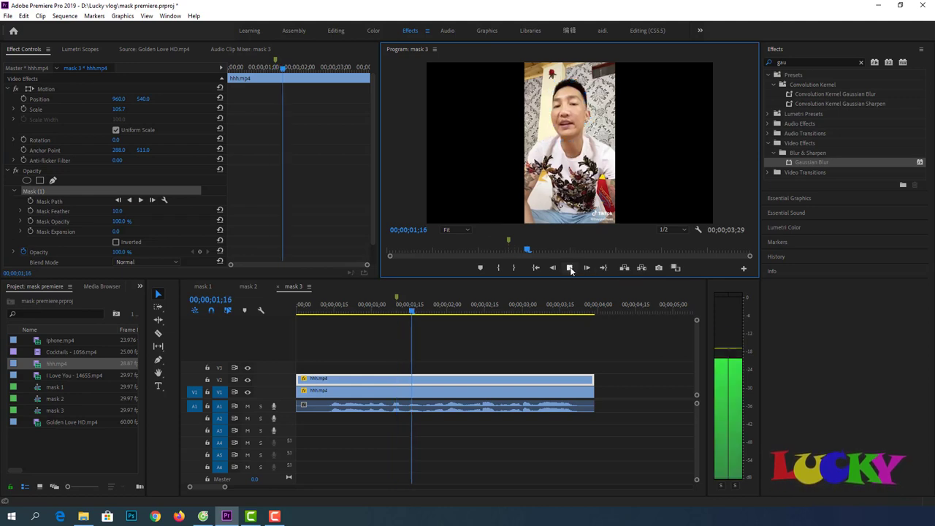
{"action": "left_click", "coordinate": [571, 270]}
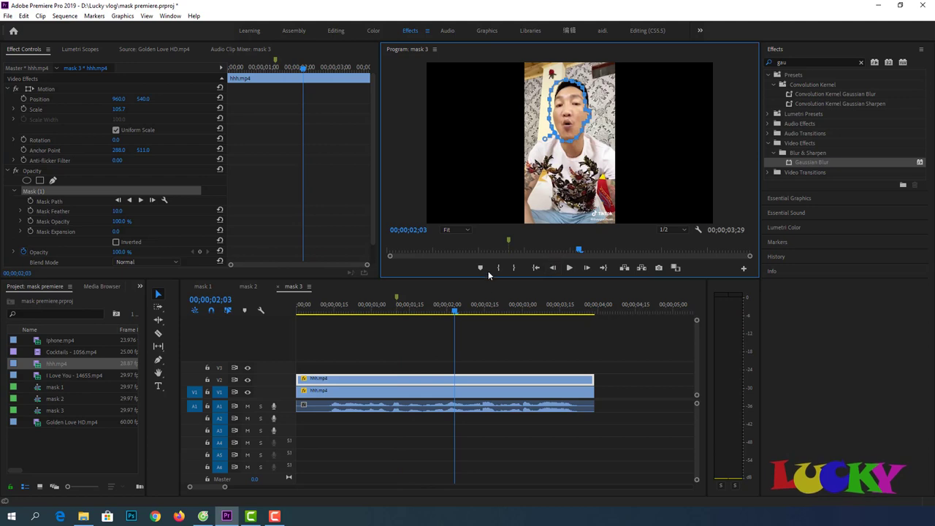
{"action": "left_click", "coordinate": [482, 269]}
{"action": "left_click", "coordinate": [569, 269]}
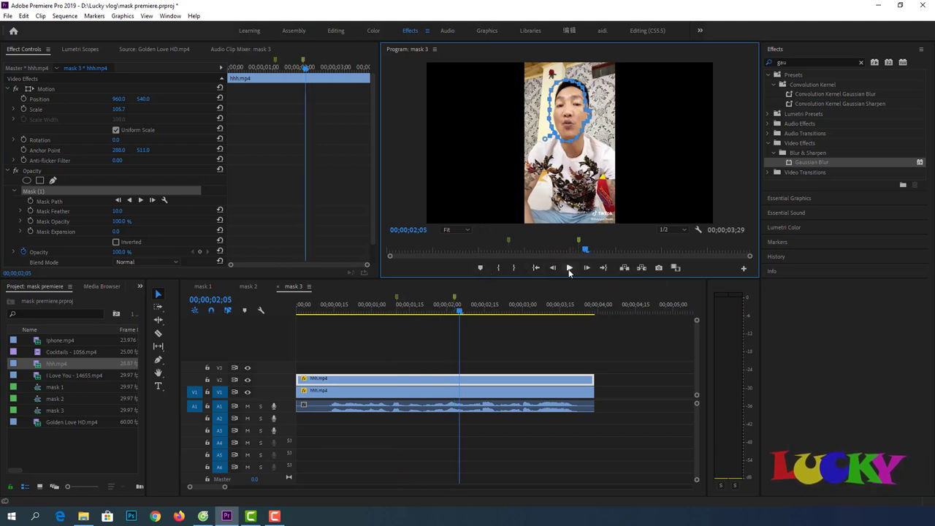
{"action": "left_click", "coordinate": [570, 268]}
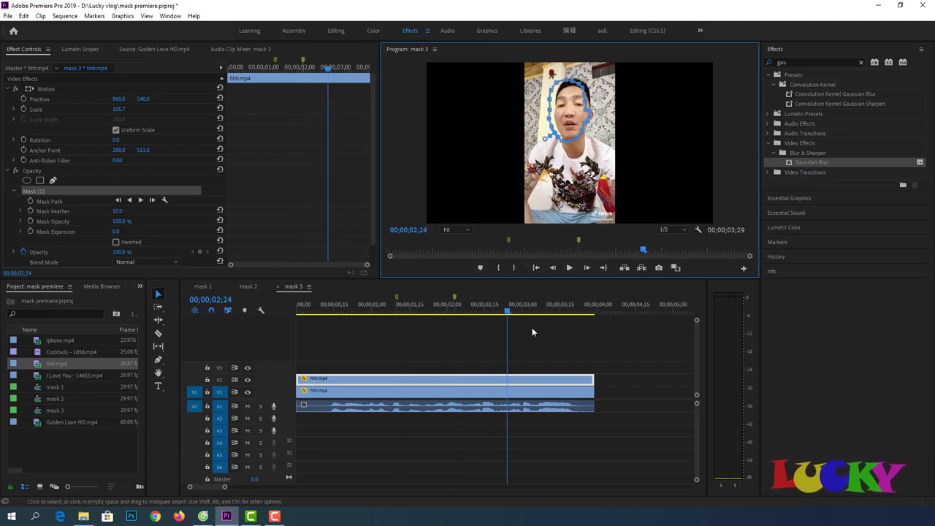
{"action": "left_click", "coordinate": [494, 313]}
{"action": "left_click_drag", "start_coordinate": [494, 313], "coordinate": [488, 311]}
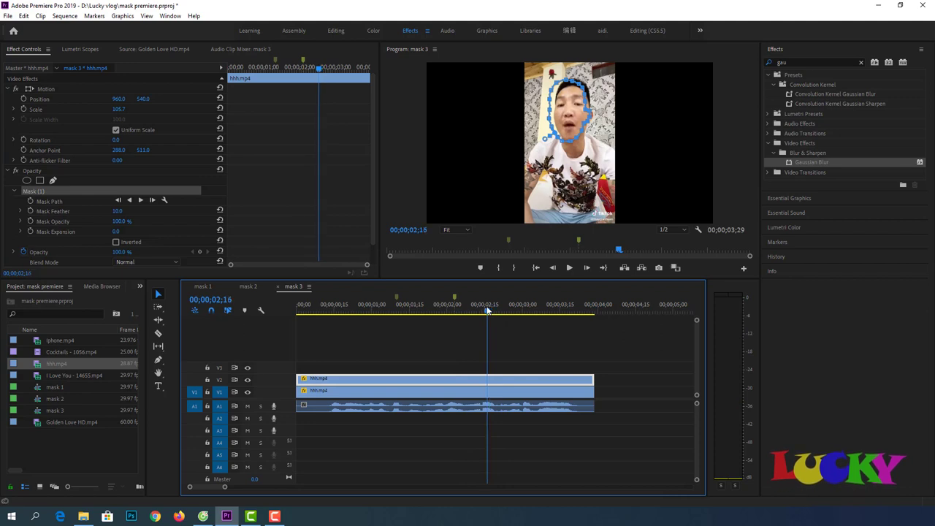
{"action": "left_click", "coordinate": [480, 267]}
Add a final marker at 00;00;03;11 and return the playhead to the sequence start.
{"action": "left_click", "coordinate": [569, 268]}
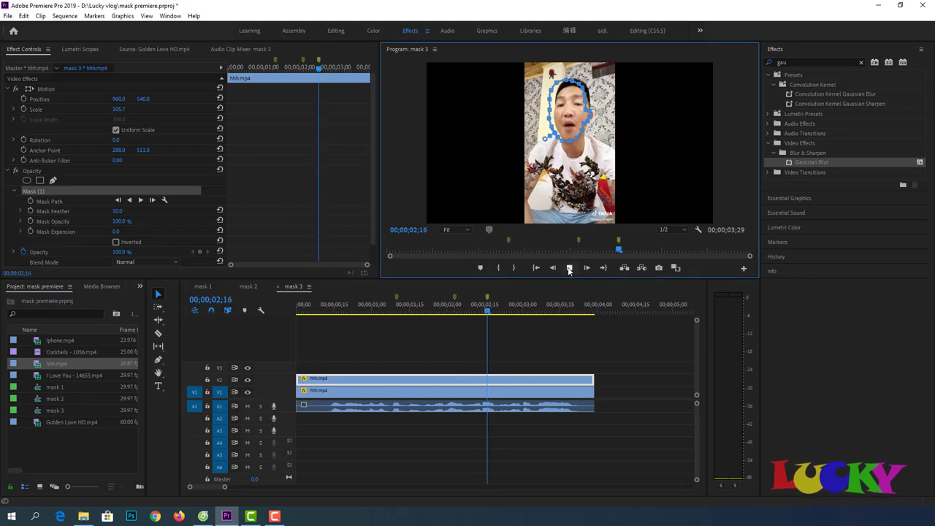
{"action": "left_click", "coordinate": [569, 268]}
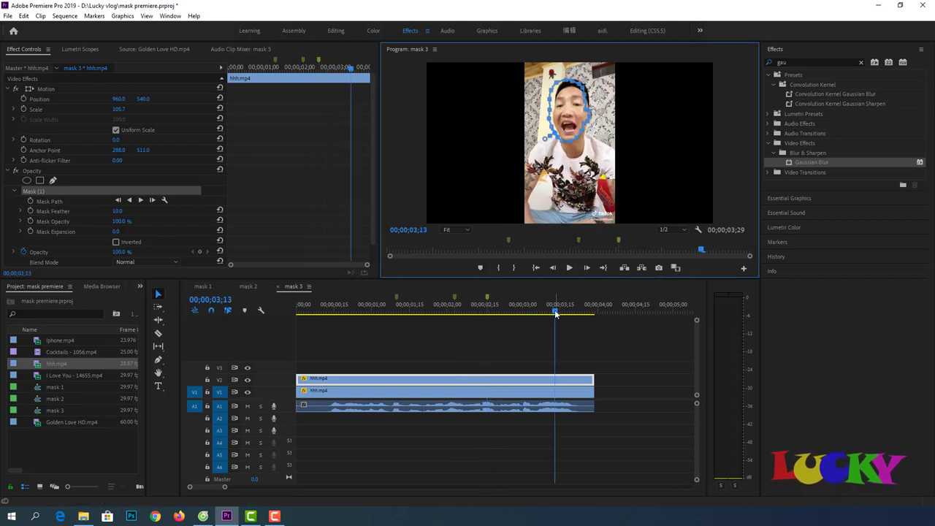
{"action": "left_click_drag", "start_coordinate": [554, 313], "coordinate": [551, 313]}
{"action": "left_click", "coordinate": [481, 269]}
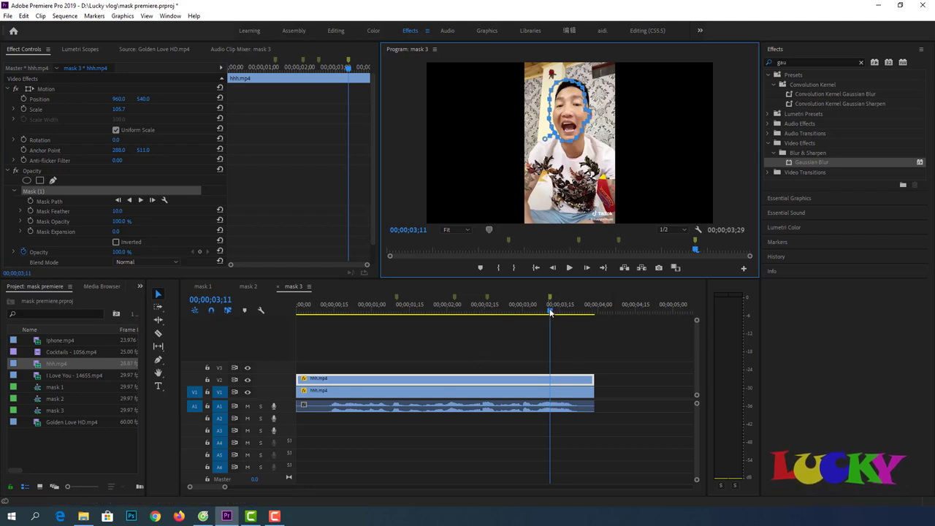
{"action": "left_click_drag", "start_coordinate": [551, 312], "coordinate": [298, 312]}
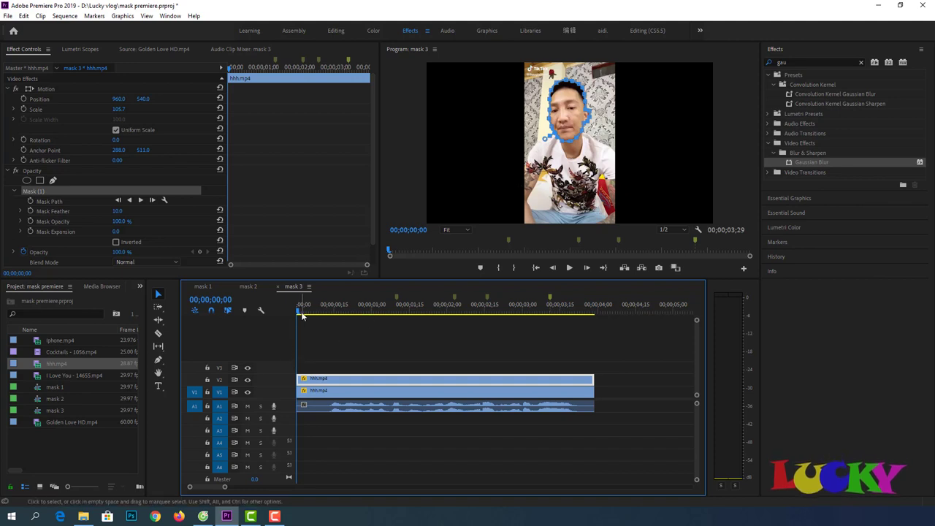
Set a Mask Path keyframe at 00;00;00;00, then move to the first marker at 00;00;01;10.
{"action": "left_click_drag", "start_coordinate": [298, 313], "coordinate": [286, 322]}
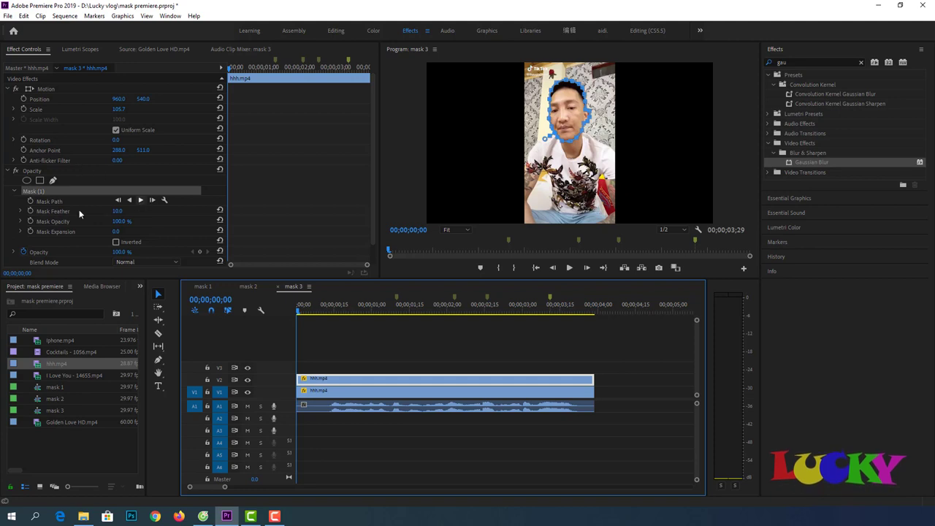
{"action": "left_click", "coordinate": [30, 201]}
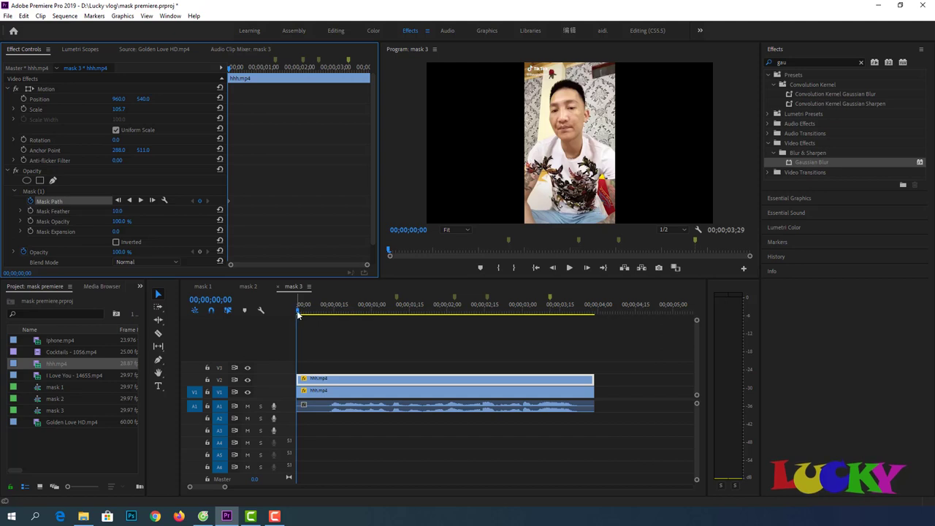
{"action": "left_click", "coordinate": [359, 313]}
{"action": "left_click_drag", "start_coordinate": [389, 312], "coordinate": [398, 313]}
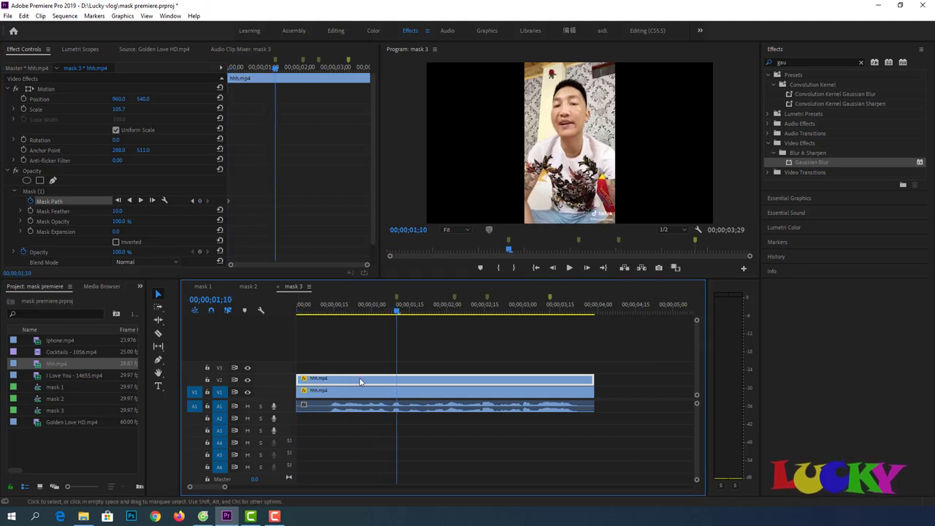
Zoom the Program monitor to 75% and shift the mask outline right onto the face.
{"action": "left_click", "coordinate": [58, 190]}
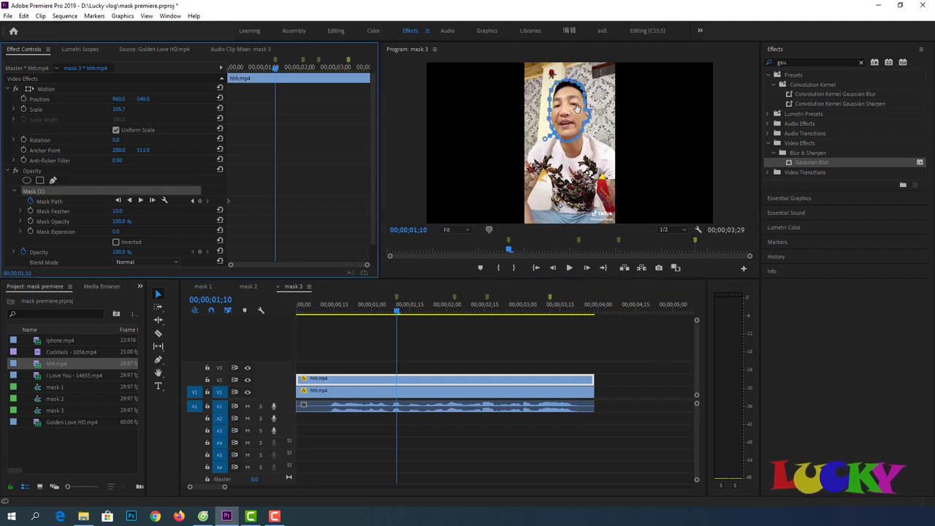
{"action": "left_click", "coordinate": [450, 229]}
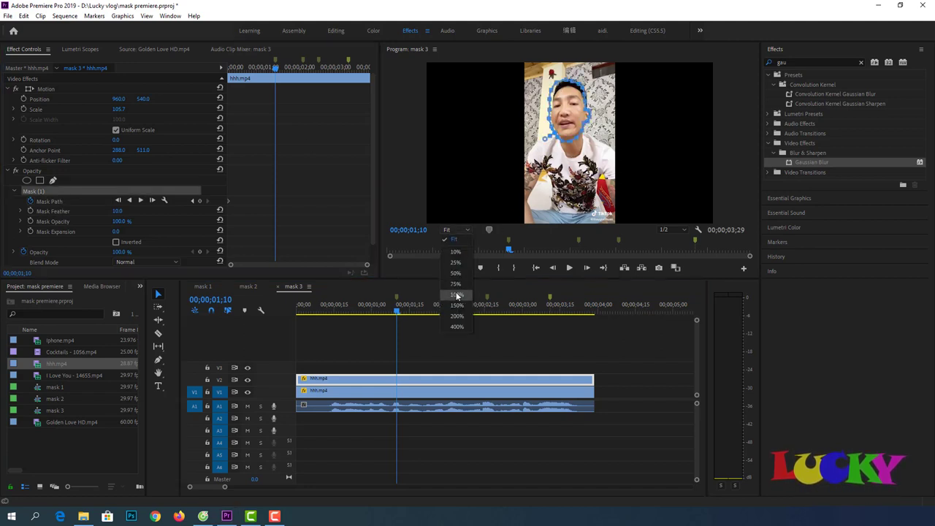
{"action": "left_click", "coordinate": [457, 284]}
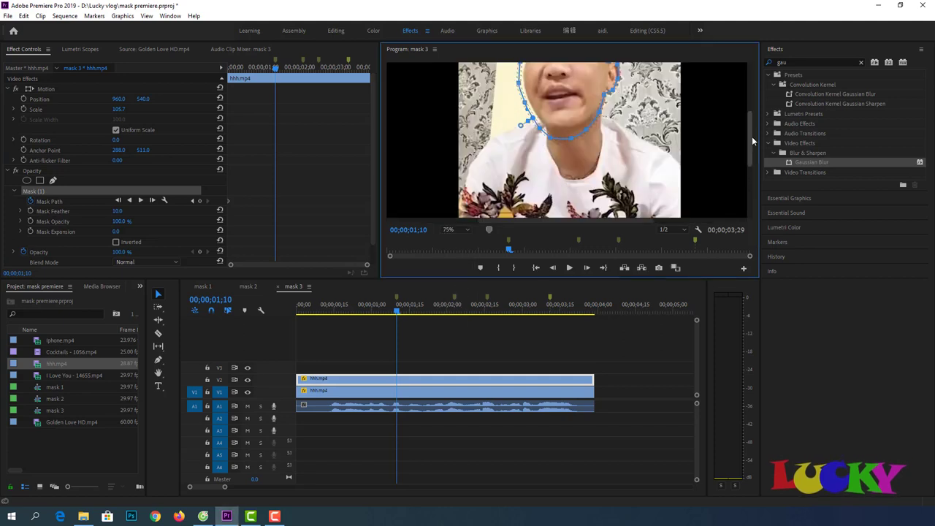
{"action": "left_click_drag", "start_coordinate": [752, 135], "coordinate": [752, 109]}
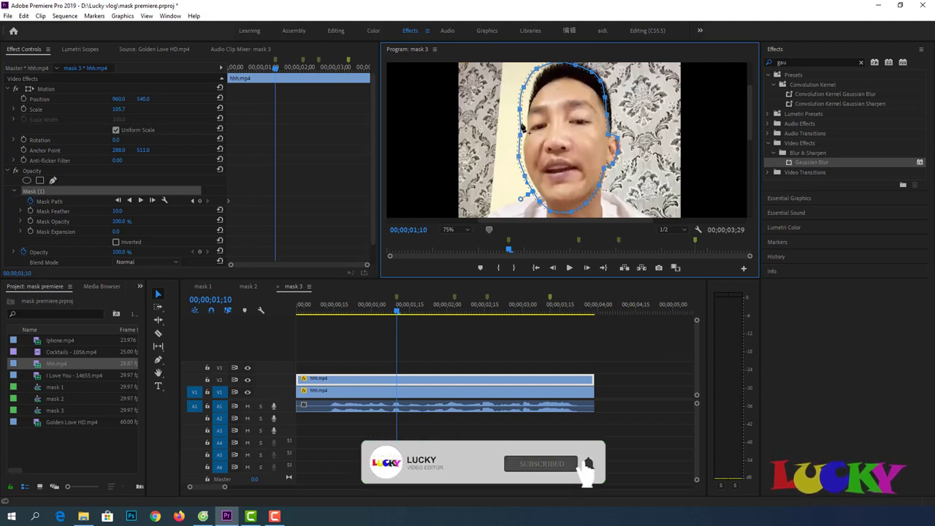
{"action": "left_click_drag", "start_coordinate": [575, 89], "coordinate": [584, 89]}
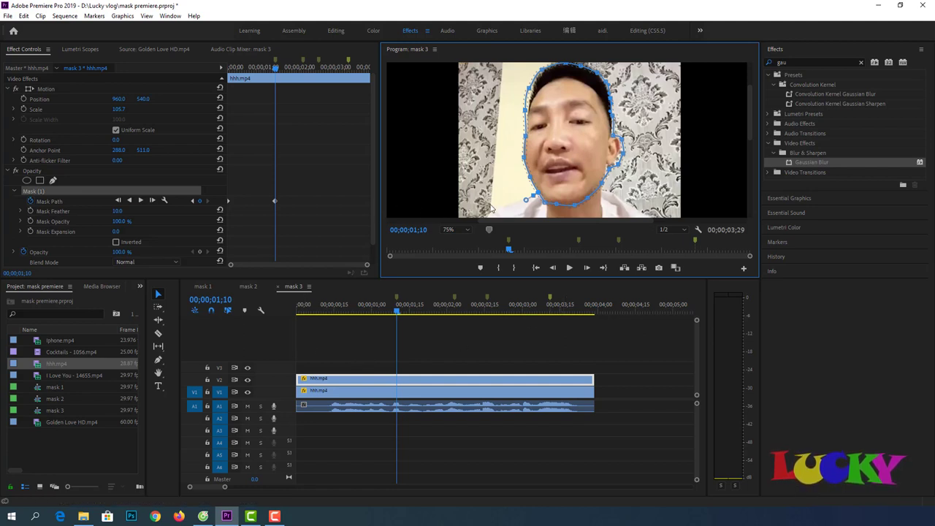
Shift the mask right to follow the head around 00;00;02;03.
{"action": "left_click", "coordinate": [400, 312]}
{"action": "left_click_drag", "start_coordinate": [406, 314], "coordinate": [455, 312]}
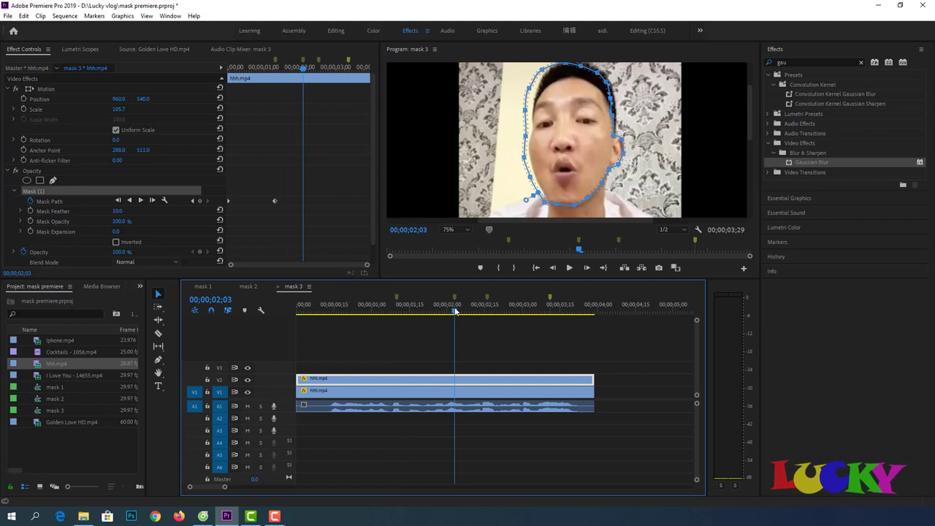
{"action": "left_click", "coordinate": [583, 96]}
{"action": "left_click_drag", "start_coordinate": [583, 95], "coordinate": [586, 96]}
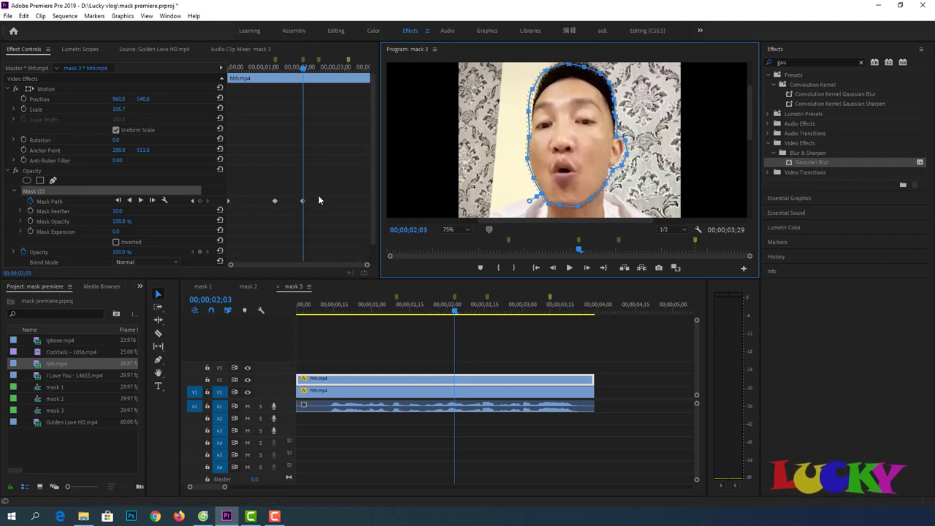
Refit the mask over the head around 00;00;02;16 and again near 00;00;03;11.
{"action": "left_click_drag", "start_coordinate": [439, 312], "coordinate": [490, 312]}
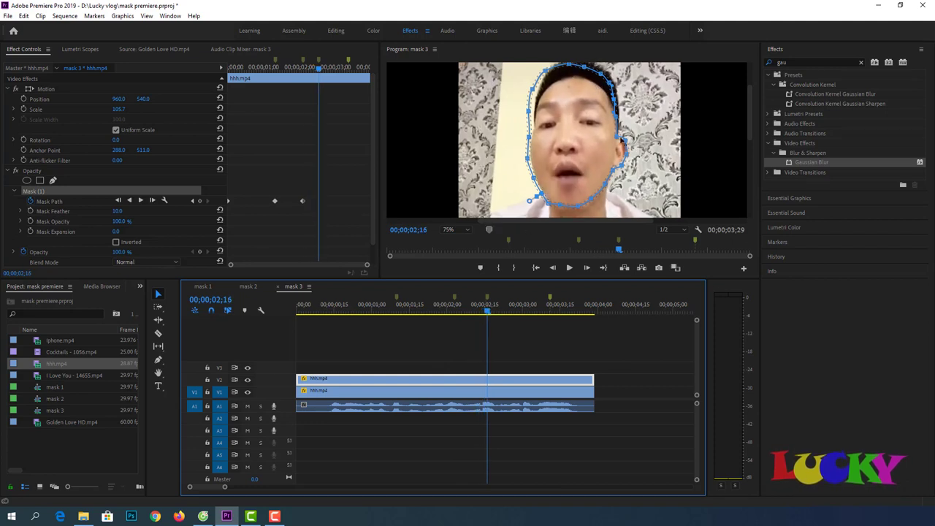
{"action": "left_click_drag", "start_coordinate": [596, 143], "coordinate": [598, 142]}
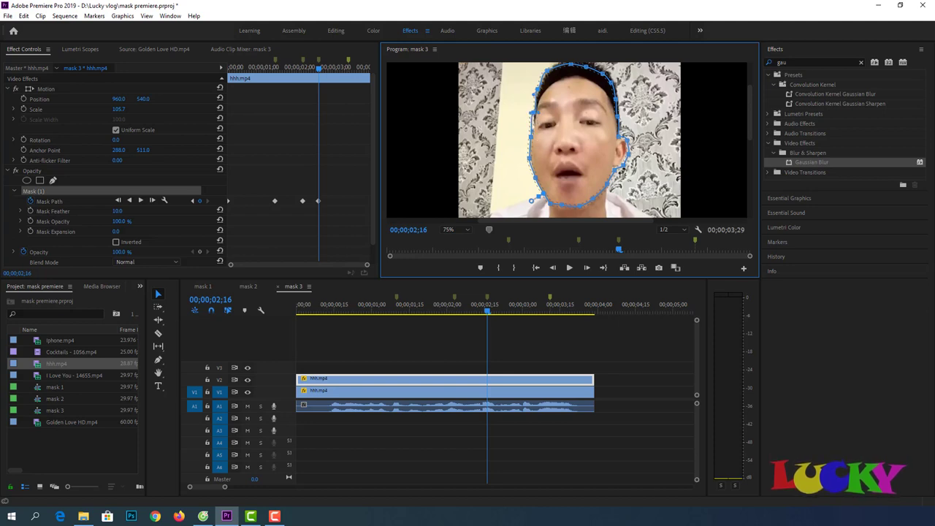
{"action": "left_click_drag", "start_coordinate": [487, 313], "coordinate": [550, 314]}
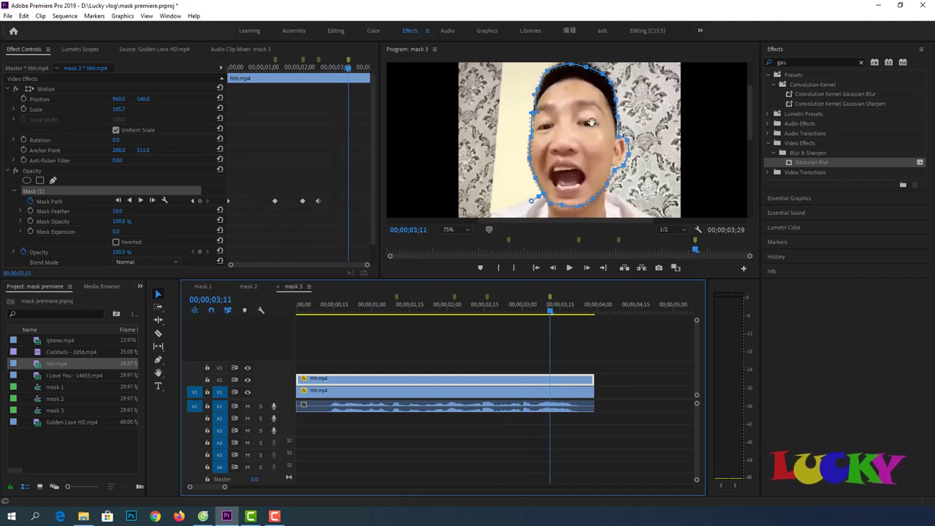
{"action": "left_click", "coordinate": [623, 167]}
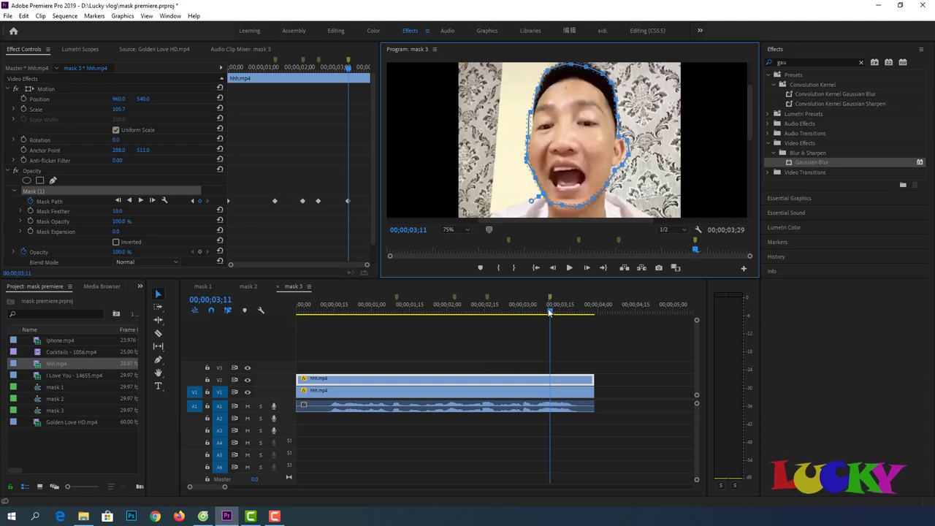
Play the masked clip from the start to review the mask tracking.
{"action": "left_click", "coordinate": [494, 323]}
{"action": "key", "text": "Home"}
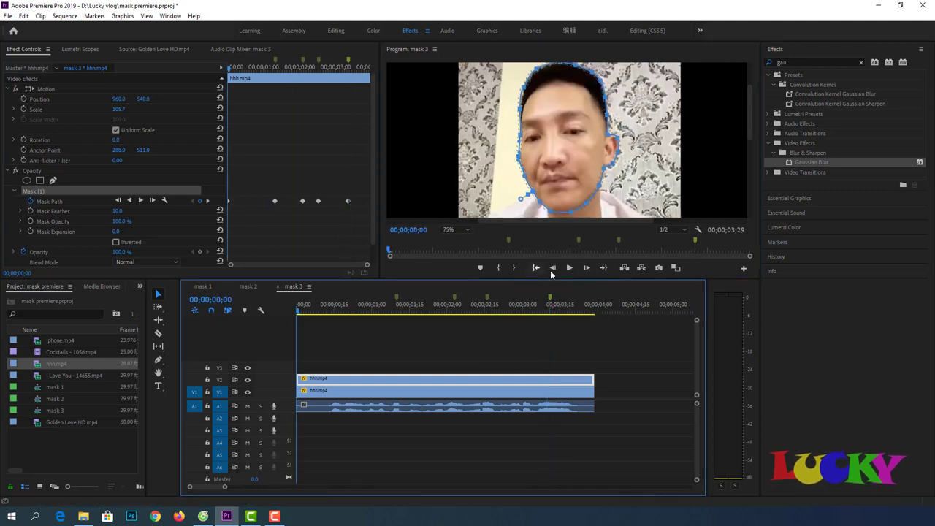
{"action": "left_click", "coordinate": [570, 268]}
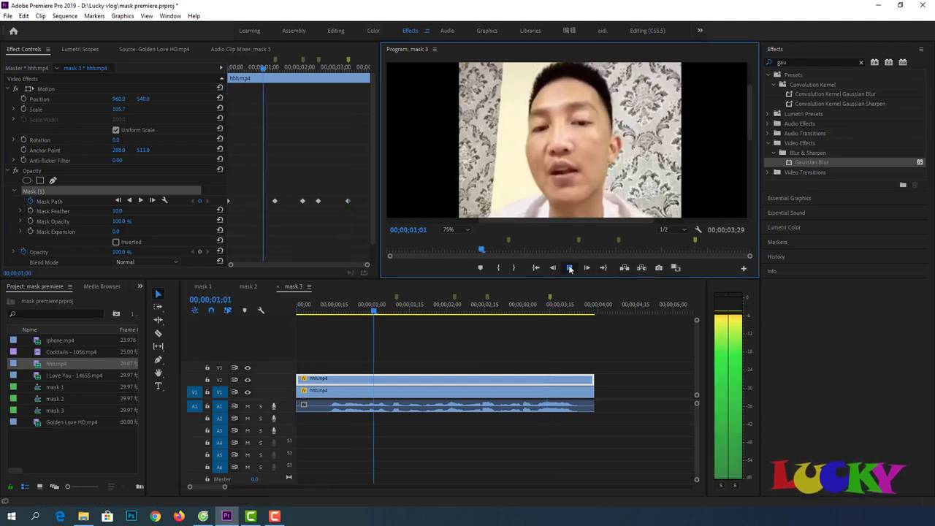
{"action": "left_click", "coordinate": [570, 268]}
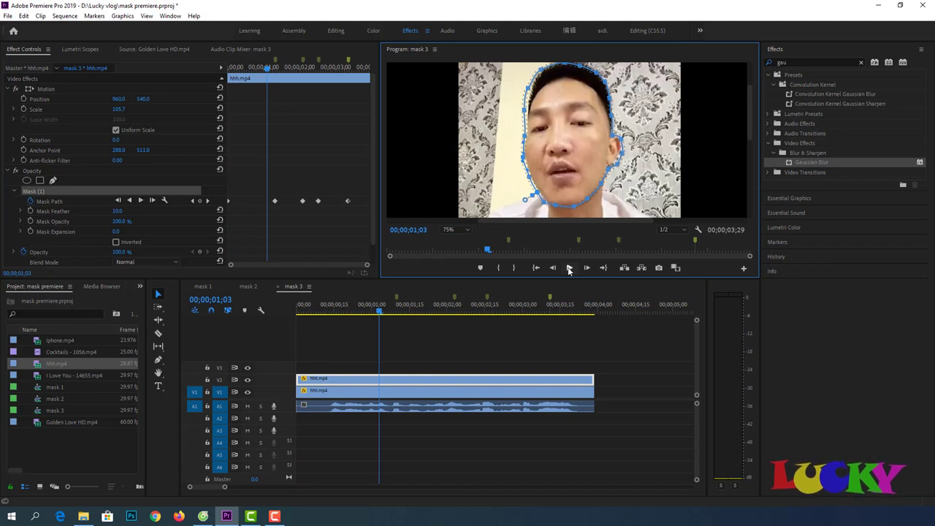
Set the Program monitor zoom to Fit, replay from the start, and park near 00;00;00;04.
{"action": "left_click", "coordinate": [453, 230]}
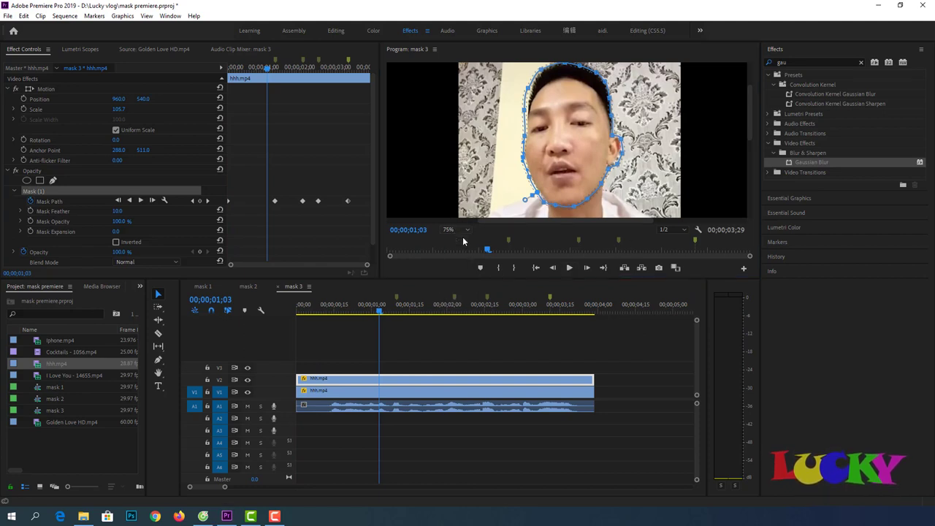
{"action": "left_click", "coordinate": [460, 238]}
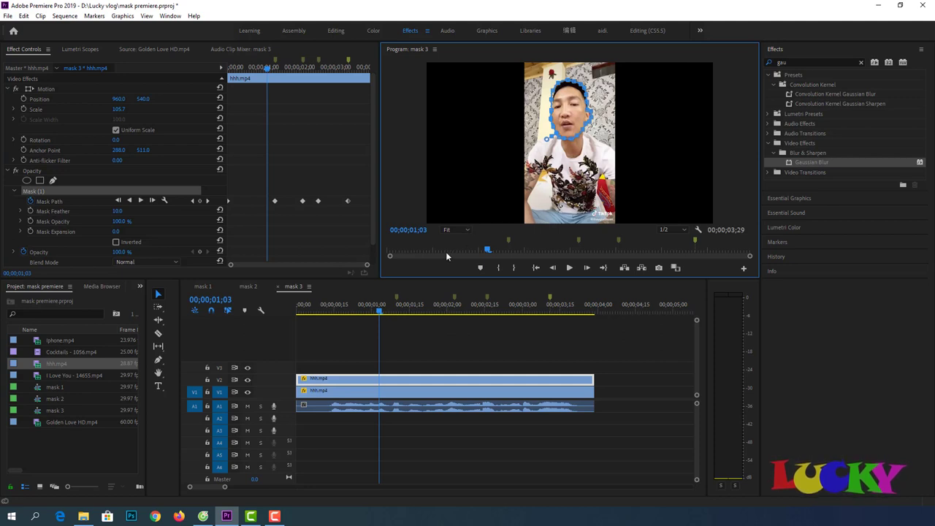
{"action": "left_click_drag", "start_coordinate": [378, 311], "coordinate": [290, 331]}
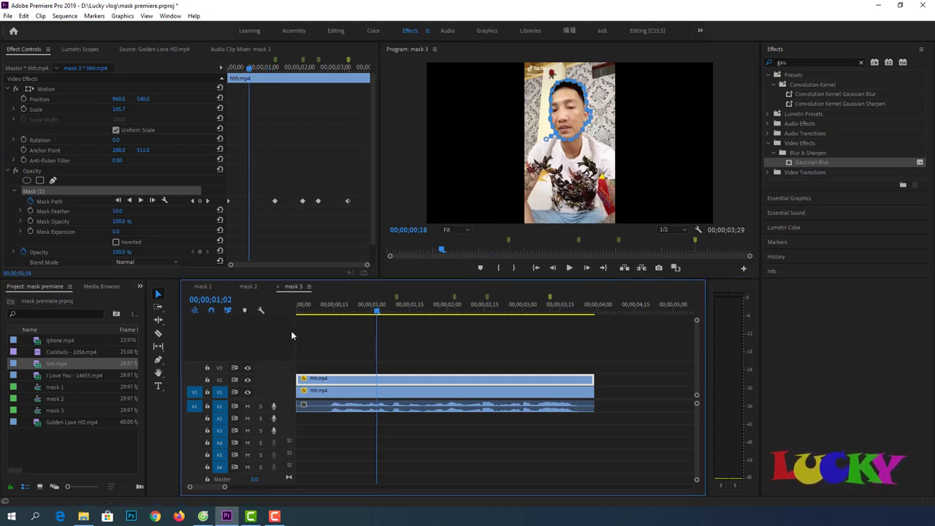
{"action": "left_click", "coordinate": [570, 268]}
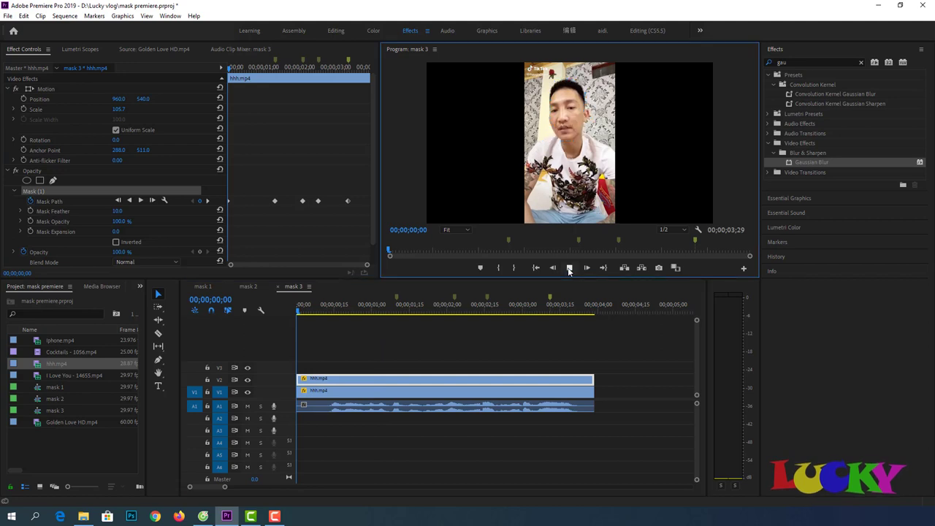
{"action": "left_click", "coordinate": [569, 268]}
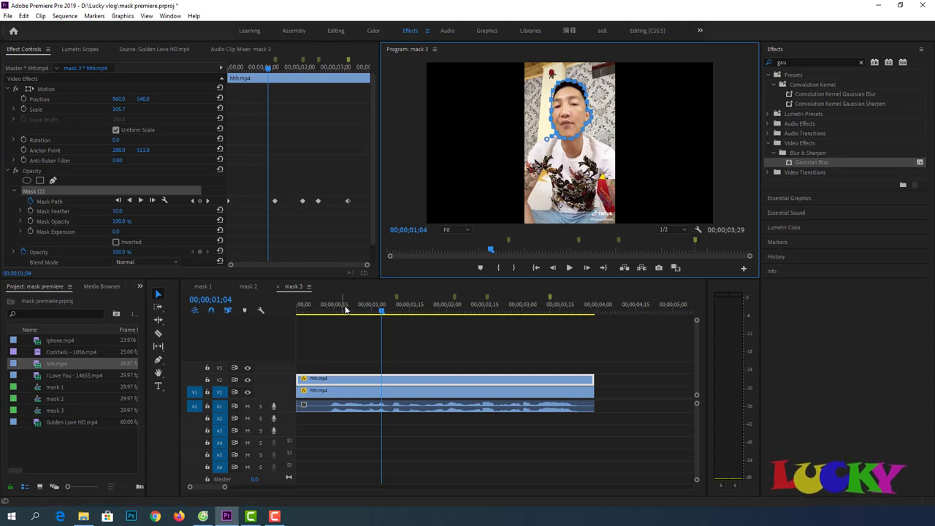
{"action": "left_click", "coordinate": [371, 316]}
{"action": "left_click", "coordinate": [307, 314]}
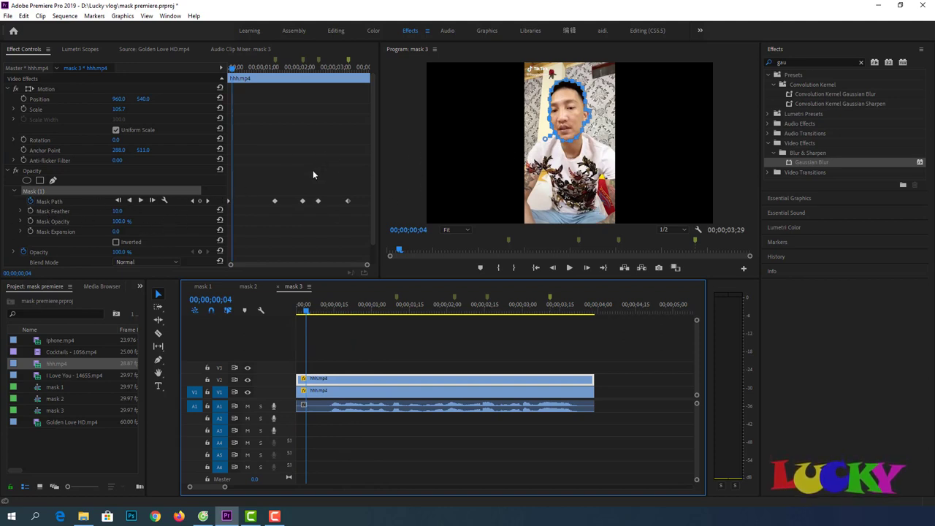
{"action": "left_click", "coordinate": [418, 361]}
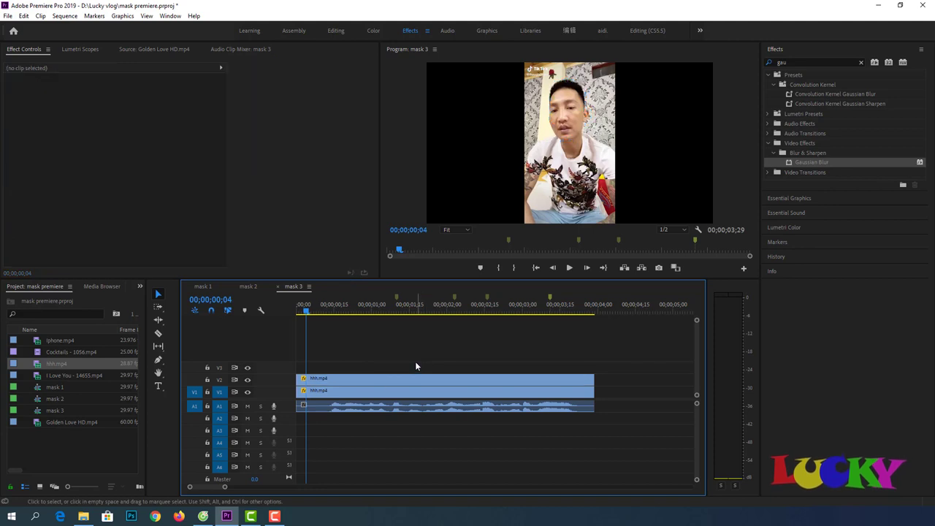
{"action": "left_click", "coordinate": [382, 384]}
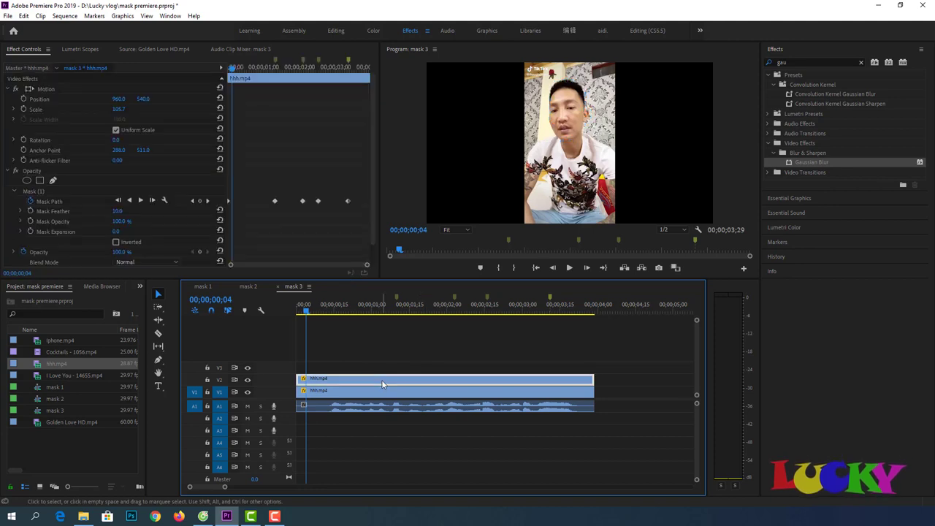
{"action": "left_click", "coordinate": [247, 391]}
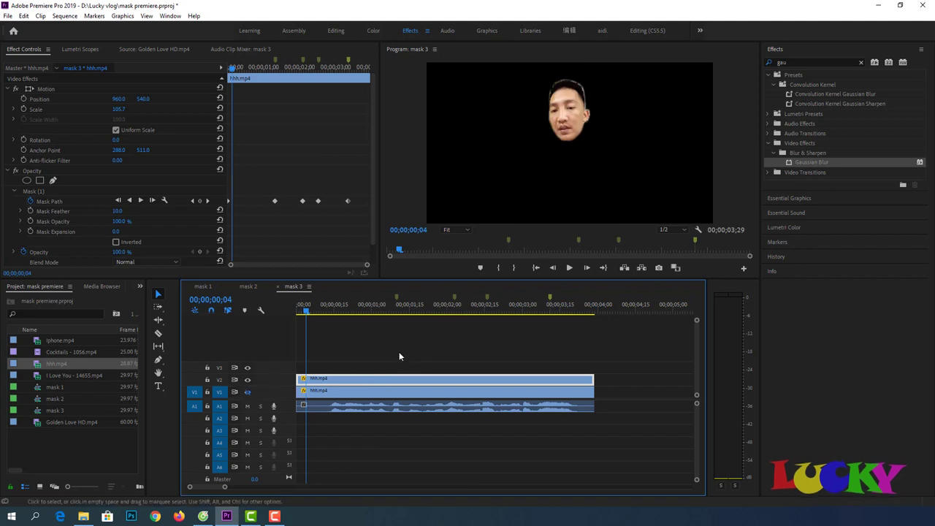
{"action": "mouse_move", "coordinate": [306, 313]}
{"action": "left_mouse_down"}
{"action": "mouse_move", "coordinate": [548, 315]}
{"action": "mouse_move", "coordinate": [287, 329]}
{"action": "left_mouse_up"}
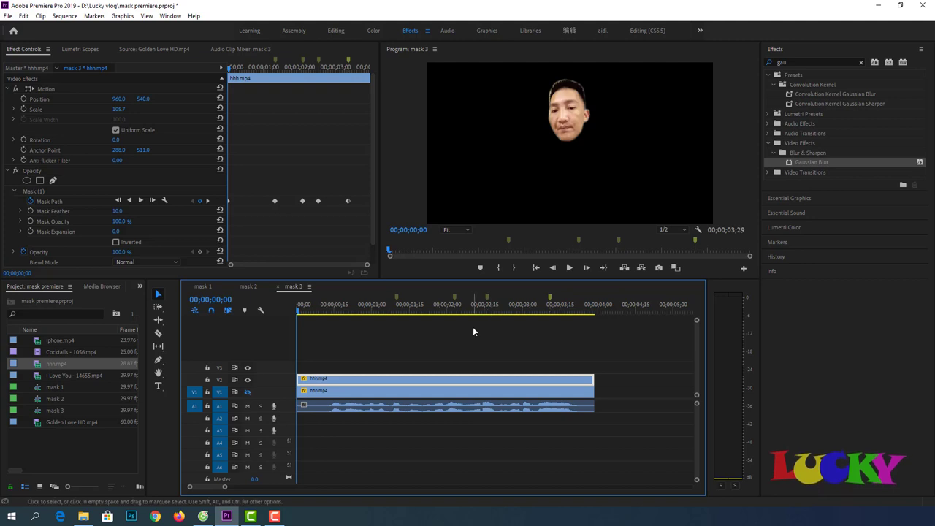
{"action": "left_click", "coordinate": [247, 392]}
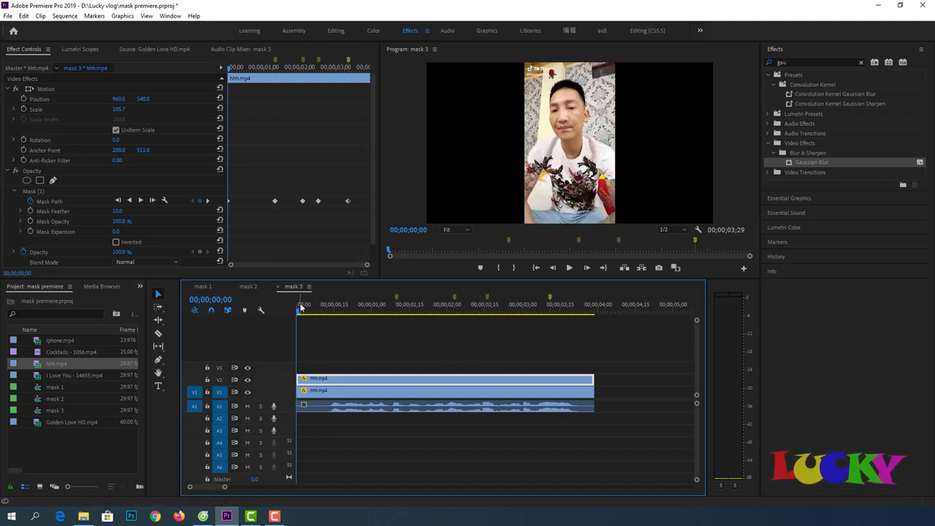
Add a Scale keyframe at 00;00;01;07, then set Scale to 137.7 at 00;00;01;10.
{"action": "left_click_drag", "start_coordinate": [298, 315], "coordinate": [392, 320]}
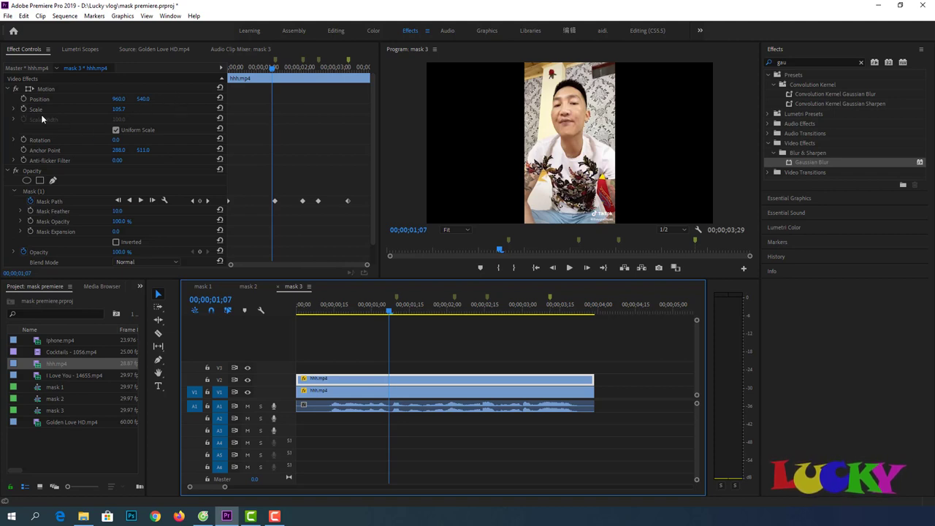
{"action": "left_click", "coordinate": [22, 108]}
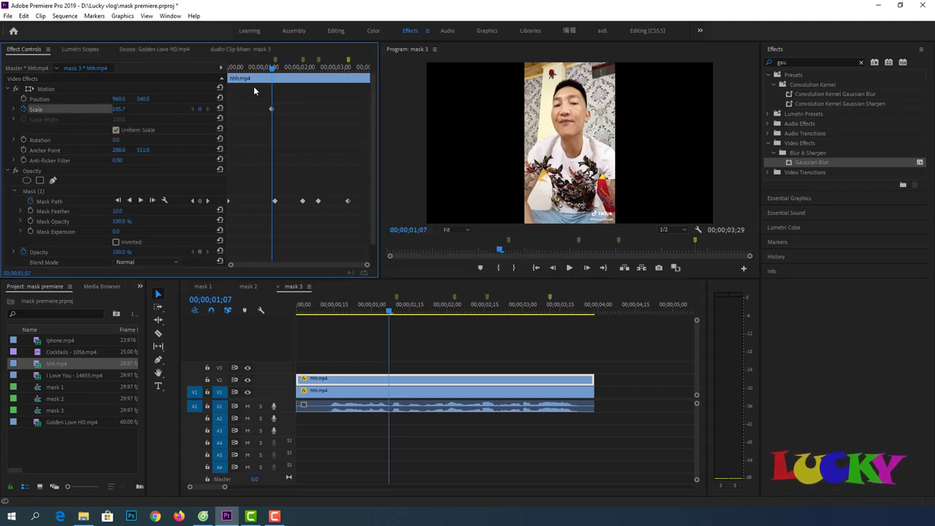
{"action": "left_click_drag", "start_coordinate": [389, 313], "coordinate": [397, 313]}
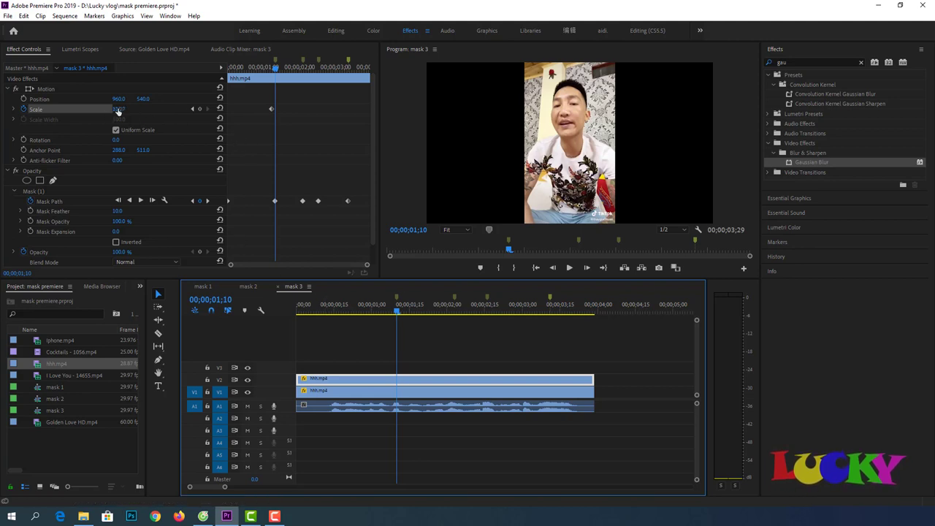
{"action": "mouse_move", "coordinate": [118, 110]}
{"action": "left_mouse_down"}
{"action": "mouse_move", "coordinate": [145, 111]}
{"action": "mouse_move", "coordinate": [121, 109]}
{"action": "left_mouse_up"}
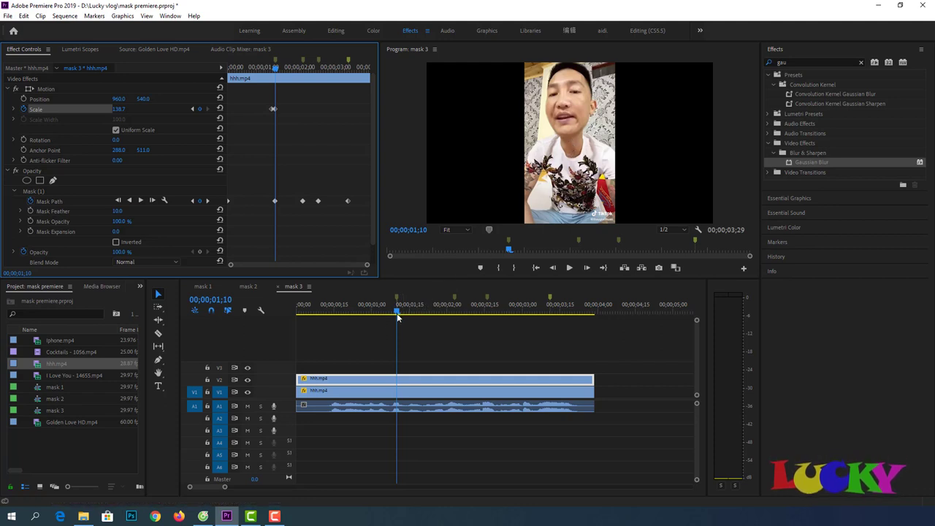
Set Scale to 106 at 00;00;01;14 and preview the zoom punch.
{"action": "left_click_drag", "start_coordinate": [396, 312], "coordinate": [407, 311]}
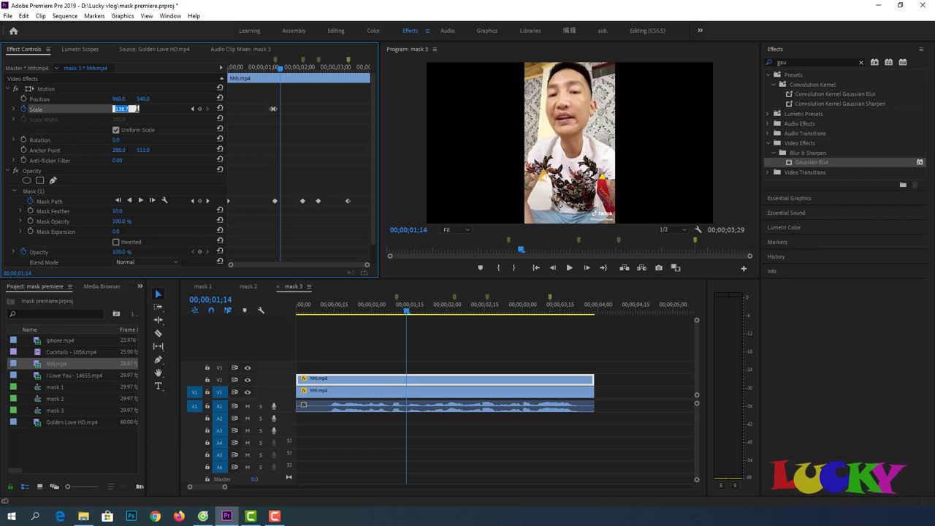
{"action": "type", "text": "1"}
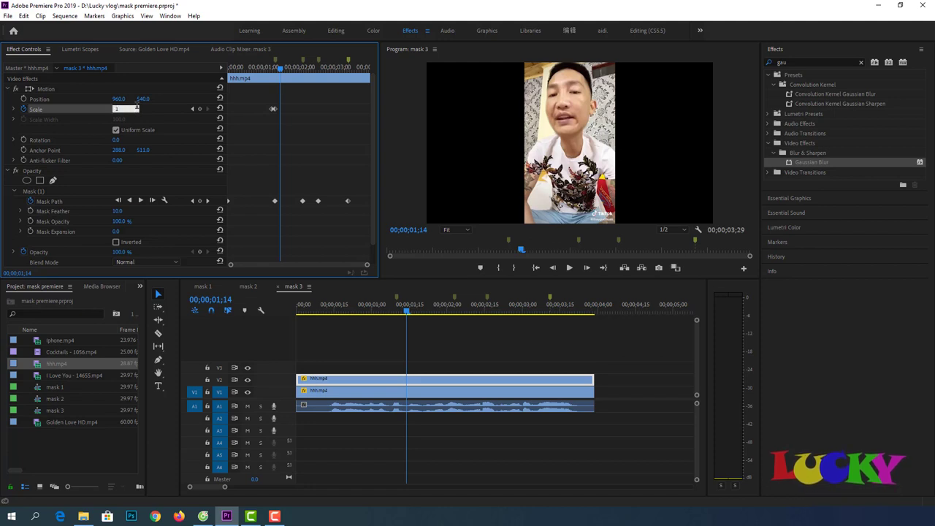
{"action": "type", "text": "06"}
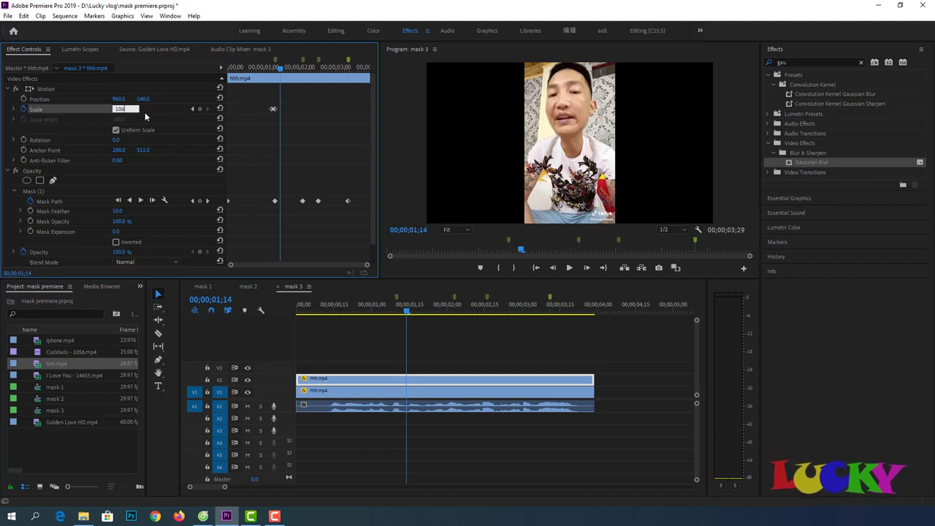
{"action": "key", "text": "Return"}
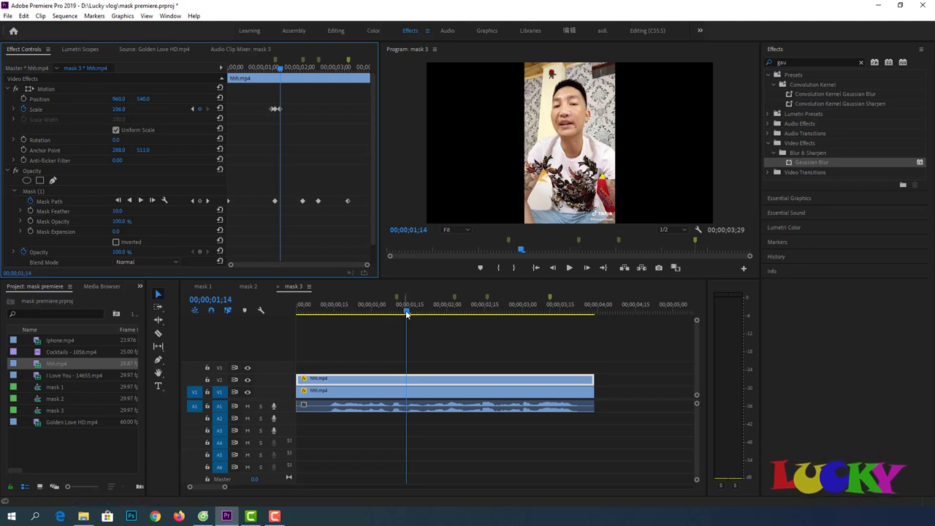
{"action": "left_click_drag", "start_coordinate": [390, 311], "coordinate": [374, 314]}
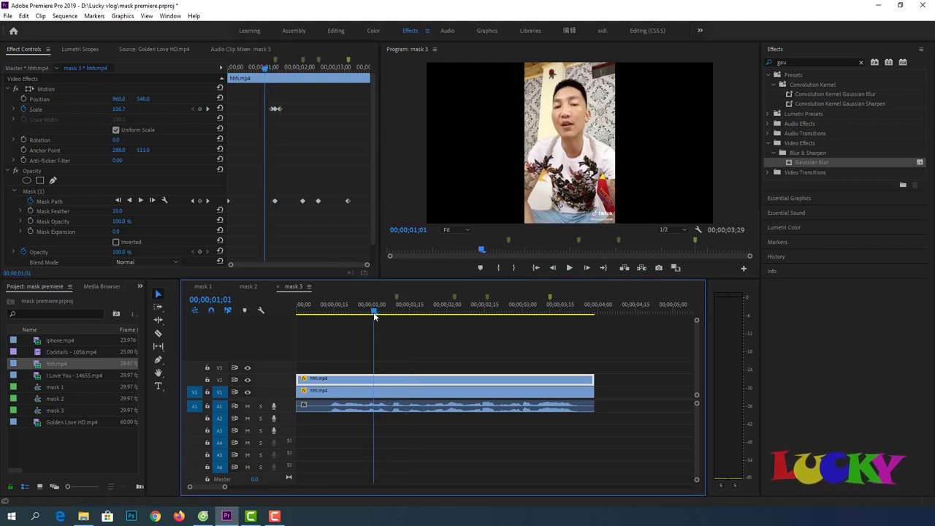
{"action": "left_click", "coordinate": [571, 269]}
{"action": "left_click", "coordinate": [570, 268]}
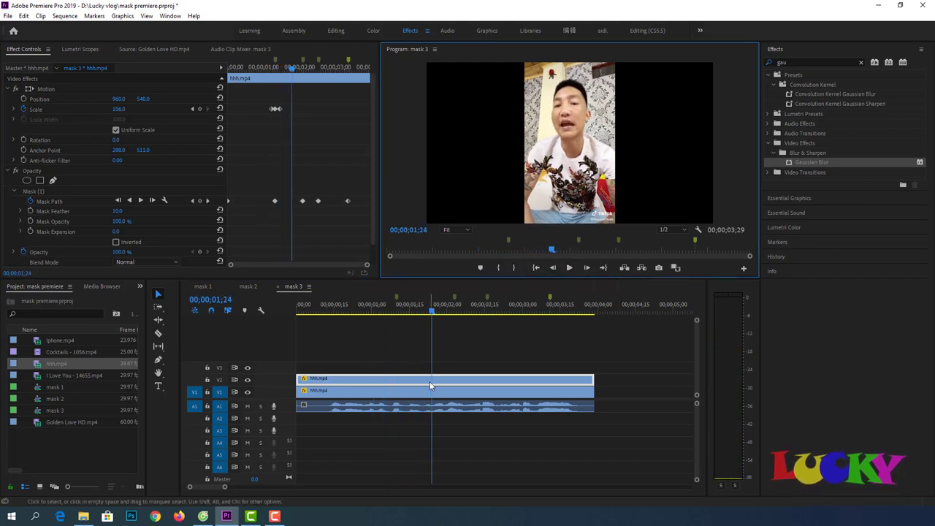
Copy the first zoom punch's three Scale keyframes.
{"action": "left_click_drag", "start_coordinate": [422, 317], "coordinate": [399, 314]}
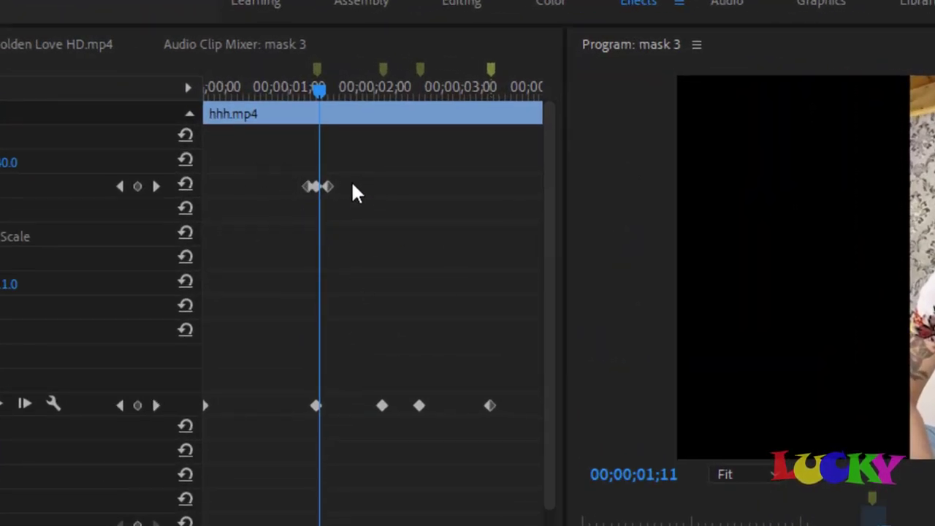
{"action": "left_click_drag", "start_coordinate": [292, 165], "coordinate": [351, 223]}
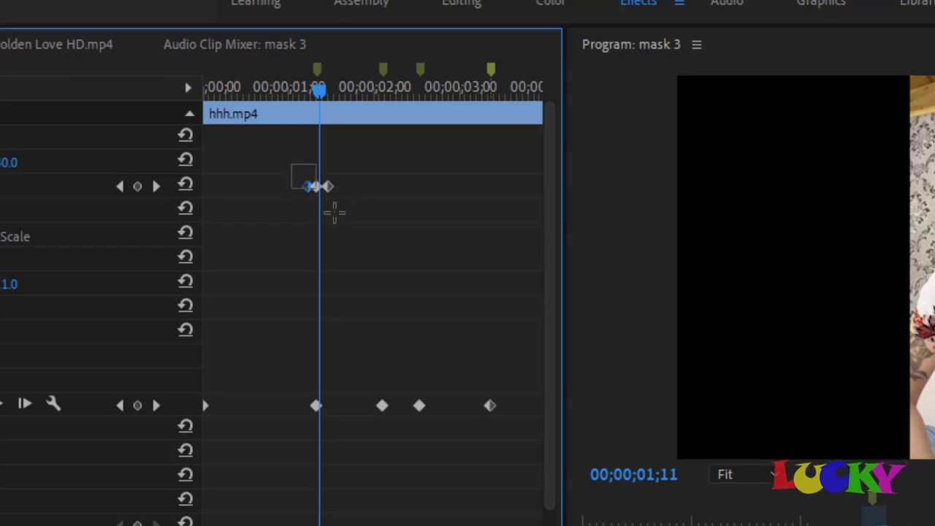
{"action": "right_click", "coordinate": [331, 189]}
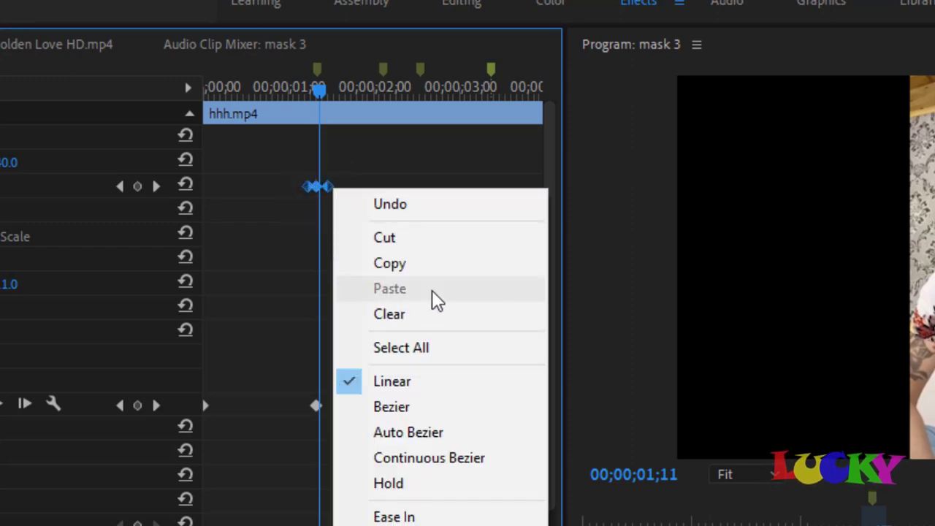
{"action": "left_click", "coordinate": [403, 267]}
Paste the zoom keyframes at the second marker and nudge them to centre on it.
{"action": "left_click_drag", "start_coordinate": [319, 94], "coordinate": [386, 110]}
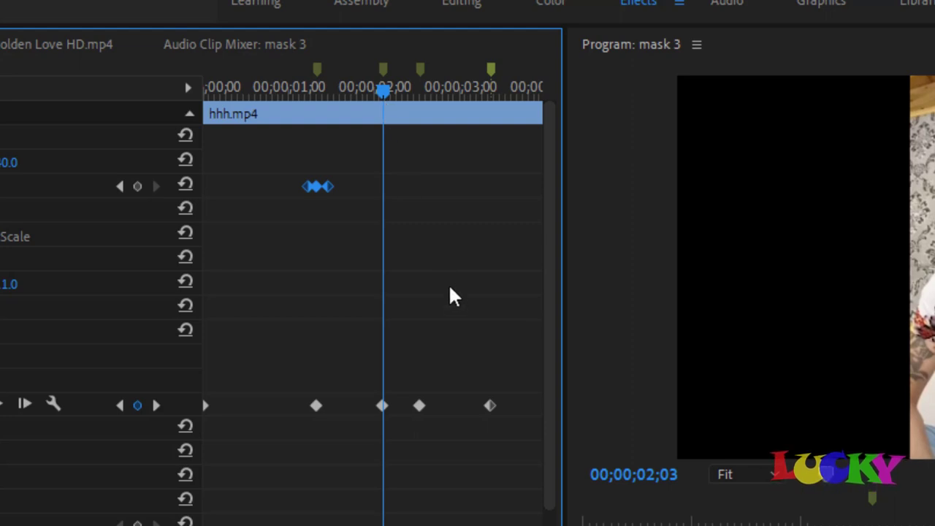
{"action": "left_click", "coordinate": [392, 188]}
{"action": "right_click", "coordinate": [393, 187]}
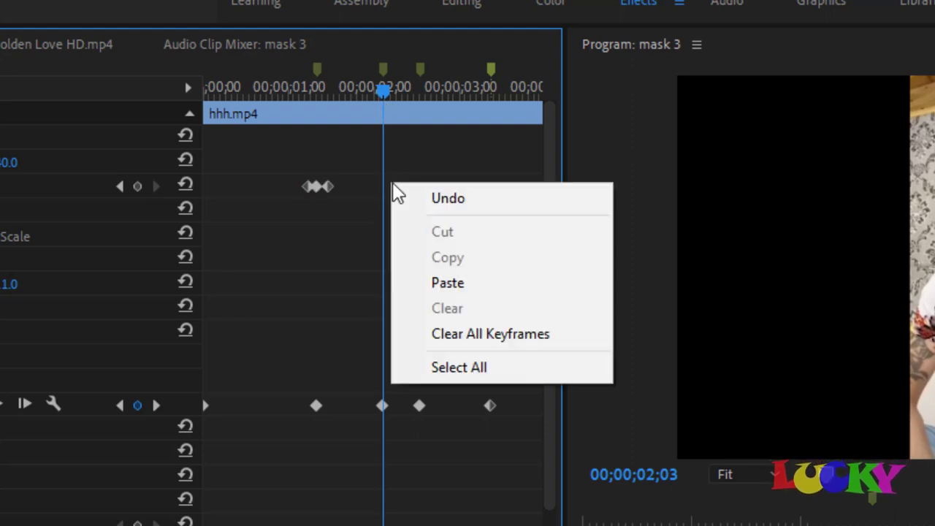
{"action": "left_click", "coordinate": [460, 283]}
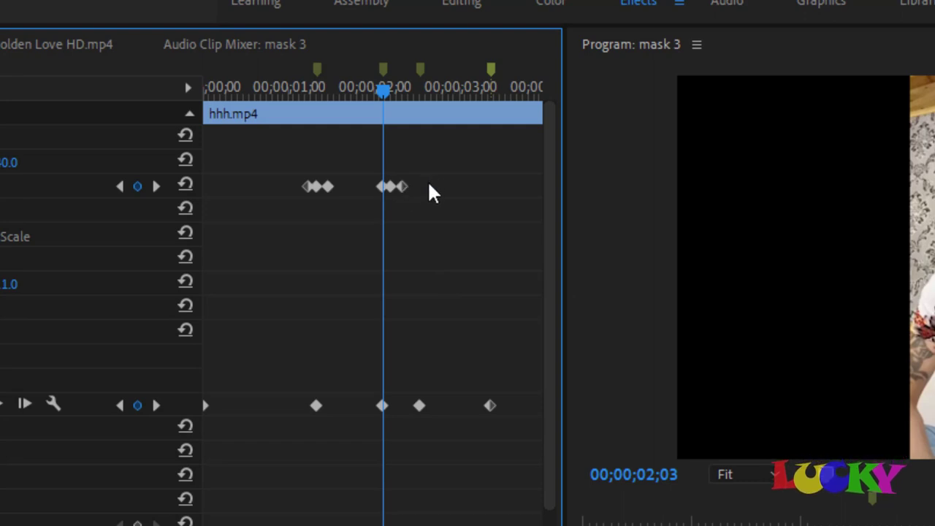
{"action": "left_click_drag", "start_coordinate": [427, 184], "coordinate": [356, 189]}
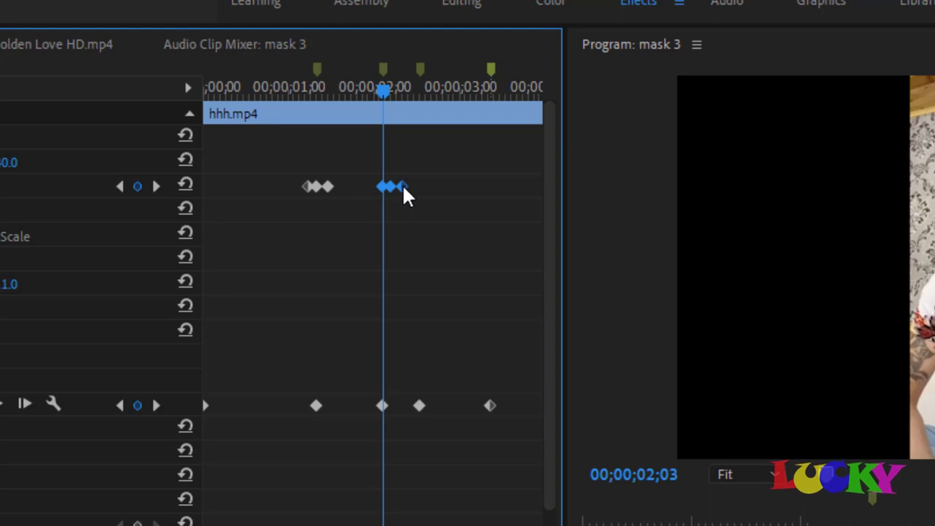
{"action": "left_click_drag", "start_coordinate": [402, 193], "coordinate": [395, 191]}
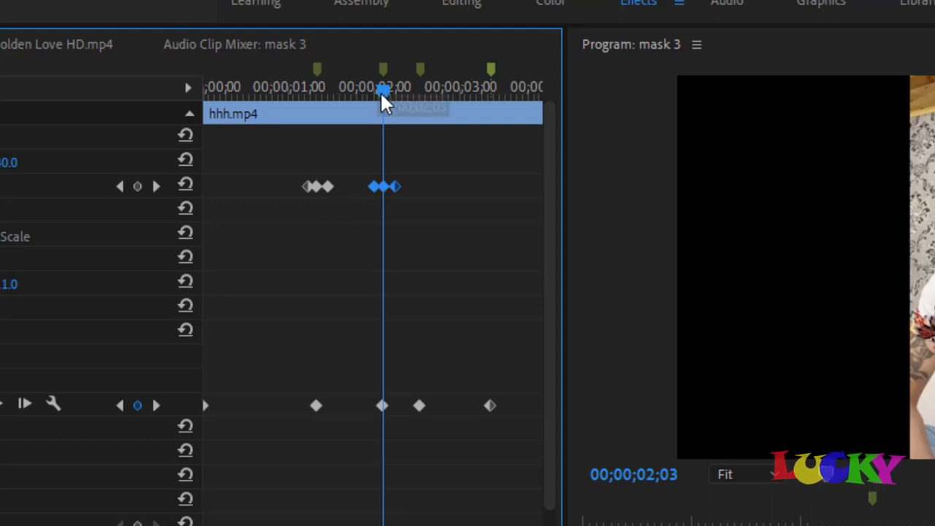
Paste the zoom keyframes at the third marker.
{"action": "left_click_drag", "start_coordinate": [381, 93], "coordinate": [419, 93]}
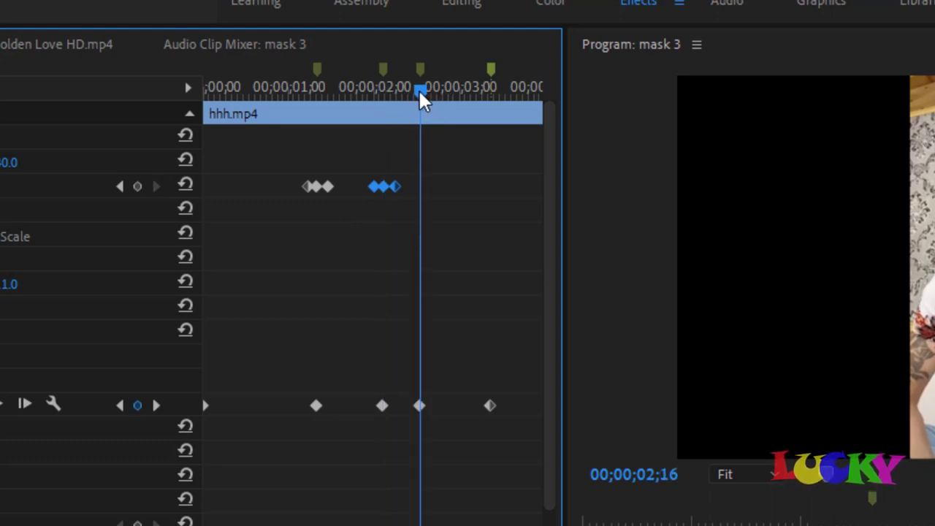
{"action": "left_click", "coordinate": [439, 189]}
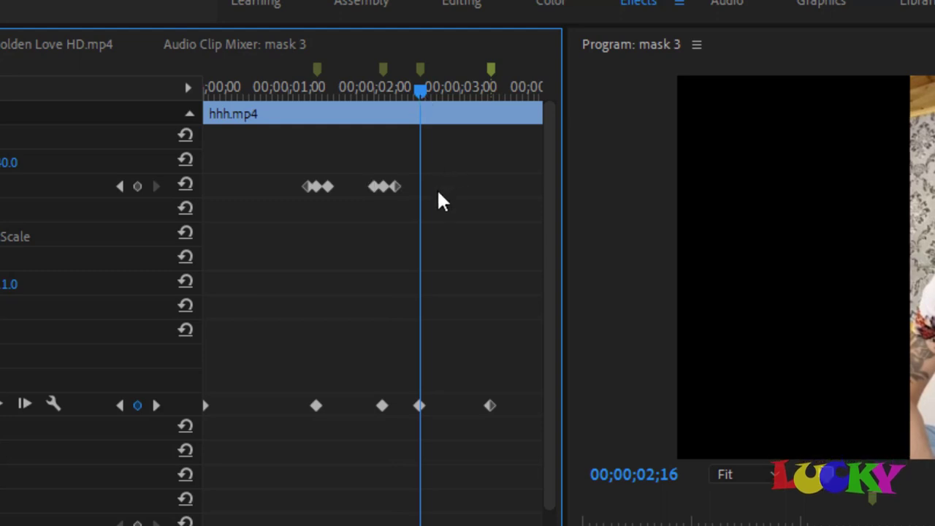
{"action": "right_click", "coordinate": [437, 181]}
{"action": "left_click", "coordinate": [499, 290]}
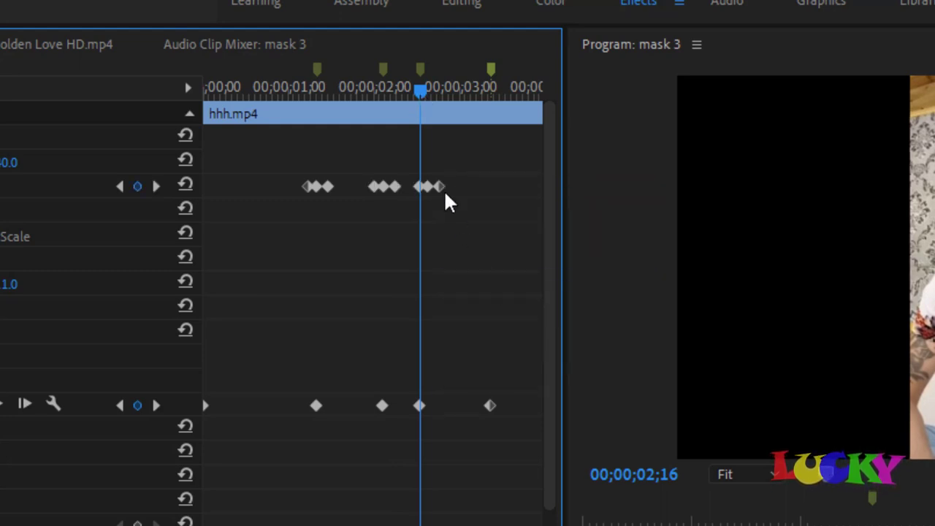
{"action": "mouse_move", "coordinate": [463, 180]}
{"action": "left_mouse_down"}
{"action": "mouse_move", "coordinate": [408, 198]}
{"action": "mouse_move", "coordinate": [433, 196]}
{"action": "left_mouse_up"}
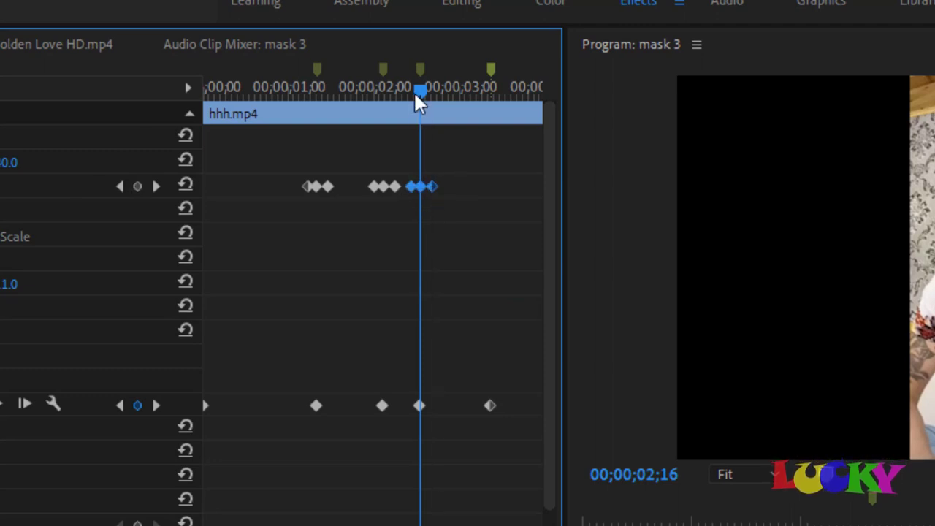
Paste the zoom keyframes at the last marker, 00;00;03;11.
{"action": "left_click_drag", "start_coordinate": [427, 95], "coordinate": [497, 114]}
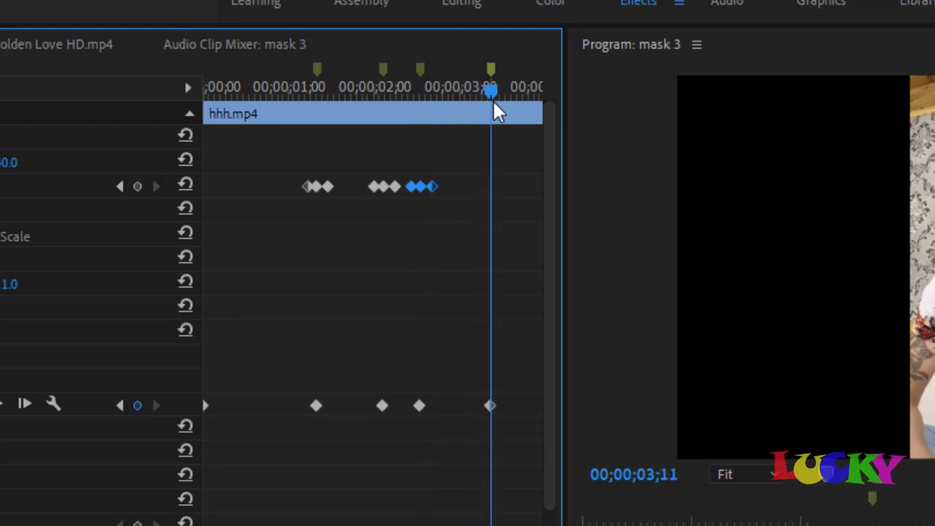
{"action": "left_click", "coordinate": [502, 184]}
{"action": "right_click", "coordinate": [501, 183]}
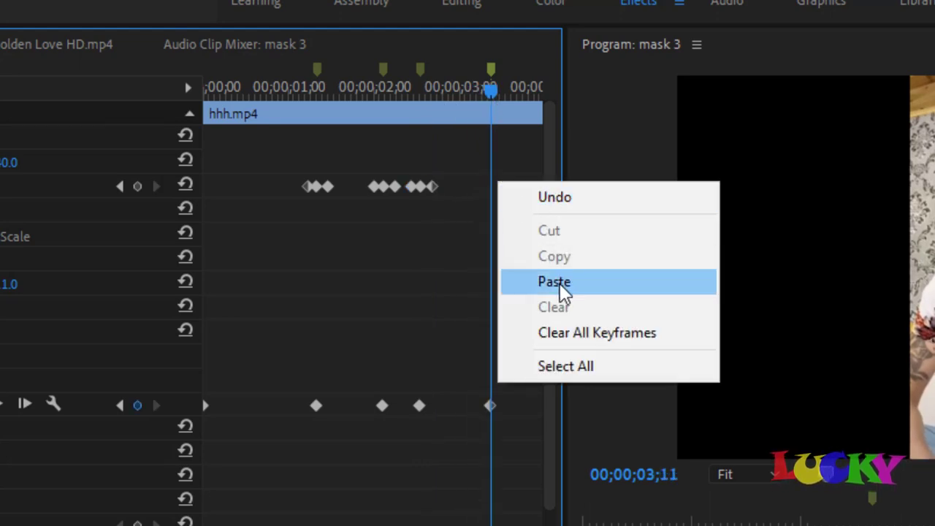
{"action": "left_click", "coordinate": [560, 282]}
{"action": "left_click_drag", "start_coordinate": [518, 197], "coordinate": [485, 178]}
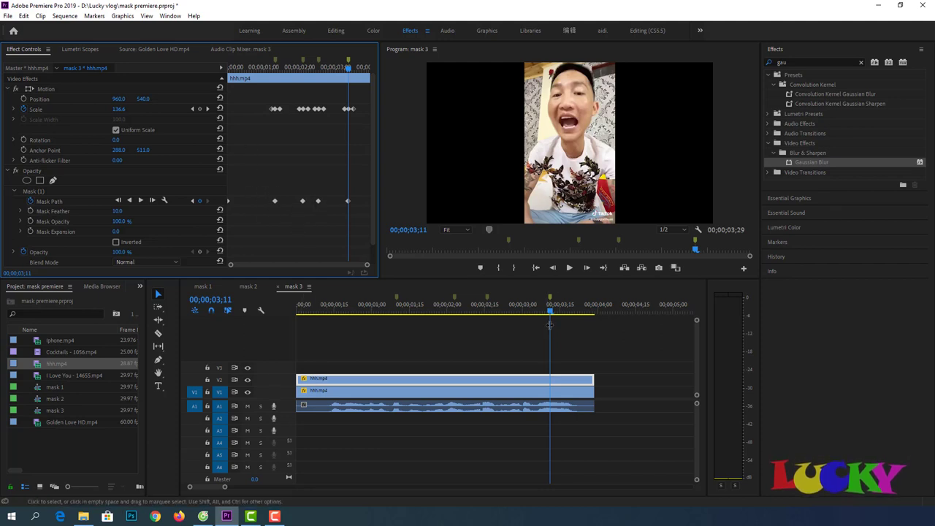
{"action": "left_click", "coordinate": [232, 332]}
{"action": "key", "text": "Home"}
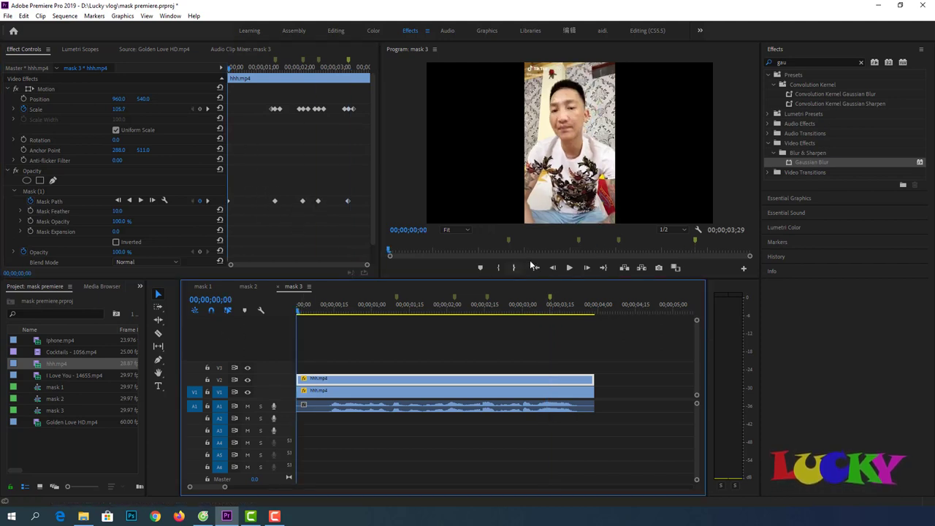
{"action": "left_click", "coordinate": [569, 269]}
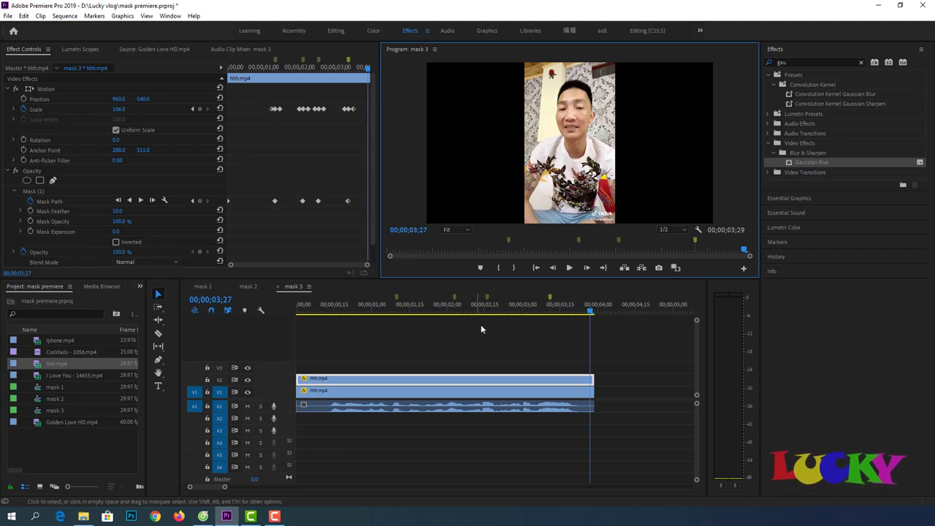
{"action": "left_click_drag", "start_coordinate": [590, 313], "coordinate": [389, 320]}
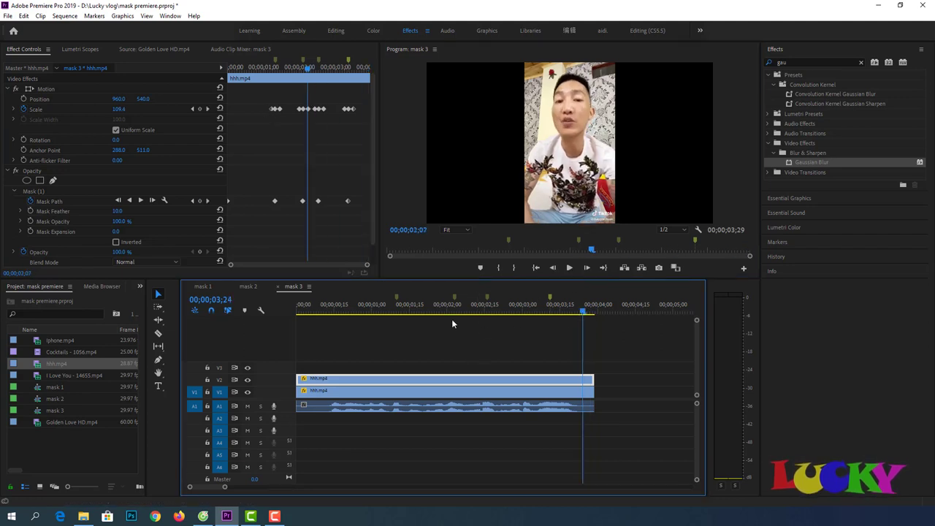
{"action": "left_click", "coordinate": [571, 268]}
{"action": "left_click", "coordinate": [571, 268]}
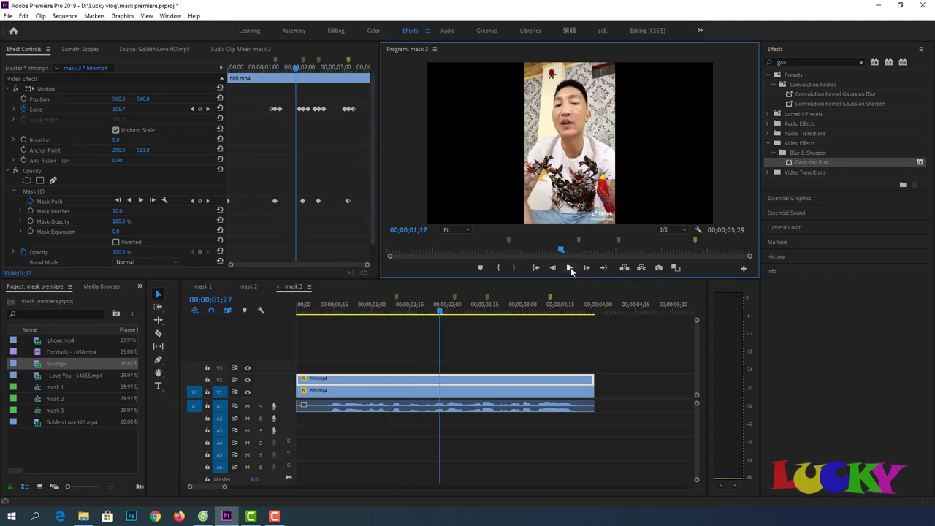
{"action": "left_click", "coordinate": [571, 267]}
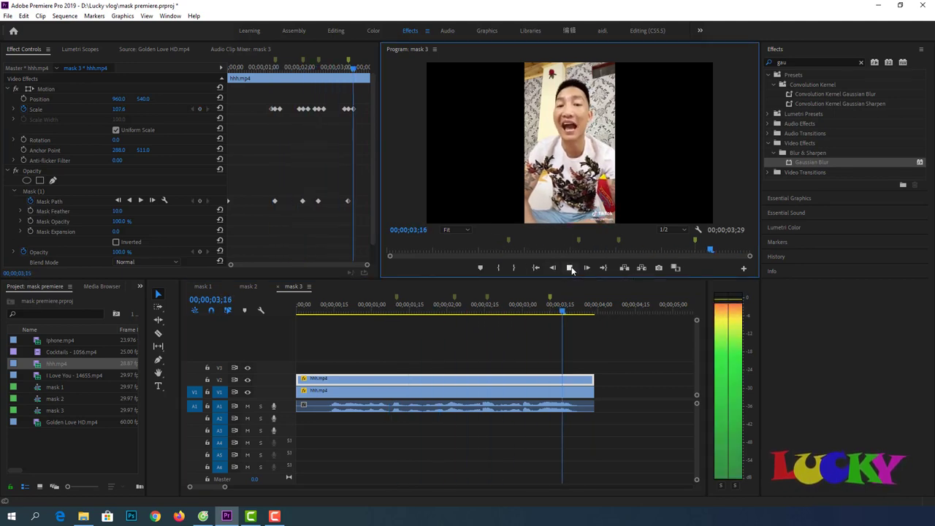
{"action": "left_click", "coordinate": [570, 267]}
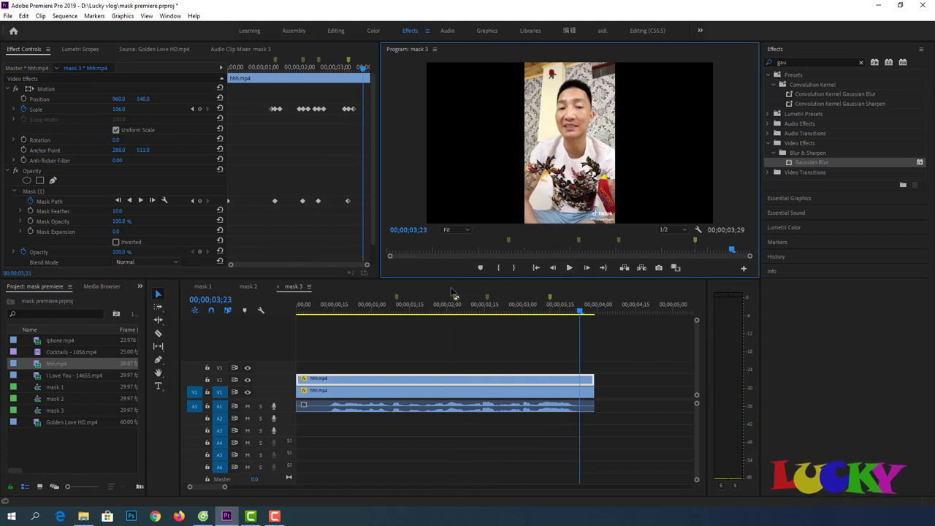